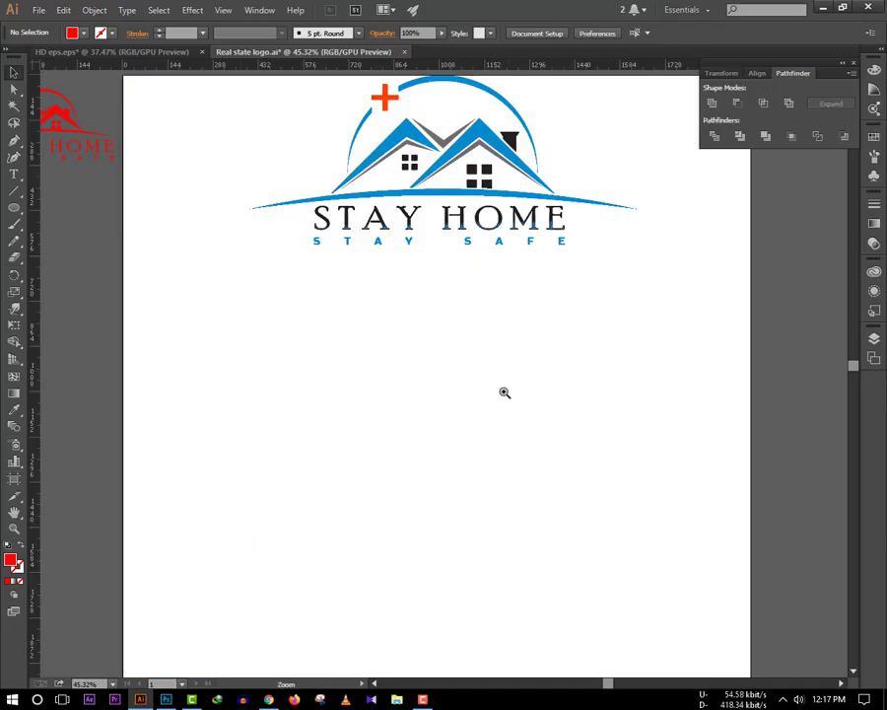
# Step: Nudge the reference logo down, then return it near the top of the artboard
pyautogui.scroll(-2, 451, 331)
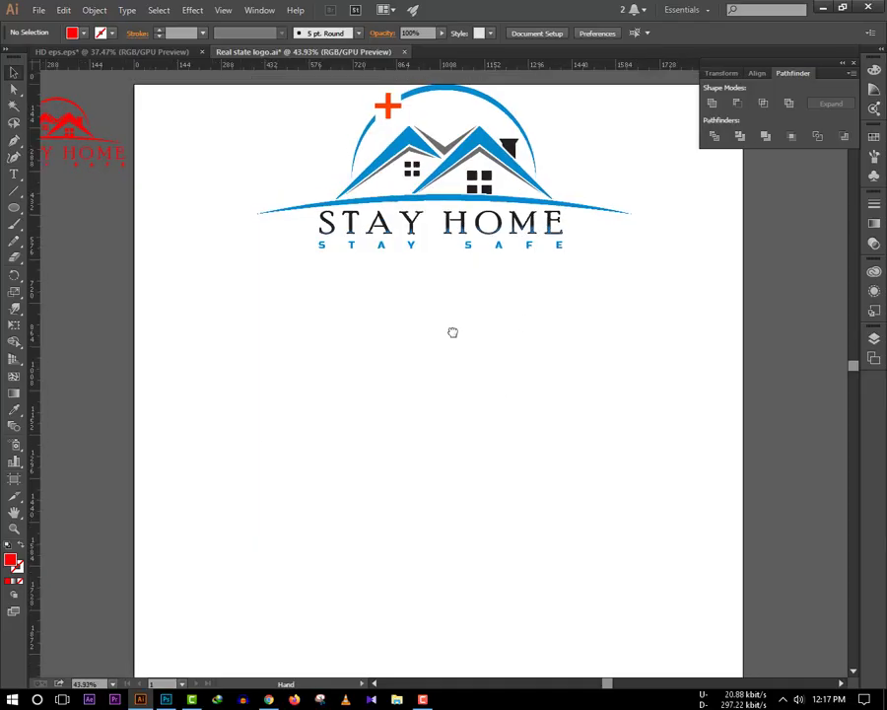
pyautogui.scroll(2, 446, 356)
pyautogui.scroll(-2, 445, 357)
pyautogui.press('v')
pyautogui.moveTo(473, 262)
pyautogui.mouseDown()
pyautogui.moveTo(473, 321)
pyautogui.moveTo(479, 253)
pyautogui.mouseUp()
pyautogui.scroll(1, 493, 375)
pyautogui.moveTo(505, 414)
pyautogui.mouseDown()
pyautogui.moveTo(505, 342)
pyautogui.moveTo(481, 339)
pyautogui.mouseUp()
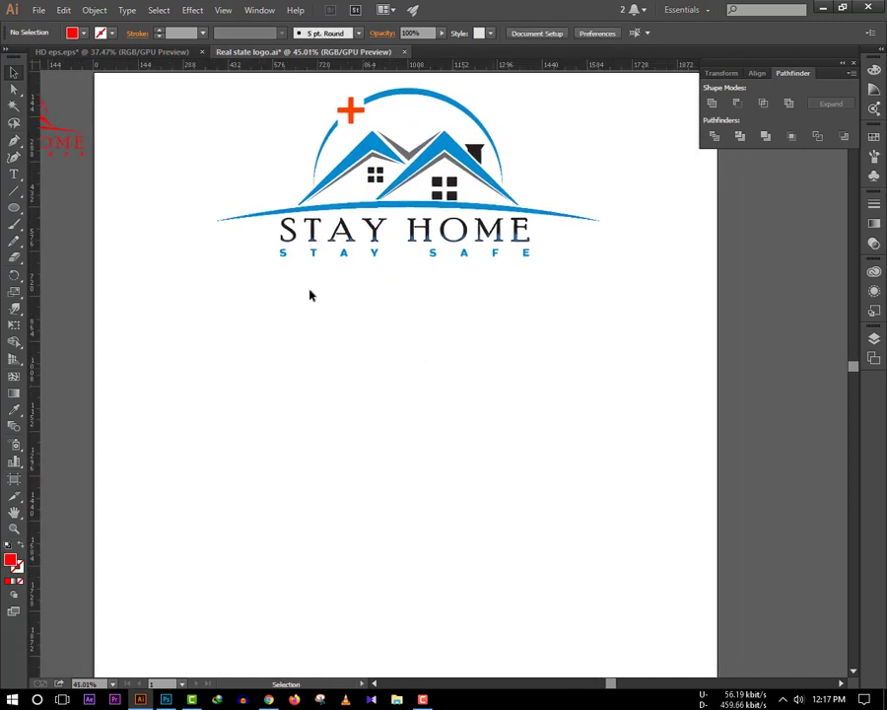
# Step: Draw a three-point inverted-V roof path below the reference logo with the Pen tool
pyautogui.click(13, 144)
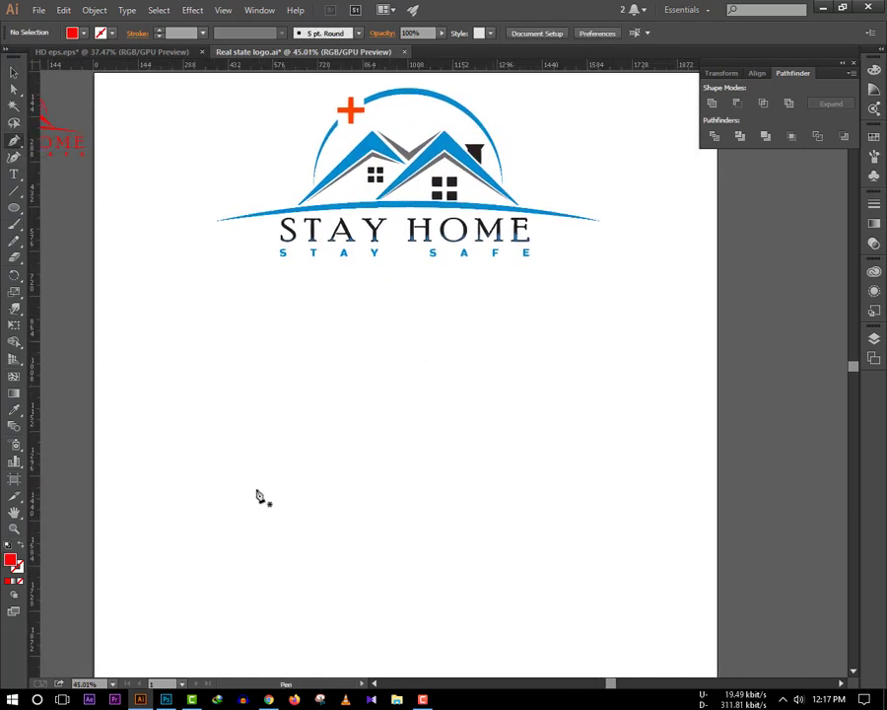
pyautogui.click(298, 460)
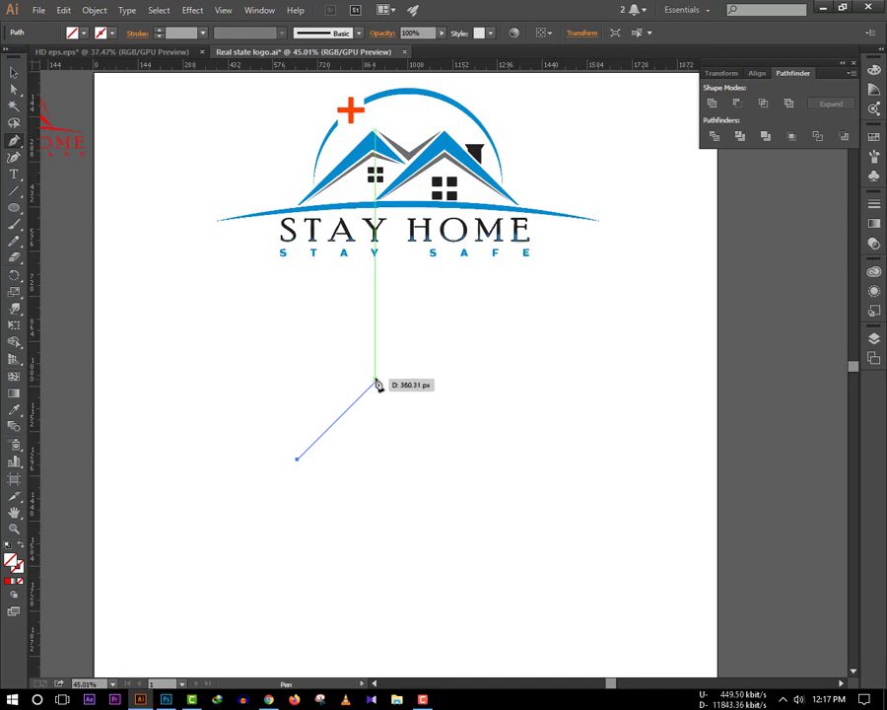
pyautogui.click(375, 381)
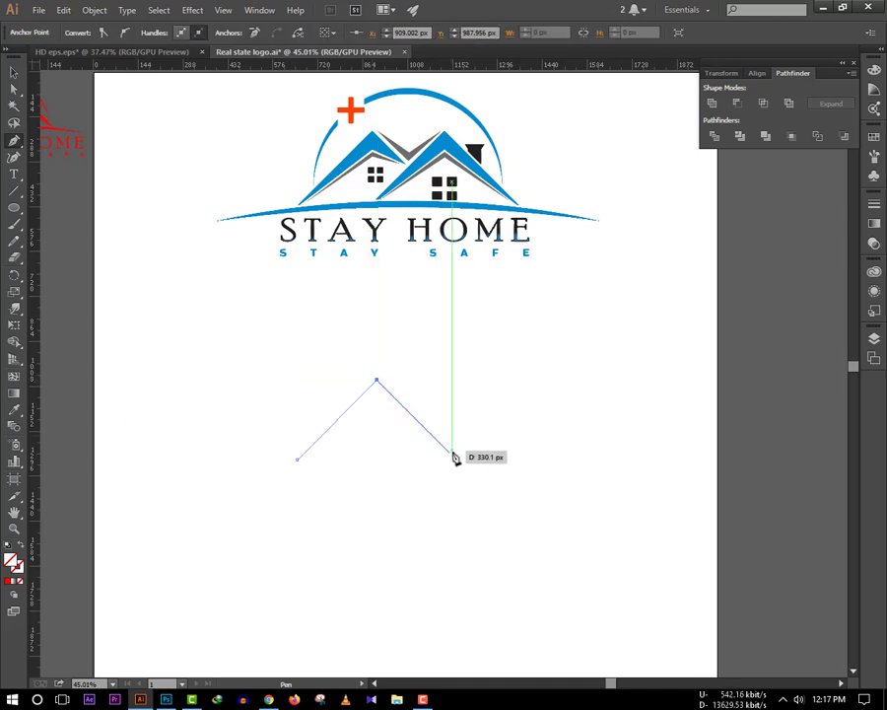
pyautogui.click(456, 459)
pyautogui.click(13, 72)
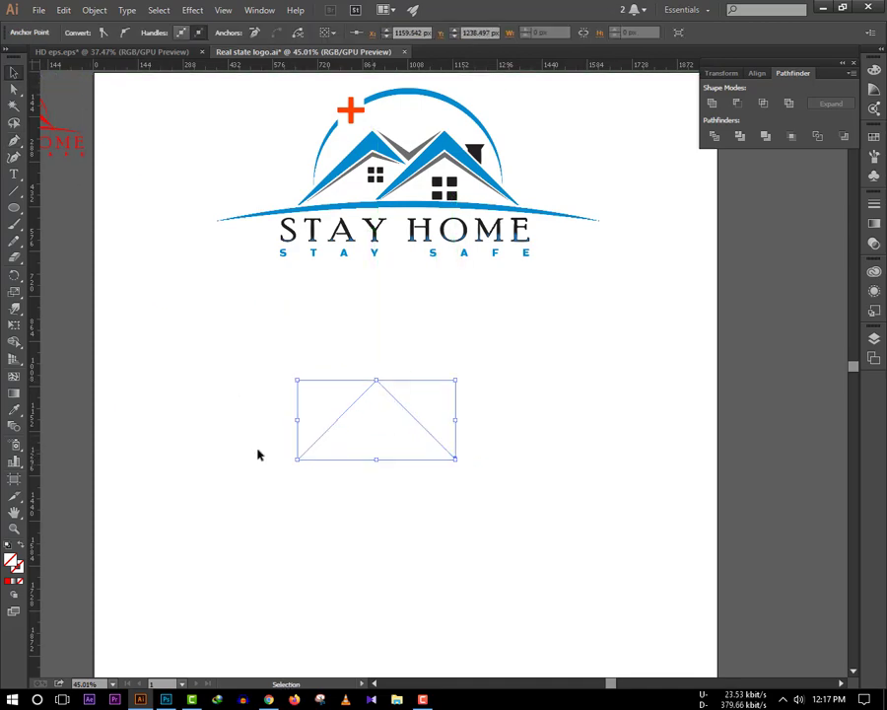
# Step: Give the roof path a black stroke at 64 pt weight
pyautogui.click(84, 33)
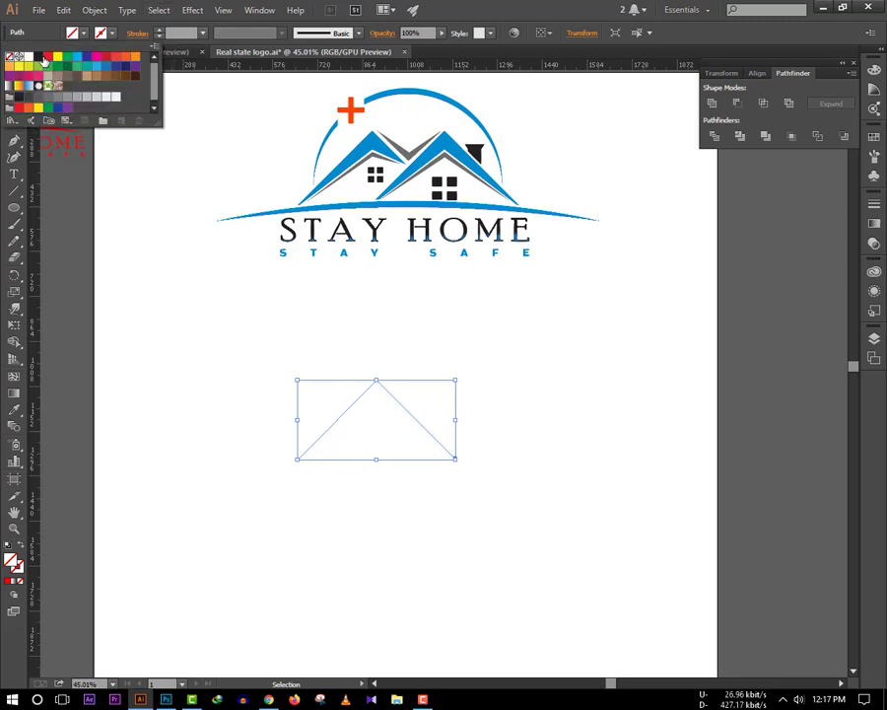
pyautogui.click(39, 56)
pyautogui.click(158, 31)
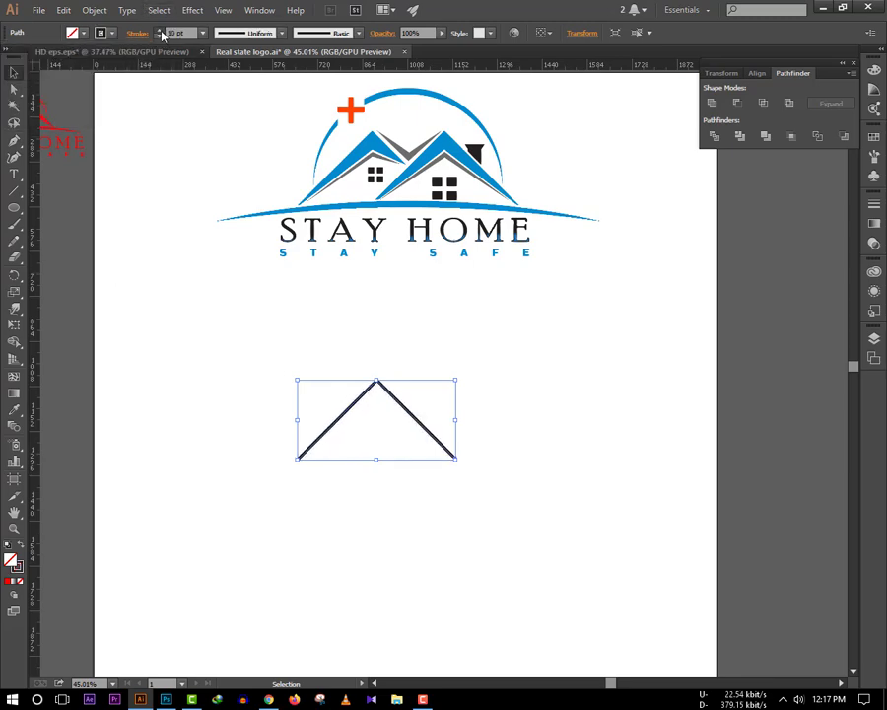
pyautogui.click(160, 33)
pyautogui.click(159, 32)
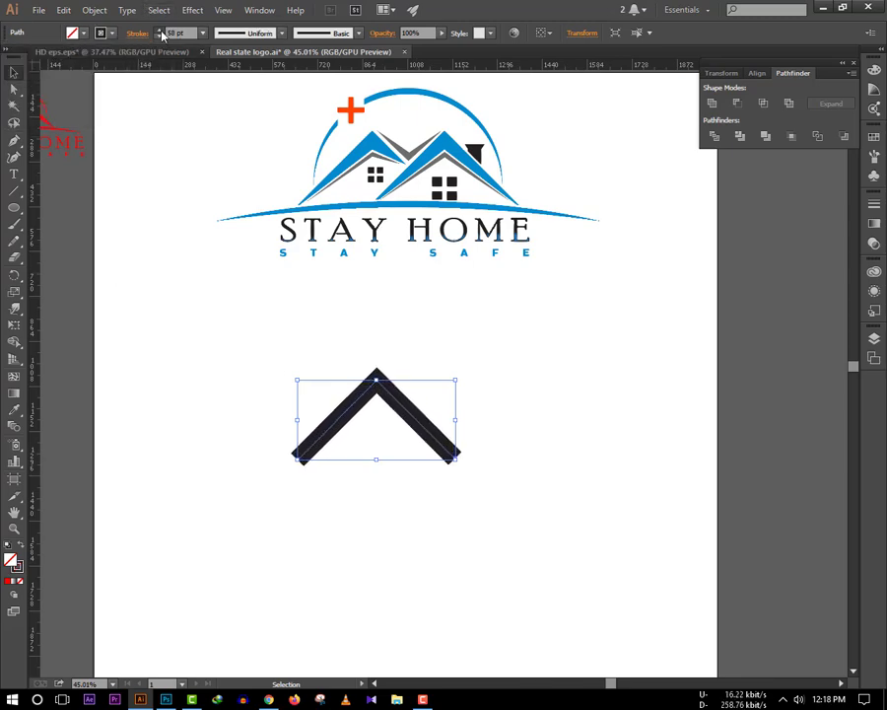
pyautogui.click(159, 32)
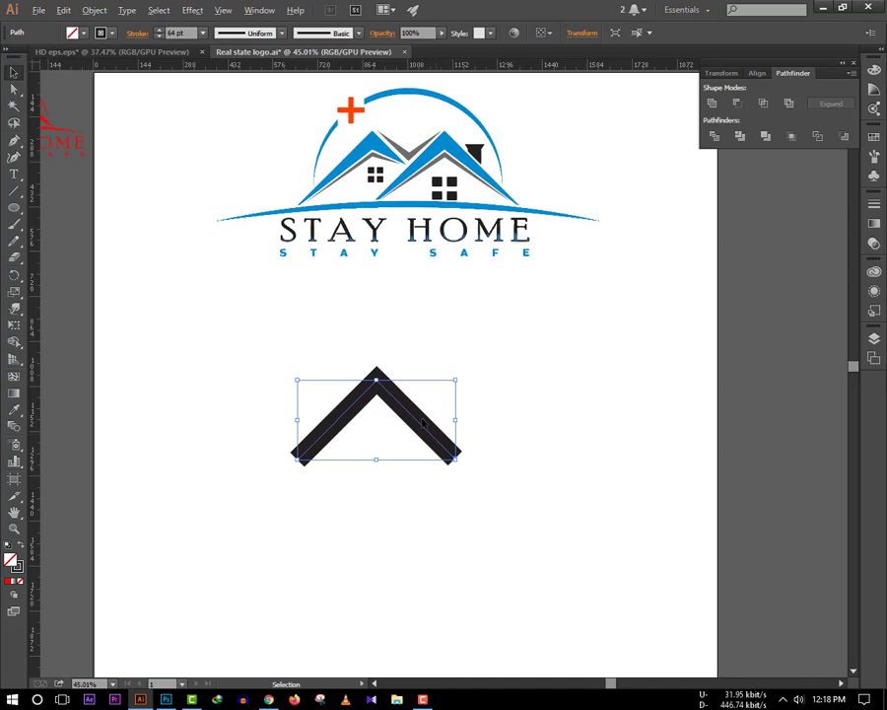
# Step: Expand the chevron stroke into a shape and place an overlapping copy to the right
pyautogui.click(94, 10)
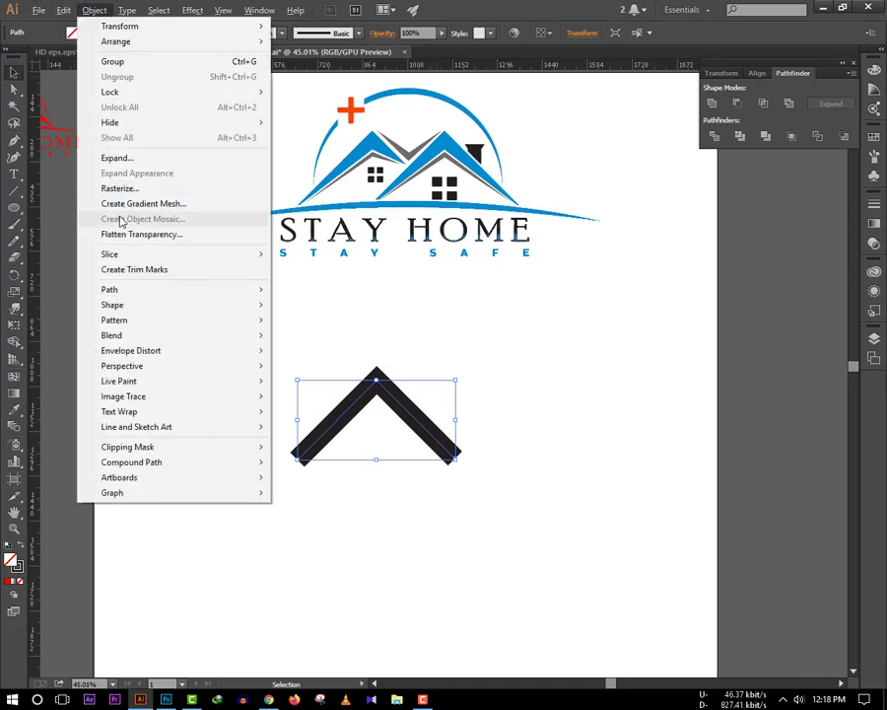
pyautogui.click(118, 156)
pyautogui.press('Return')
pyautogui.moveTo(432, 432)
pyautogui.mouseDown()
pyautogui.moveTo(555, 428)
pyautogui.moveTo(505, 431)
pyautogui.mouseUp()
pyautogui.click(568, 536)
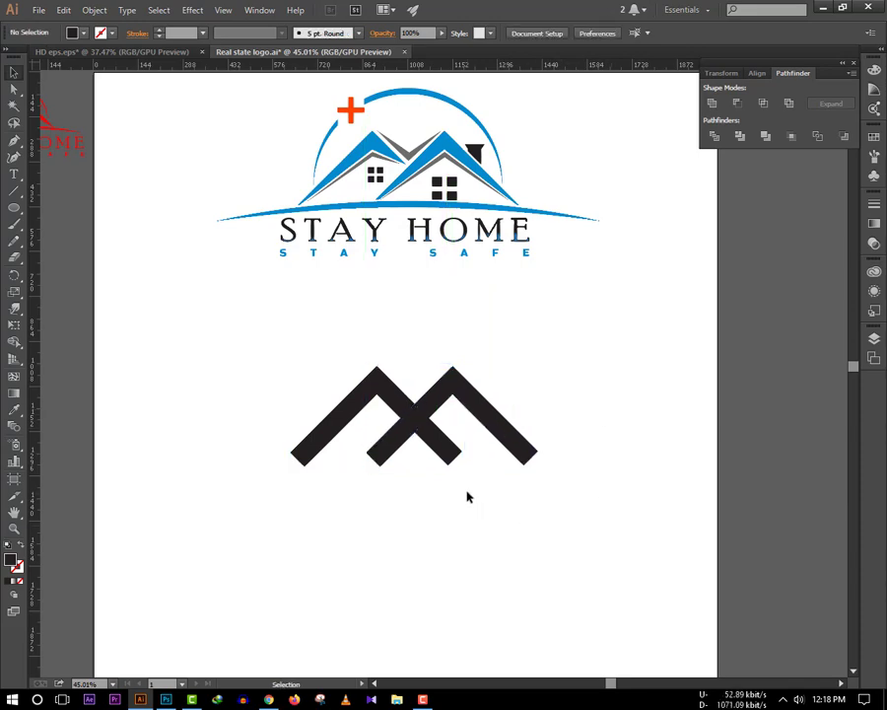
pyautogui.scroll(3, 483, 503)
# Step: Apply a 12 px offset path to the right chevron
pyautogui.click(465, 454)
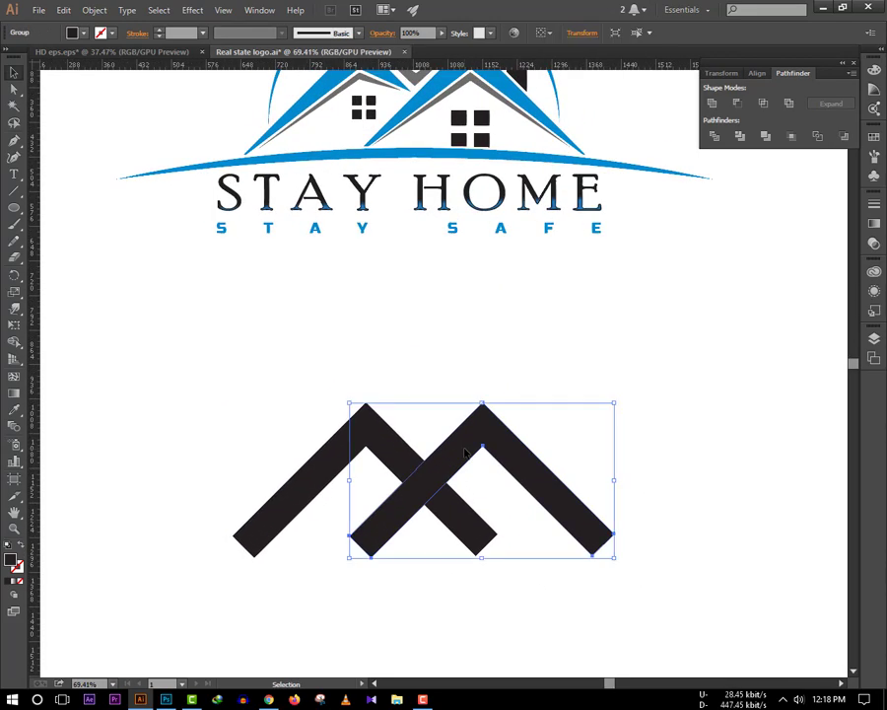
pyautogui.click(89, 10)
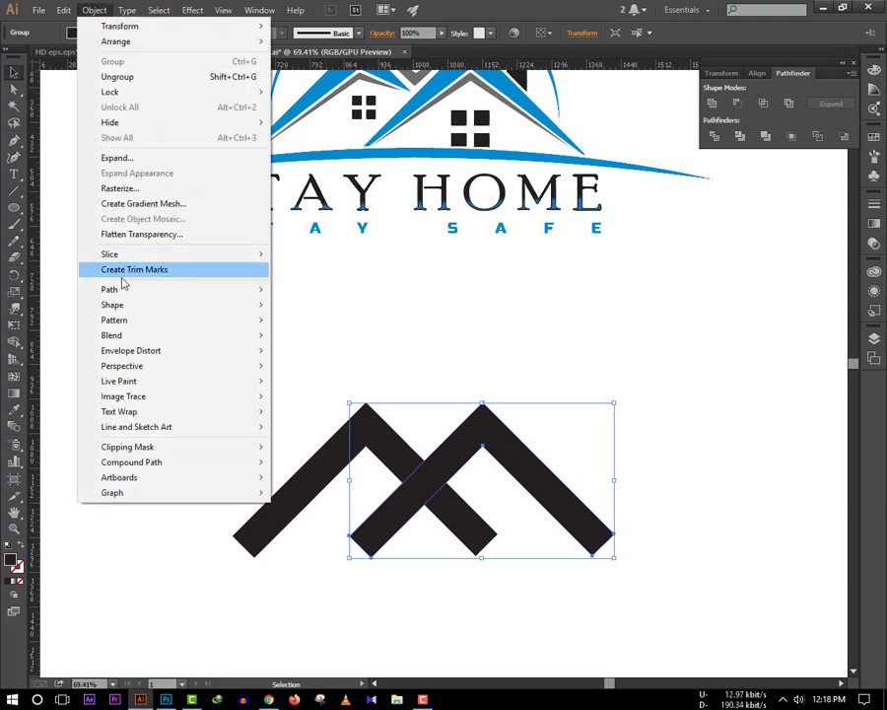
pyautogui.moveTo(109, 289)
pyautogui.click(310, 361)
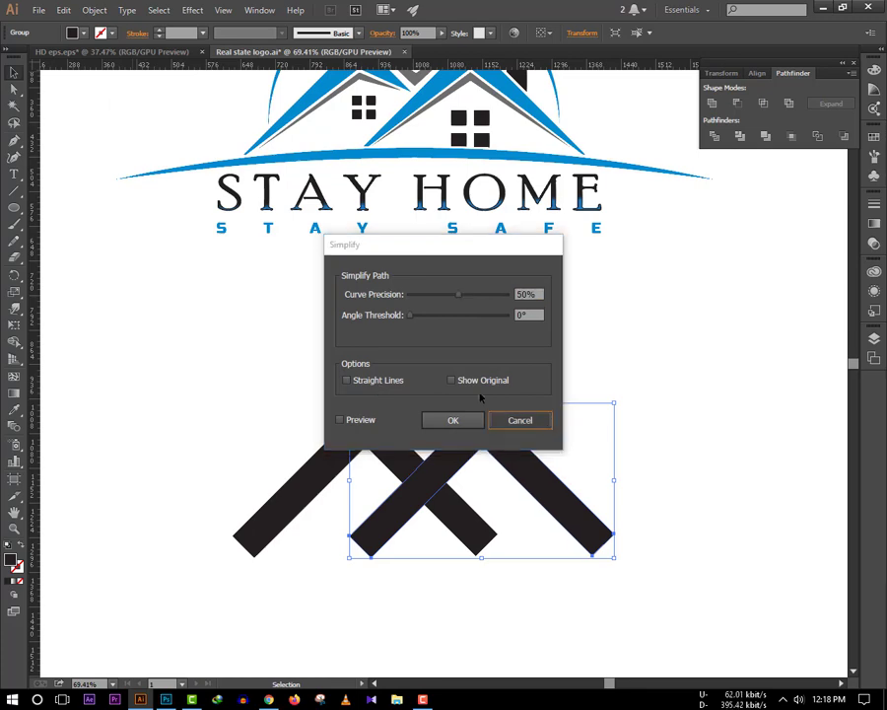
pyautogui.click(453, 420)
pyautogui.click(95, 10)
pyautogui.click(323, 346)
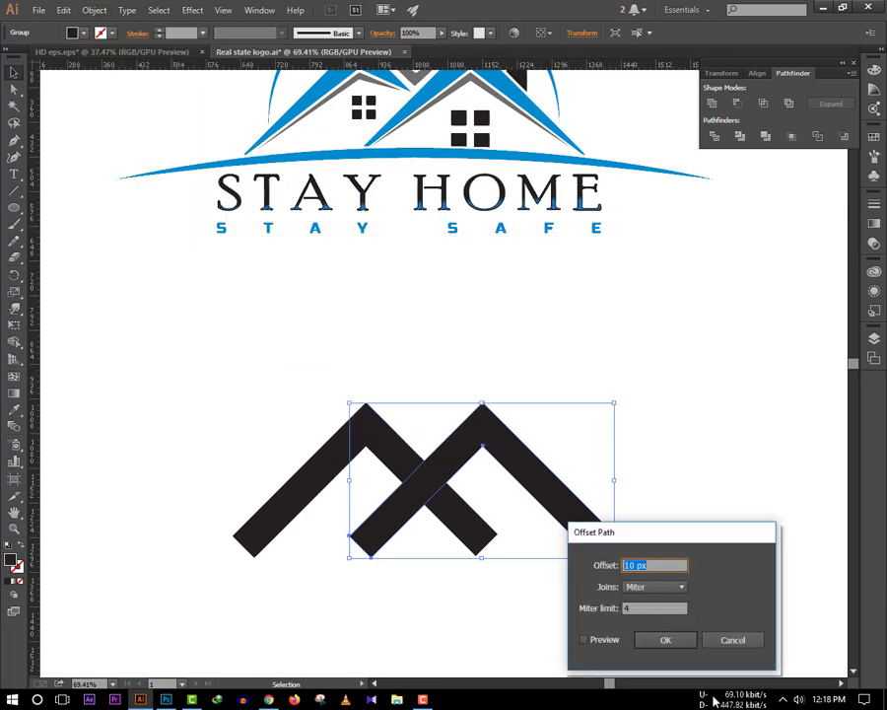
pyautogui.click(604, 641)
pyautogui.tripleClick(646, 565)
pyautogui.write('12')
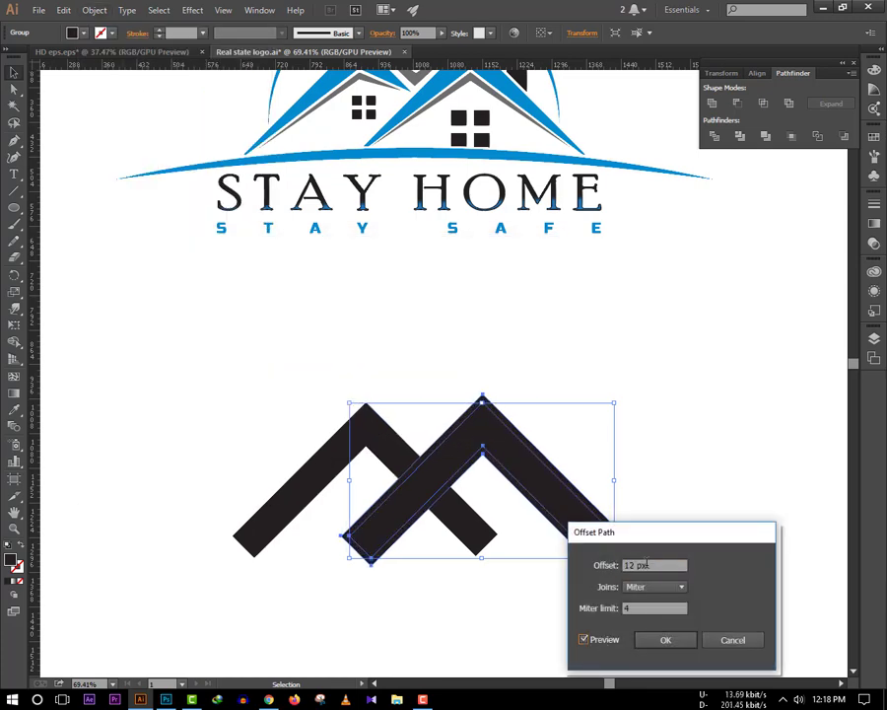
pyautogui.click(679, 638)
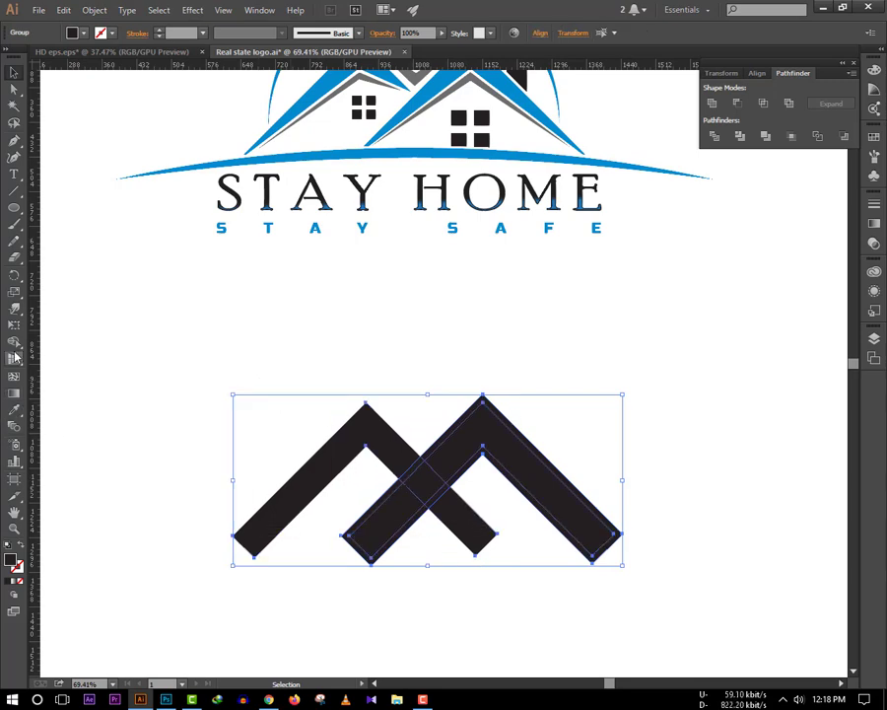
# Step: Split the overlap with Shape Builder, ungroup, and delete the inner crossbar piece
pyautogui.click(14, 357)
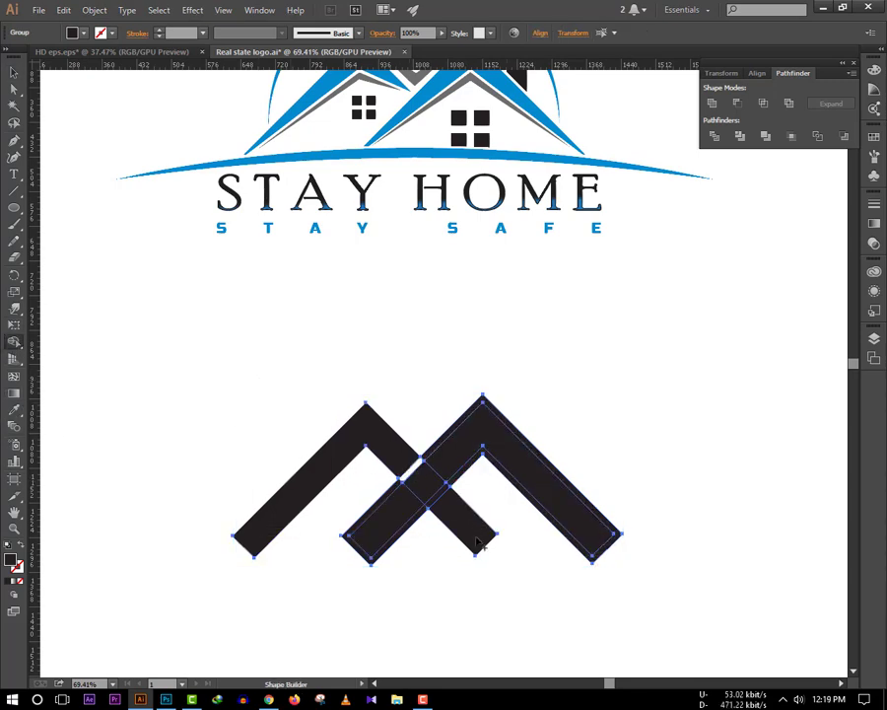
pyautogui.click(14, 72)
pyautogui.click(686, 374)
pyautogui.rightClick(519, 490)
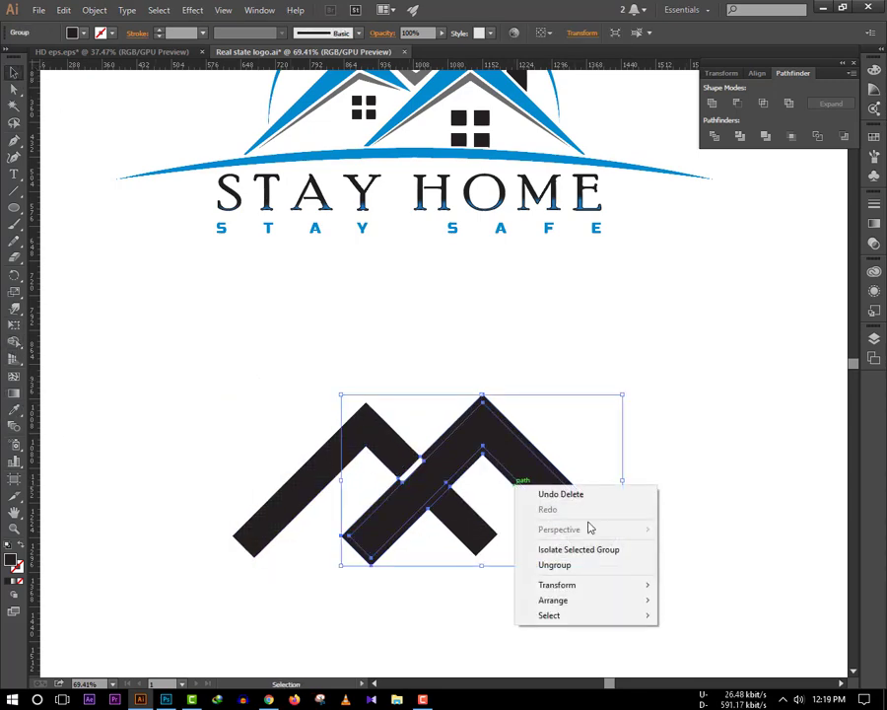
pyautogui.click(702, 518)
pyautogui.click(620, 524)
pyautogui.click(471, 560)
pyautogui.rightClick(480, 532)
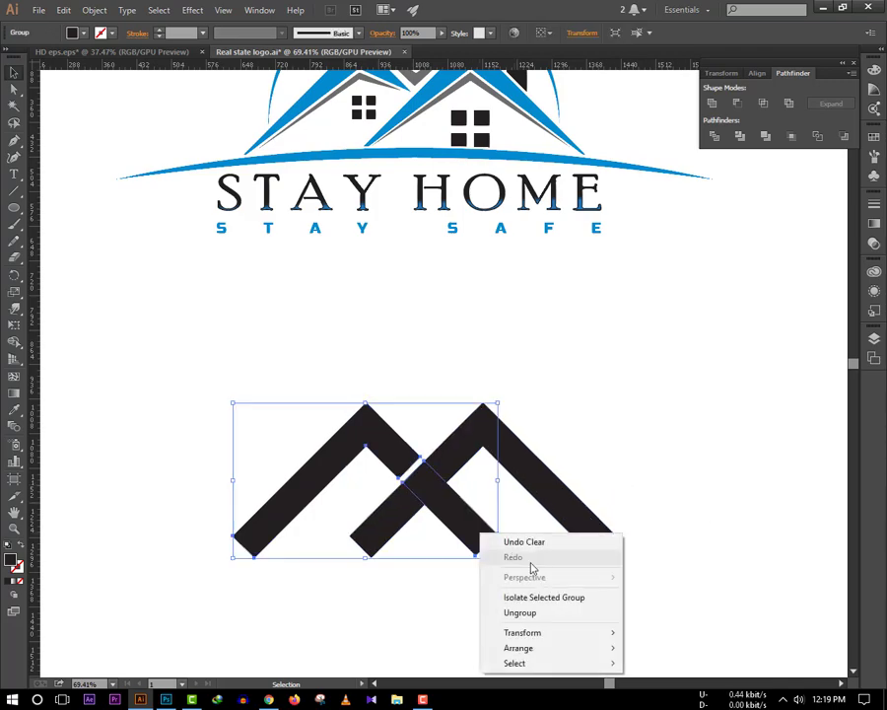
pyautogui.click(503, 613)
pyautogui.click(463, 512)
pyautogui.press('Delete')
# Step: Add a horizontal guide aligned with the chevron's bottom corner
pyautogui.scroll(-3, 513, 527)
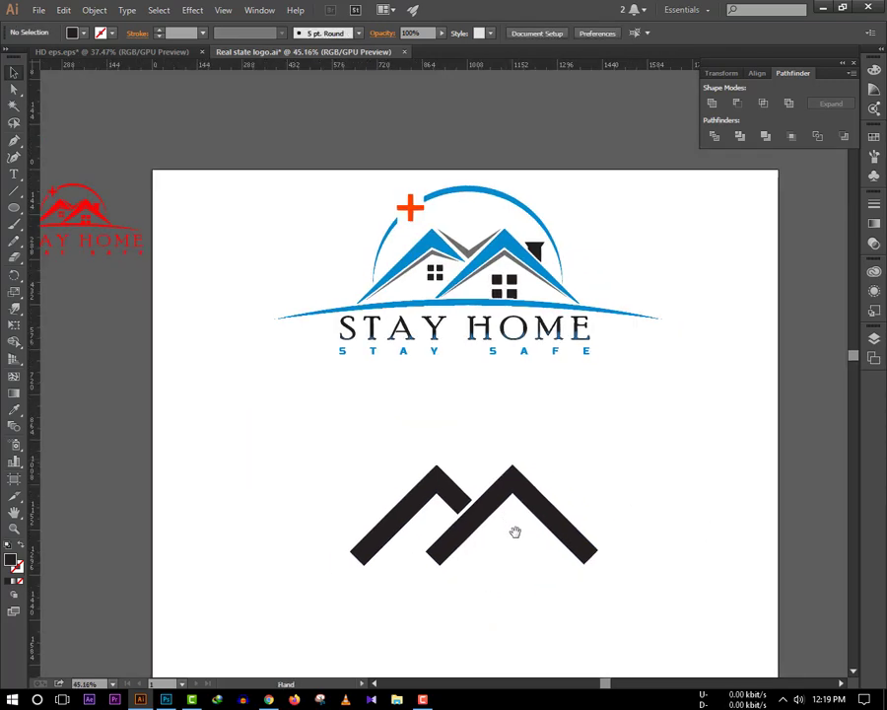
pyautogui.scroll(2, 495, 488)
pyautogui.scroll(2, 439, 487)
pyautogui.click(442, 482)
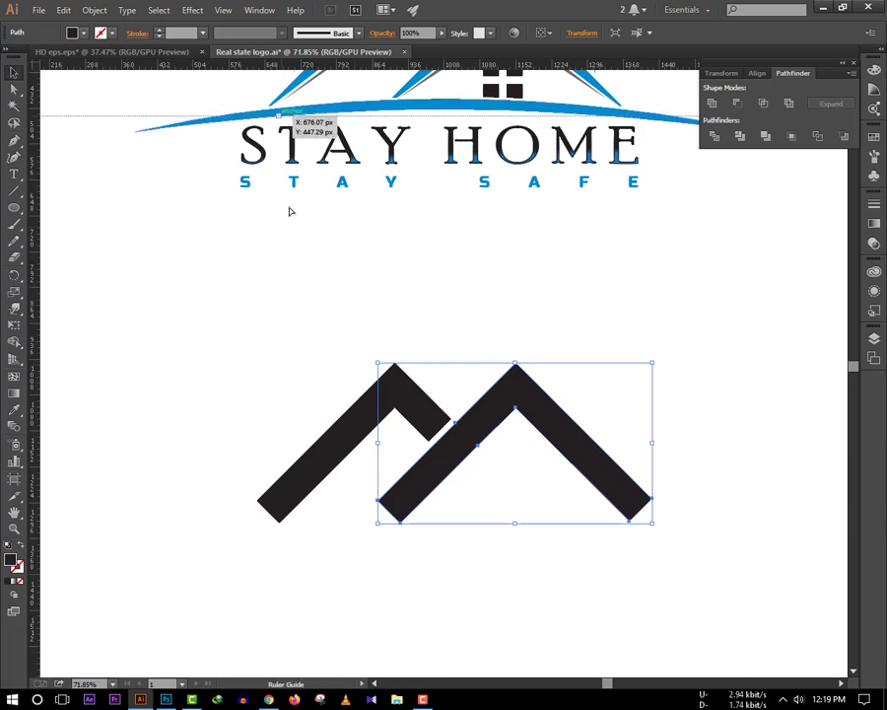
pyautogui.moveTo(280, 69); pyautogui.dragTo(292, 525)
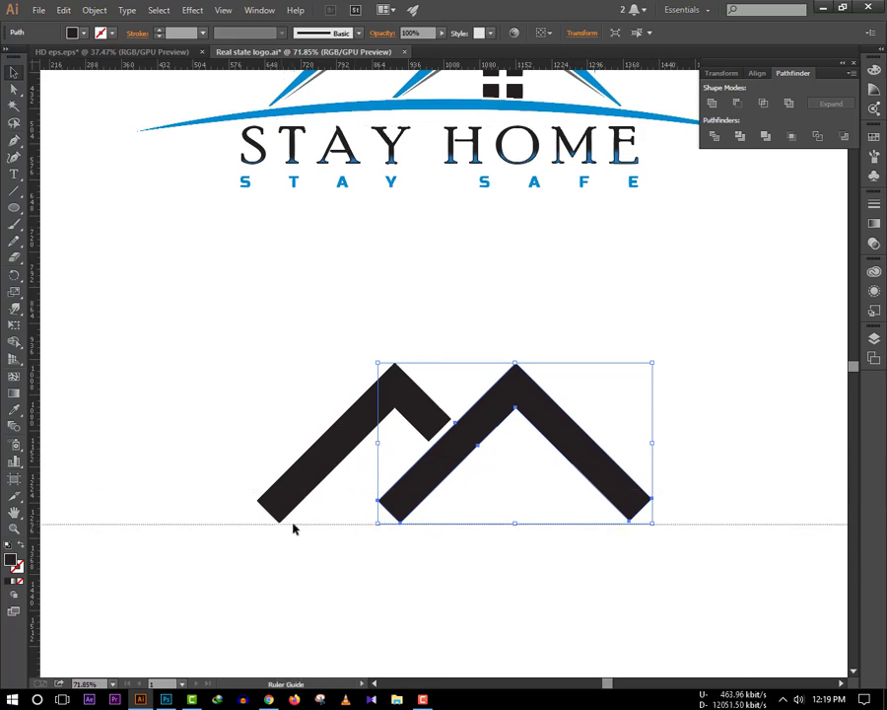
pyautogui.click(611, 613)
pyautogui.scroll(4, 517, 534)
pyautogui.scroll(2, 395, 369)
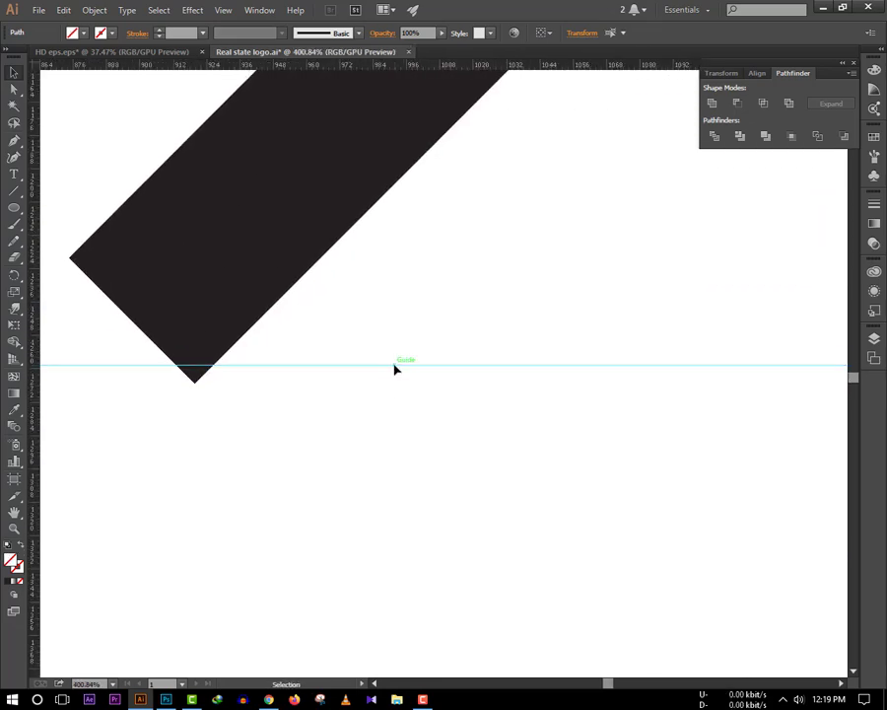
pyautogui.moveTo(396, 368); pyautogui.dragTo(394, 385)
pyautogui.scroll(-2, 414, 474)
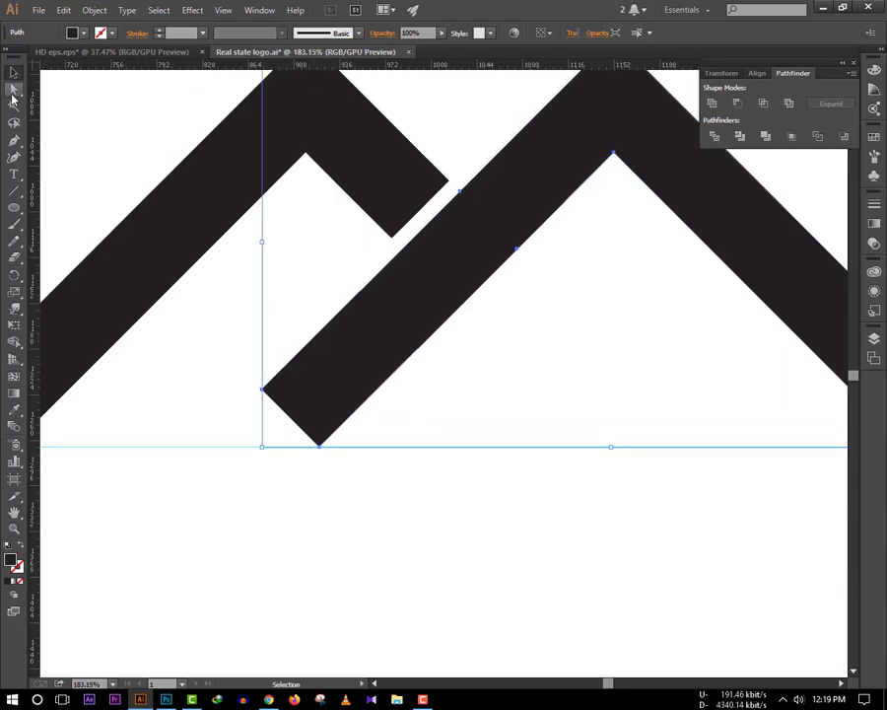
# Step: Pull the right chevron's two bottom corner anchors down onto the guide
pyautogui.click(12, 90)
pyautogui.click(262, 391)
pyautogui.moveTo(262, 390); pyautogui.dragTo(209, 452)
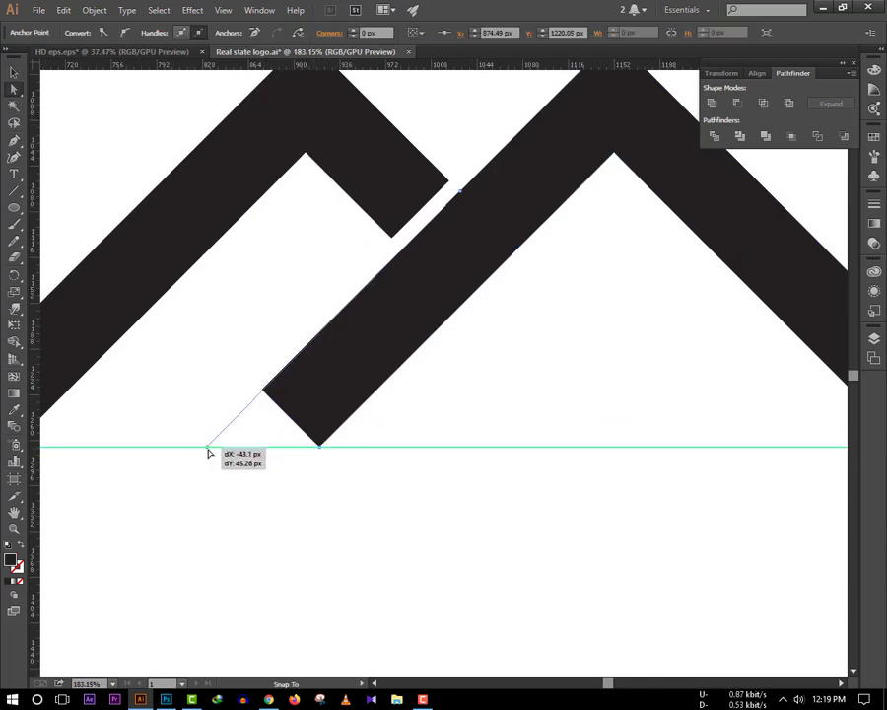
pyautogui.hscroll(6, 132, 511)
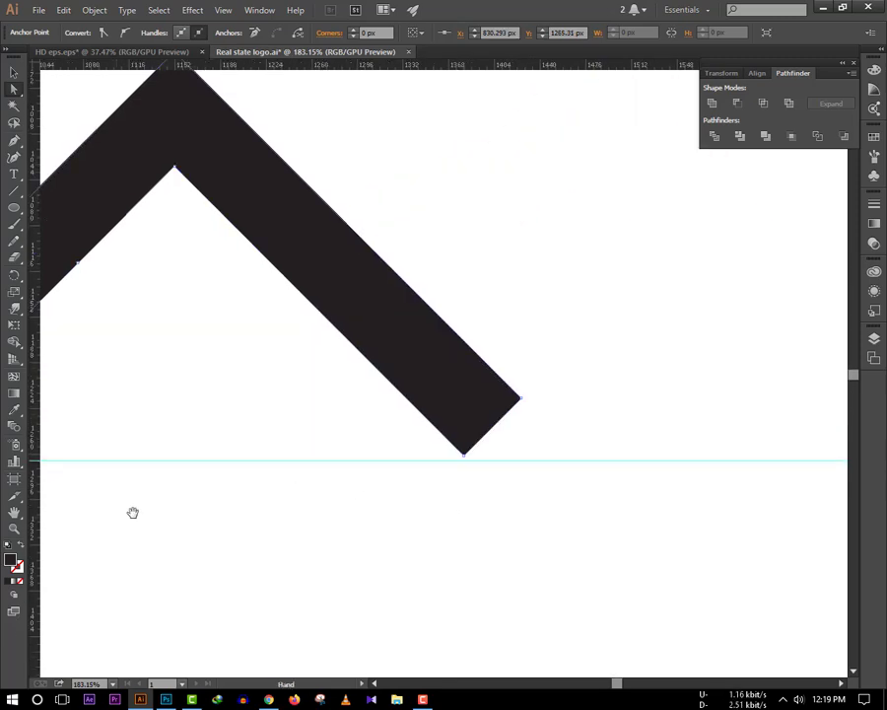
pyautogui.click(366, 393)
pyautogui.moveTo(365, 393); pyautogui.dragTo(424, 456)
pyautogui.click(574, 470)
# Step: Pull the left chevron's corner anchor down onto the guide
pyautogui.scroll(-3, 573, 424)
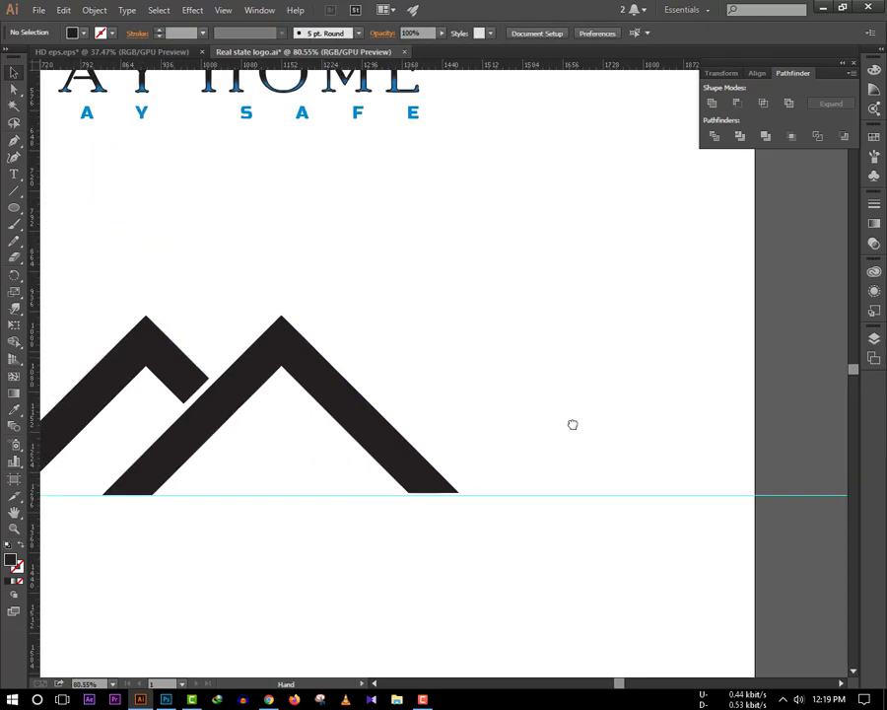
pyautogui.scroll(3, 282, 404)
pyautogui.scroll(3, 386, 442)
pyautogui.click(404, 434)
pyautogui.press('a')
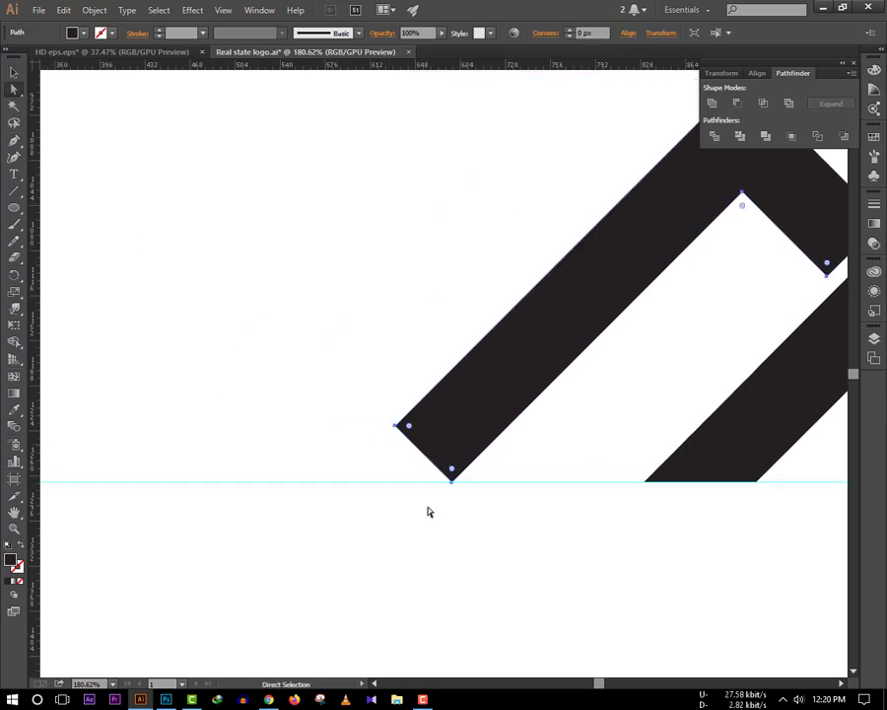
pyautogui.scroll(3, 428, 512)
pyautogui.moveTo(367, 394); pyautogui.dragTo(261, 500)
pyautogui.press('v')
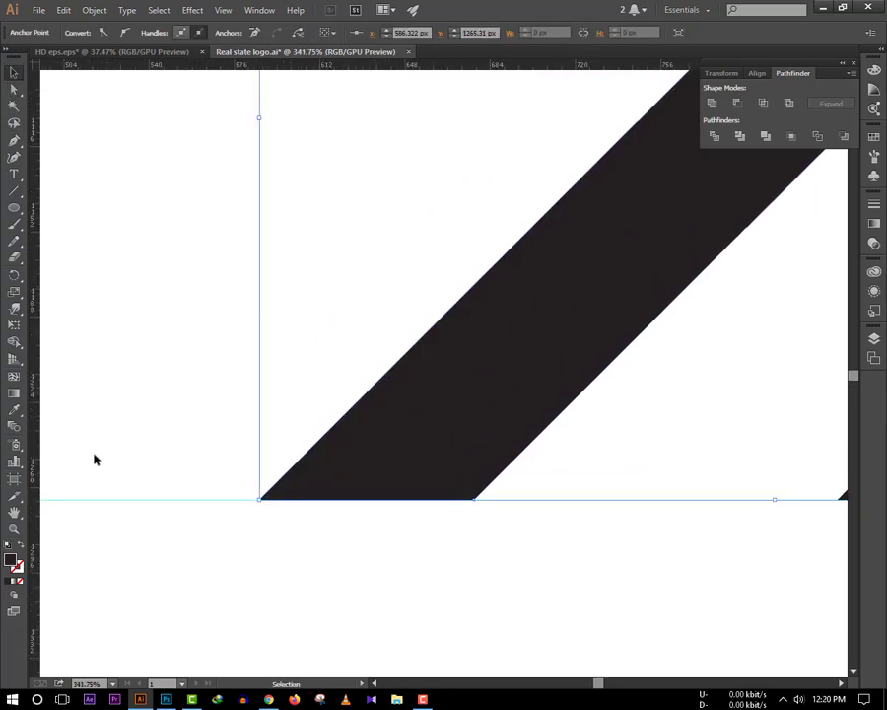
pyautogui.click(95, 459)
# Step: Zoom out and pan to center both chevrons in the view
pyautogui.scroll(-2, 387, 343)
pyautogui.scroll(-2, 389, 522)
pyautogui.scroll(-2, 309, 512)
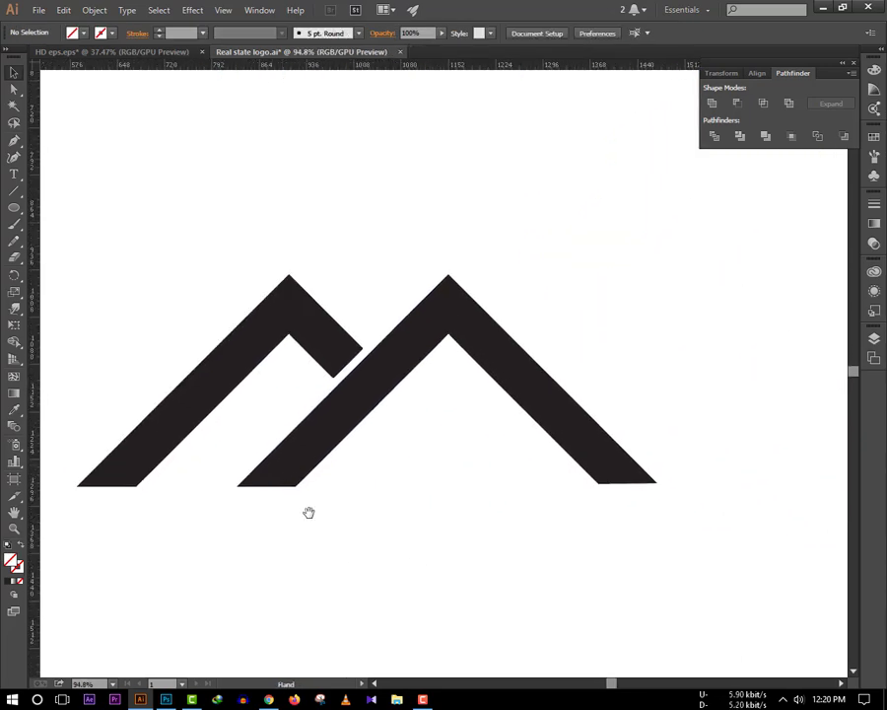
pyautogui.scroll(1, 213, 434)
pyautogui.moveTo(213, 434); pyautogui.dragTo(300, 445)
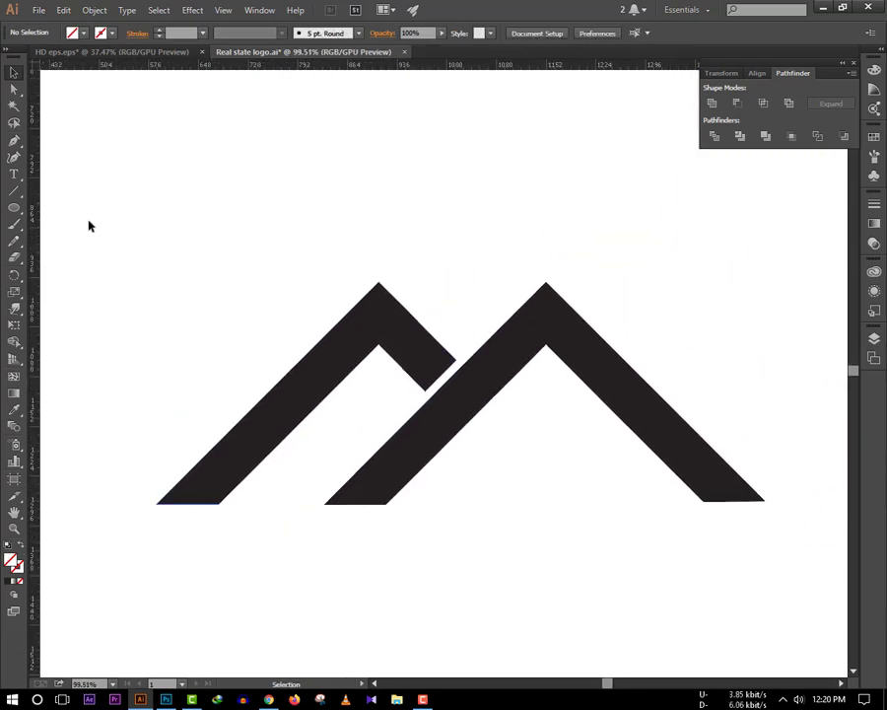
# Step: Taper the left chevron by drawing a cutting line and removing its inner pieces with Shape Builder
pyautogui.click(158, 503)
pyautogui.click(378, 345)
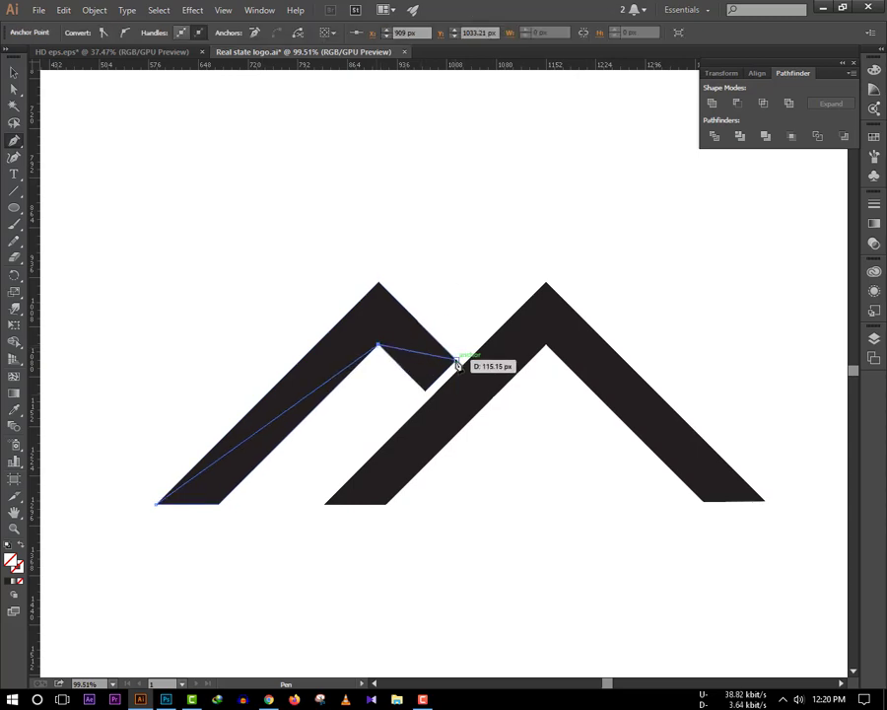
pyautogui.click(456, 360)
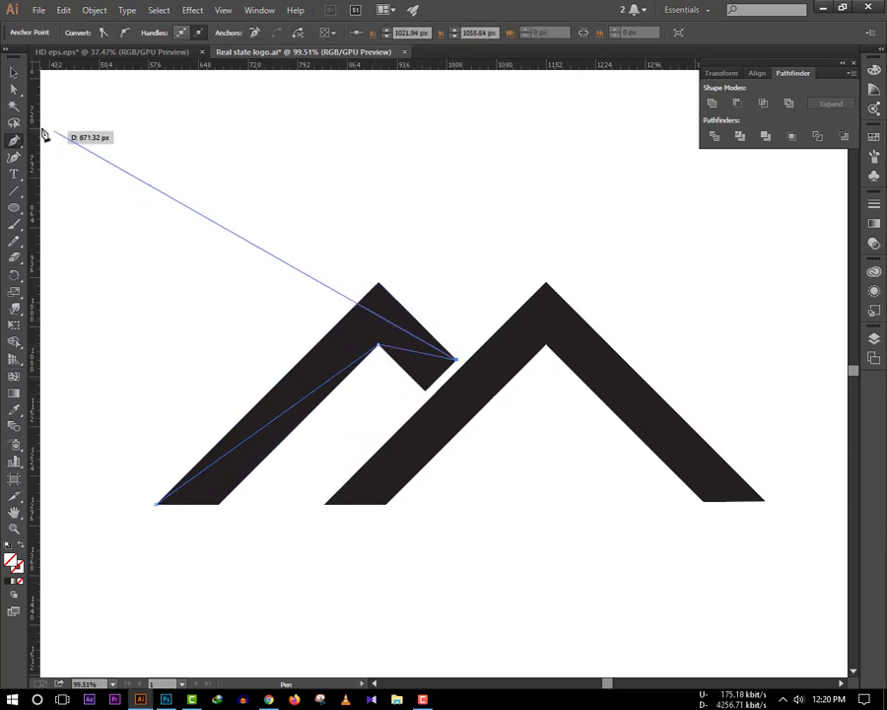
pyautogui.click(13, 72)
pyautogui.click(14, 357)
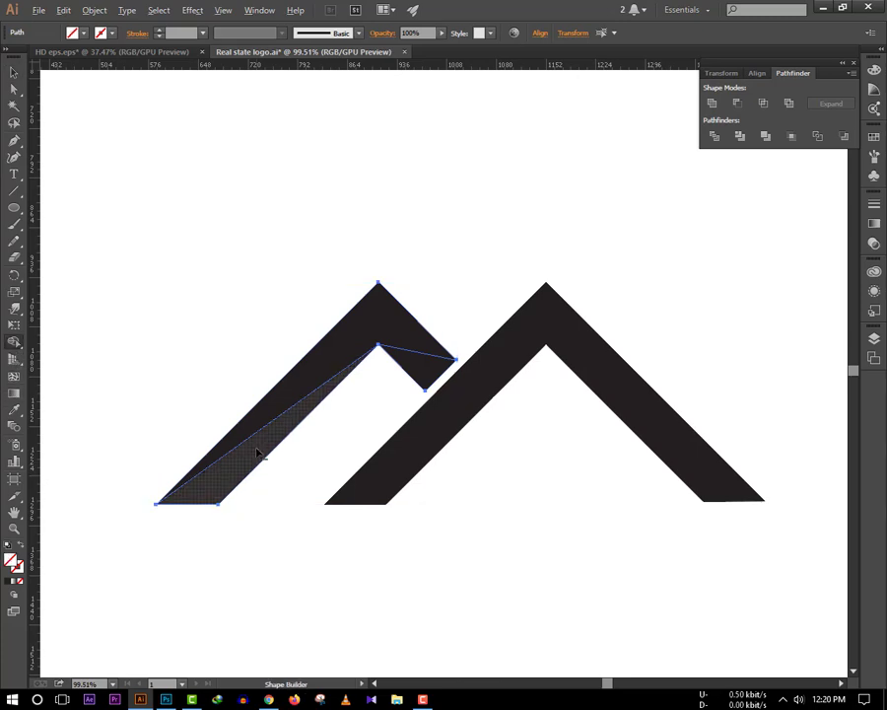
pyautogui.keyDown('alt'); pyautogui.click(257, 452); pyautogui.keyUp('alt')
pyautogui.keyDown('alt'); pyautogui.click(422, 367); pyautogui.keyUp('alt')
pyautogui.press('v')
pyautogui.click(280, 428)
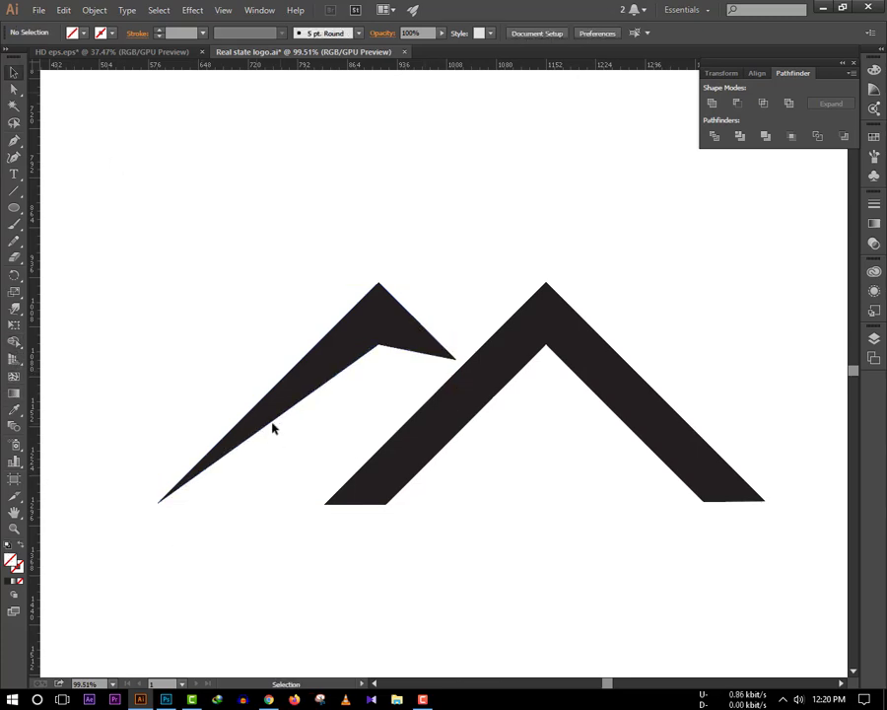
# Step: Taper the right chevron with an enclosing cutting path and remove its inner piece
pyautogui.click(513, 548)
pyautogui.moveTo(533, 521)
pyautogui.mouseDown()
pyautogui.moveTo(326, 535)
pyautogui.moveTo(391, 501)
pyautogui.mouseUp()
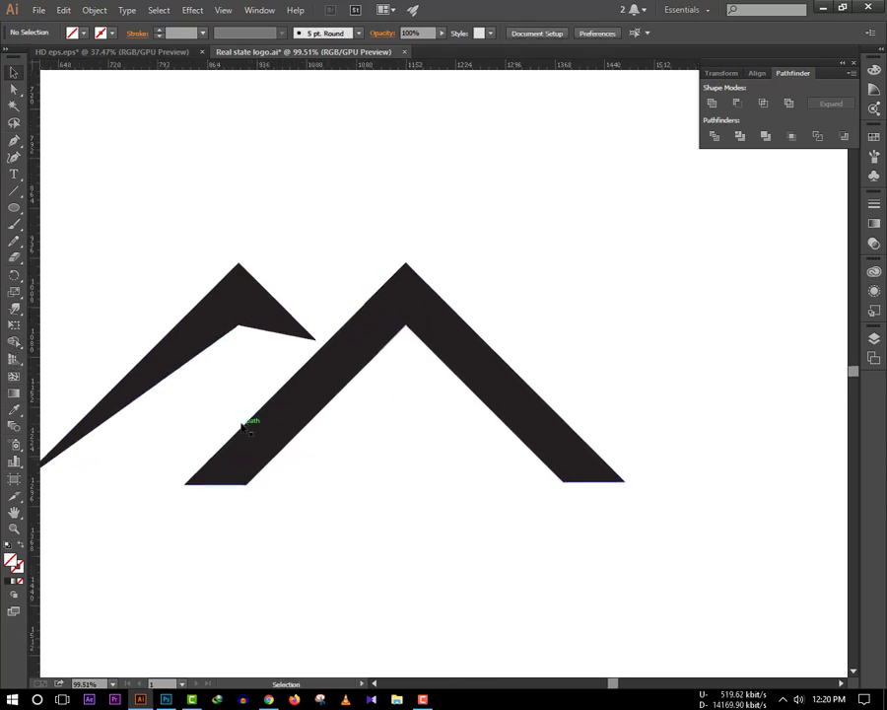
pyautogui.click(186, 485)
pyautogui.click(404, 326)
pyautogui.click(623, 482)
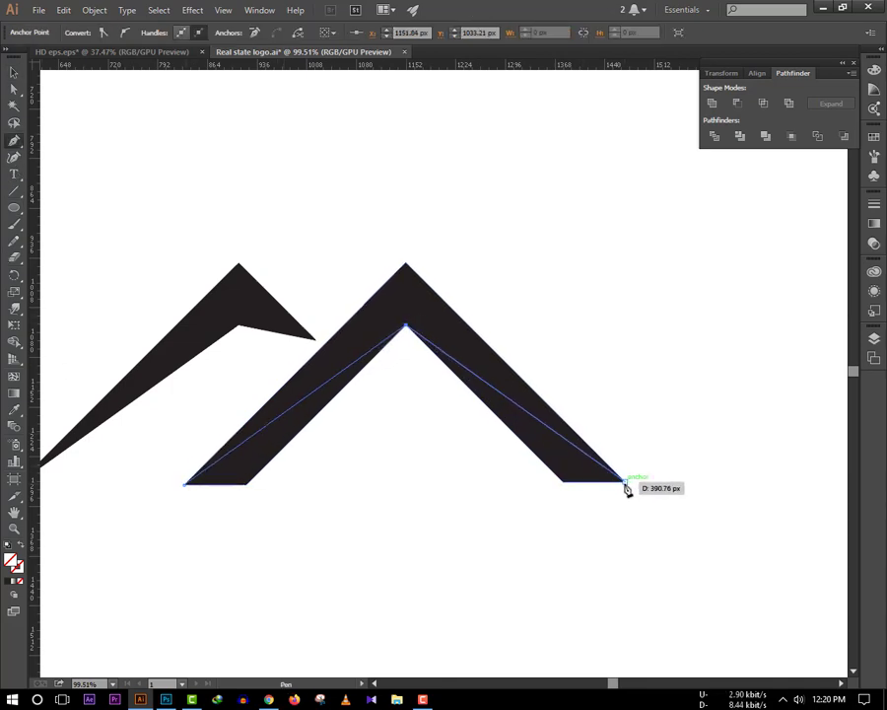
pyautogui.click(440, 599)
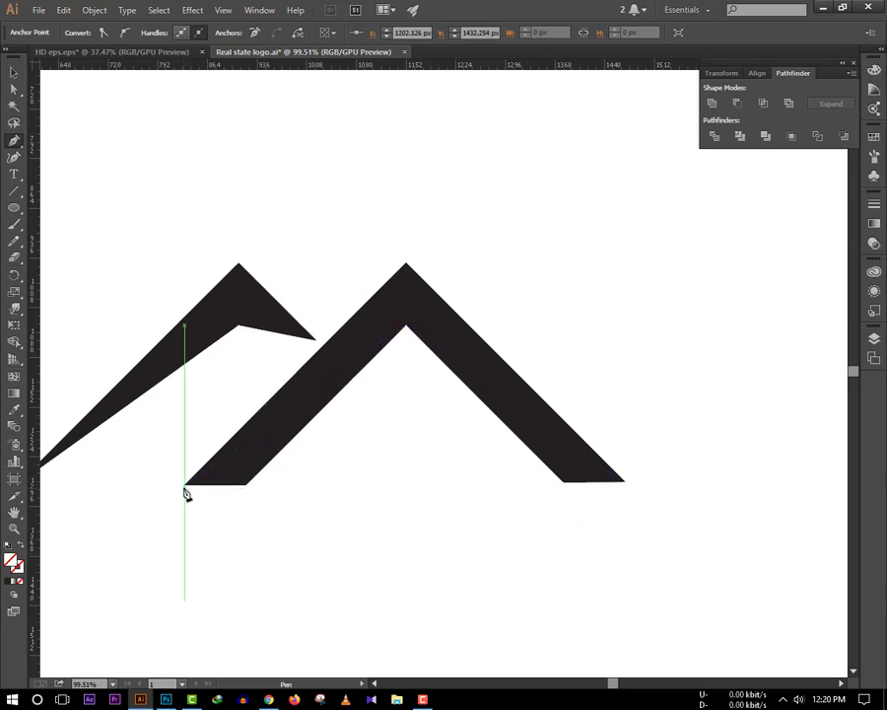
pyautogui.click(13, 72)
pyautogui.moveTo(404, 237); pyautogui.dragTo(489, 460)
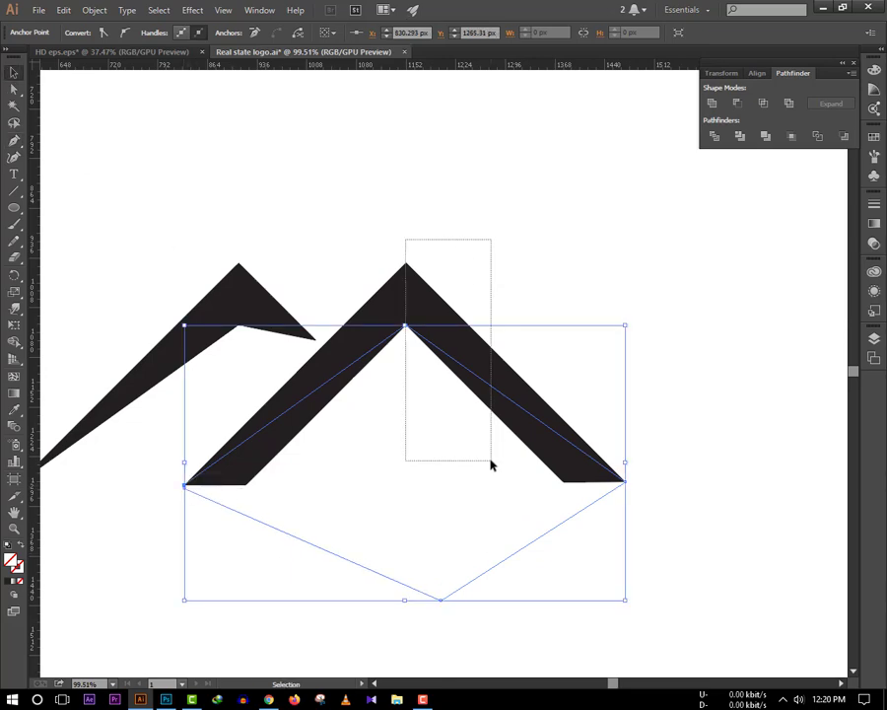
pyautogui.click(13, 341)
# Step: Delete the leftover diamond cutting path, undoing an accidental chevron deletion
pyautogui.press('v')
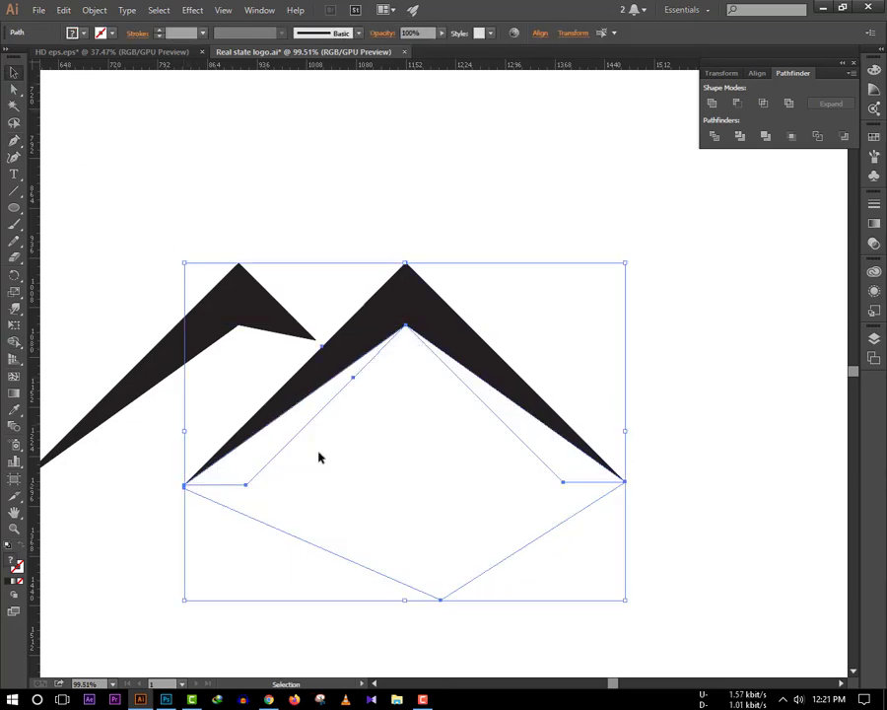
pyautogui.press('Delete')
pyautogui.hotkey('ctrl', 'z')
pyautogui.rightClick(535, 478)
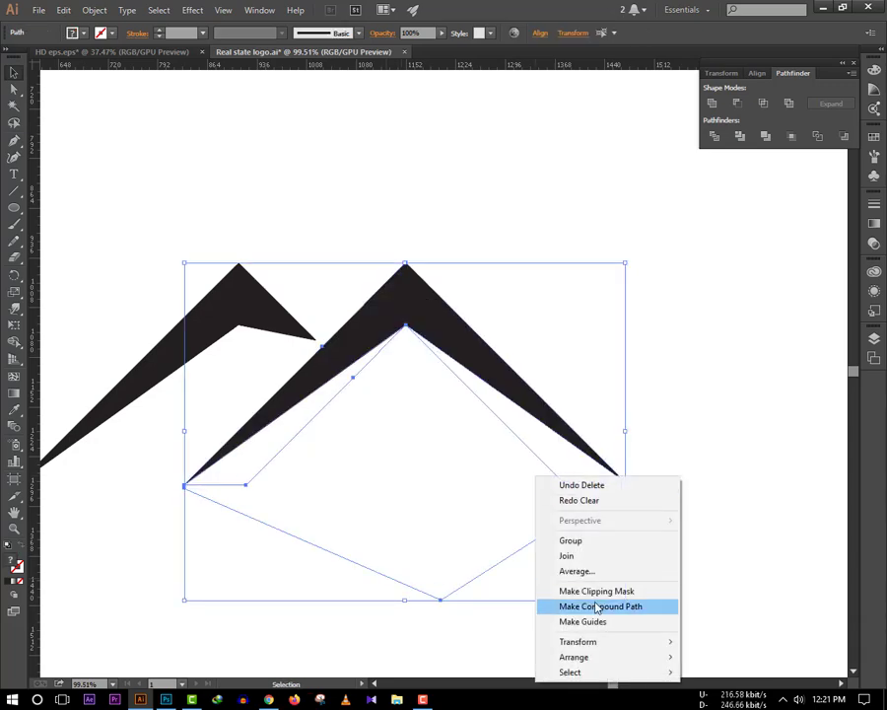
pyautogui.click(446, 597)
pyautogui.press('Delete')
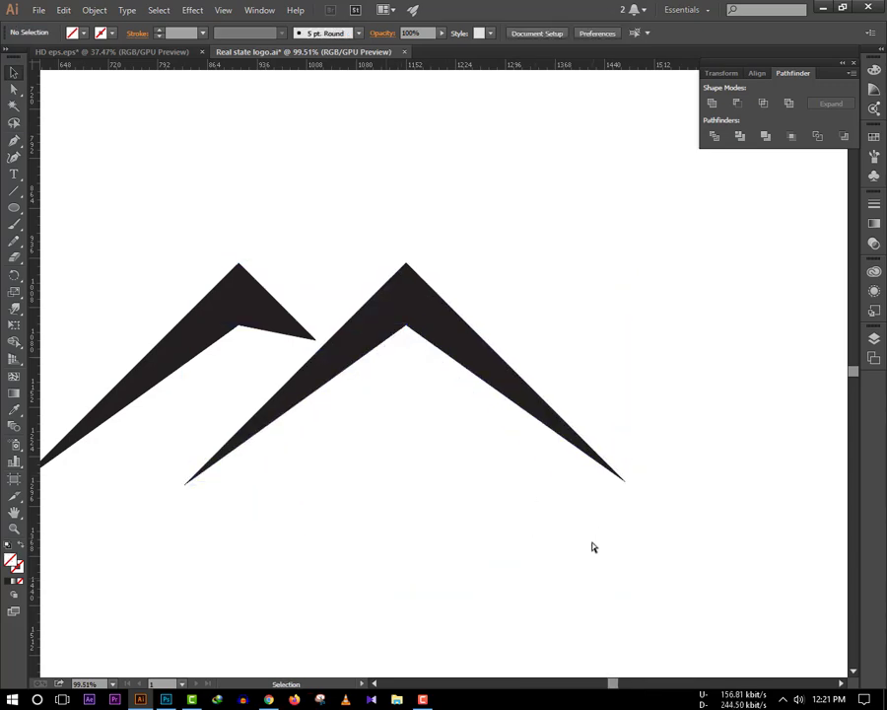
pyautogui.keyDown('alt'); pyautogui.scroll(-4, 501, 504); pyautogui.keyUp('alt')
# Step: Draw a closed V shape between the two black roof peaks
pyautogui.keyDown('alt'); pyautogui.scroll(1, 493, 493); pyautogui.keyUp('alt')
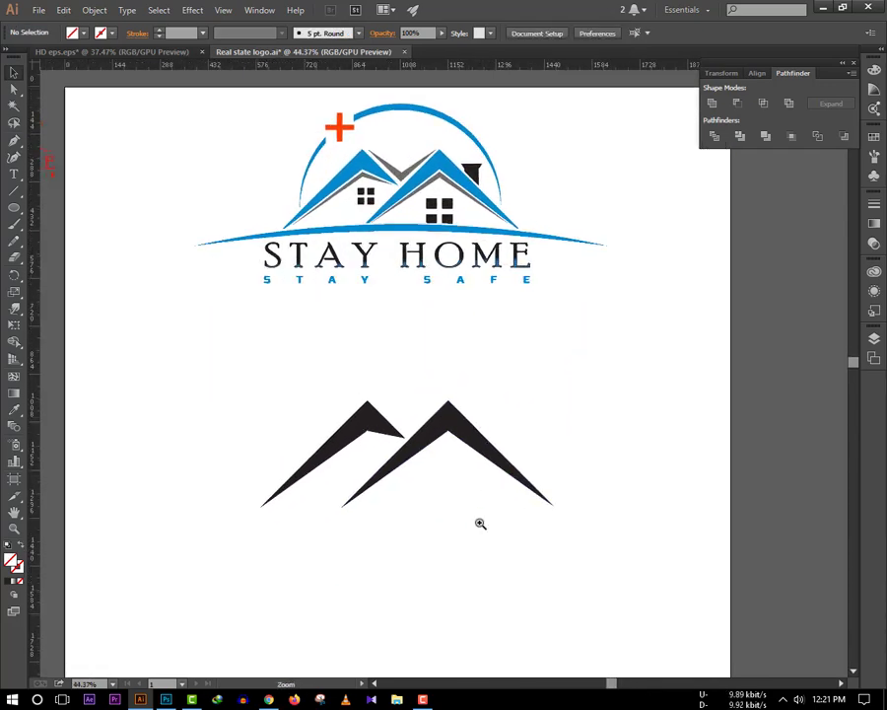
pyautogui.keyDown('alt'); pyautogui.scroll(2, 463, 498); pyautogui.keyUp('alt')
pyautogui.keyDown('alt'); pyautogui.scroll(2, 414, 454); pyautogui.keyUp('alt')
pyautogui.keyDown('alt'); pyautogui.scroll(1, 296, 346); pyautogui.keyUp('alt')
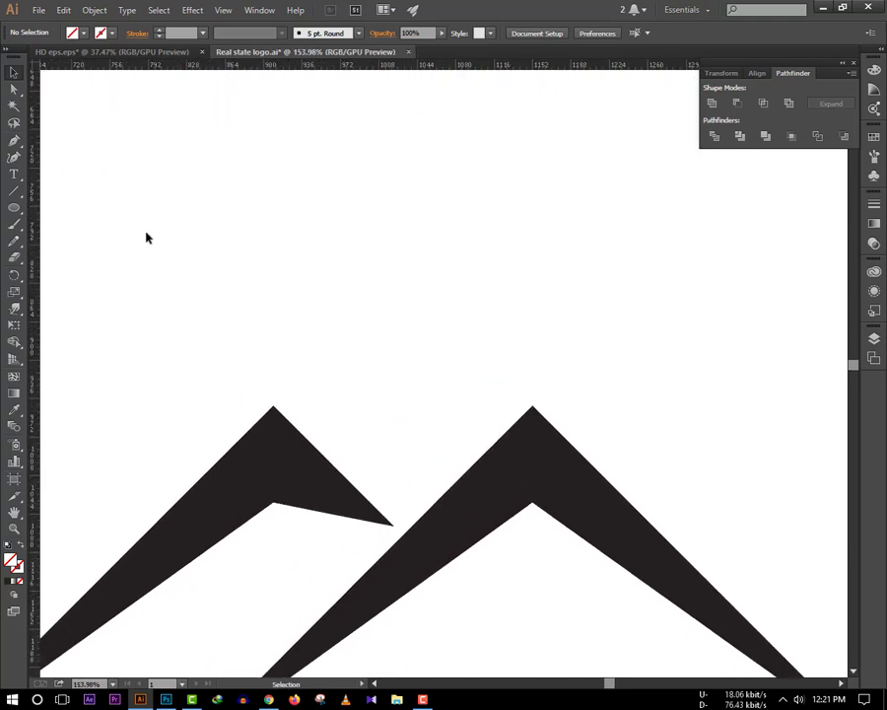
pyautogui.click(290, 405)
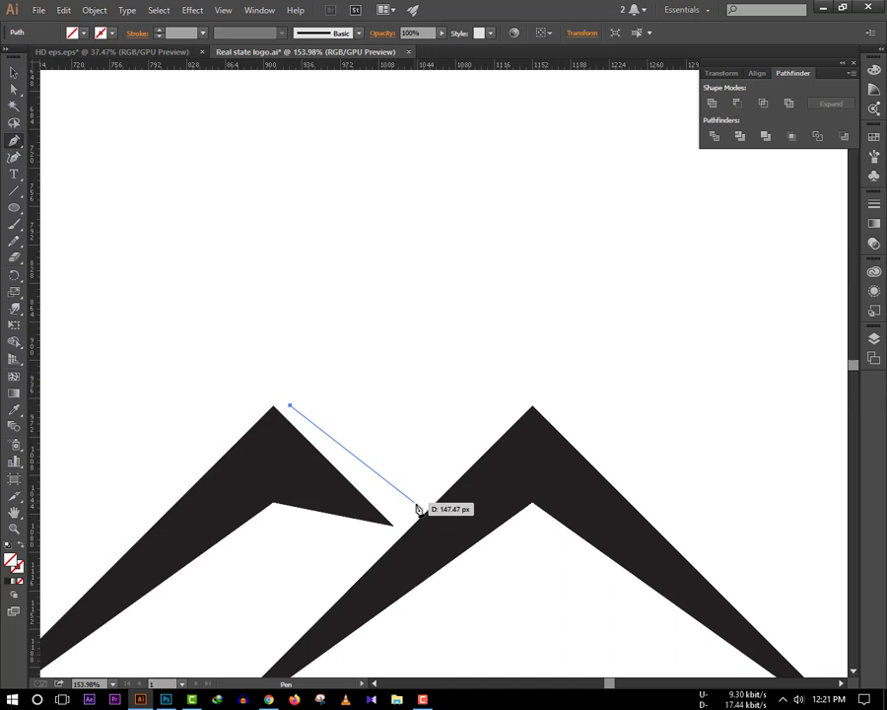
pyautogui.click(513, 407)
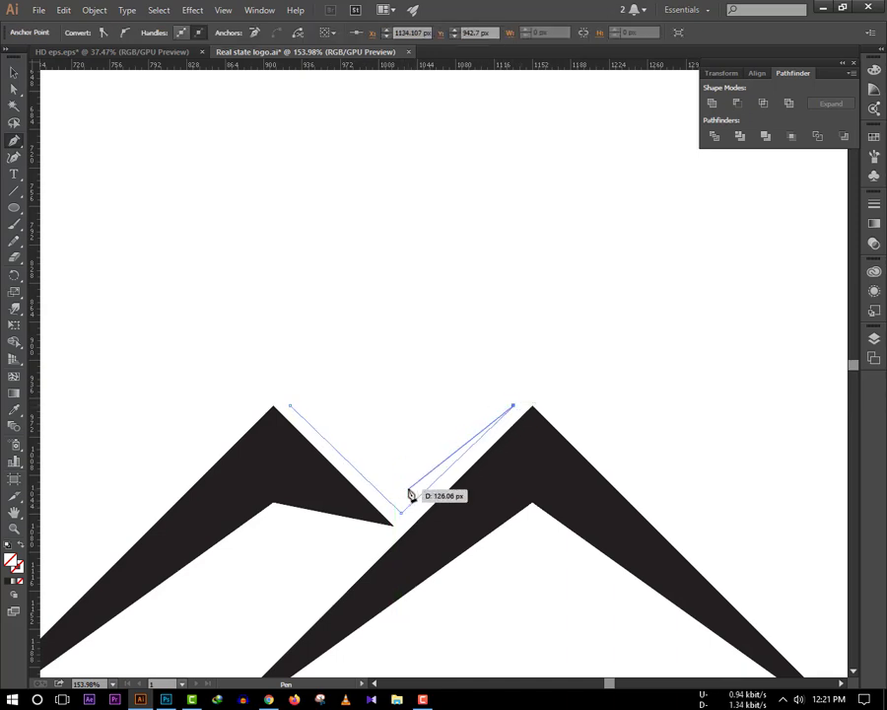
pyautogui.click(401, 483)
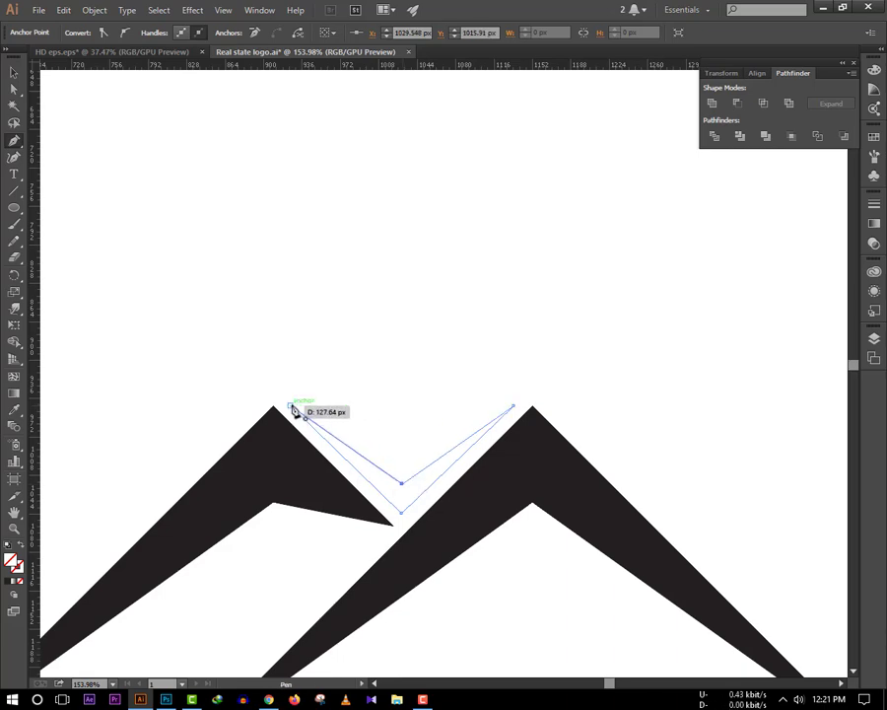
pyautogui.click(290, 405)
pyautogui.press('v')
# Step: Fill the V shape with a blue swatch and deselect it
pyautogui.click(84, 32)
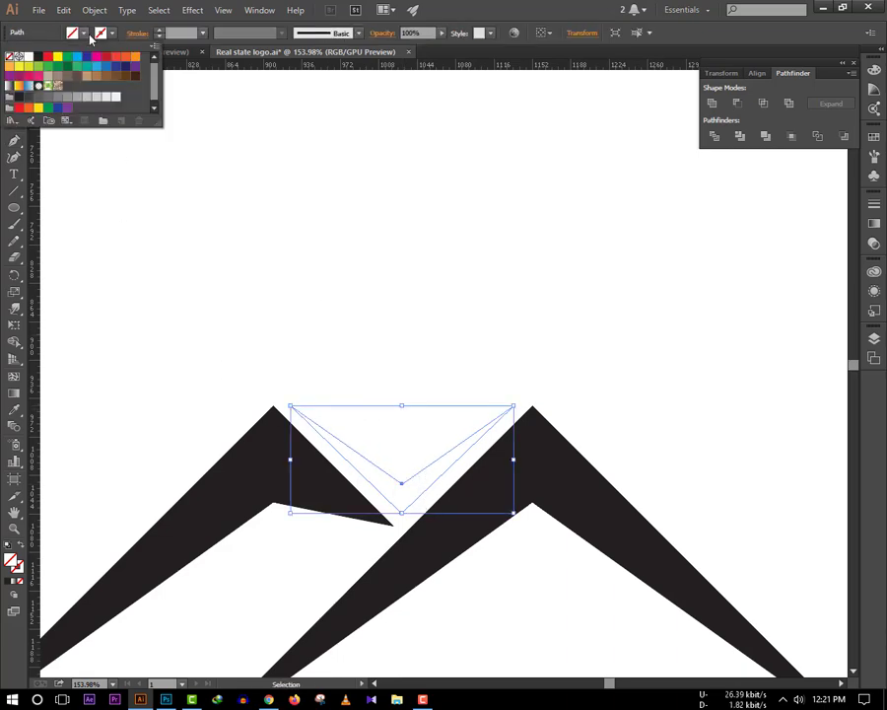
pyautogui.click(77, 56)
pyautogui.click(299, 275)
pyautogui.scroll(-5, 362, 352)
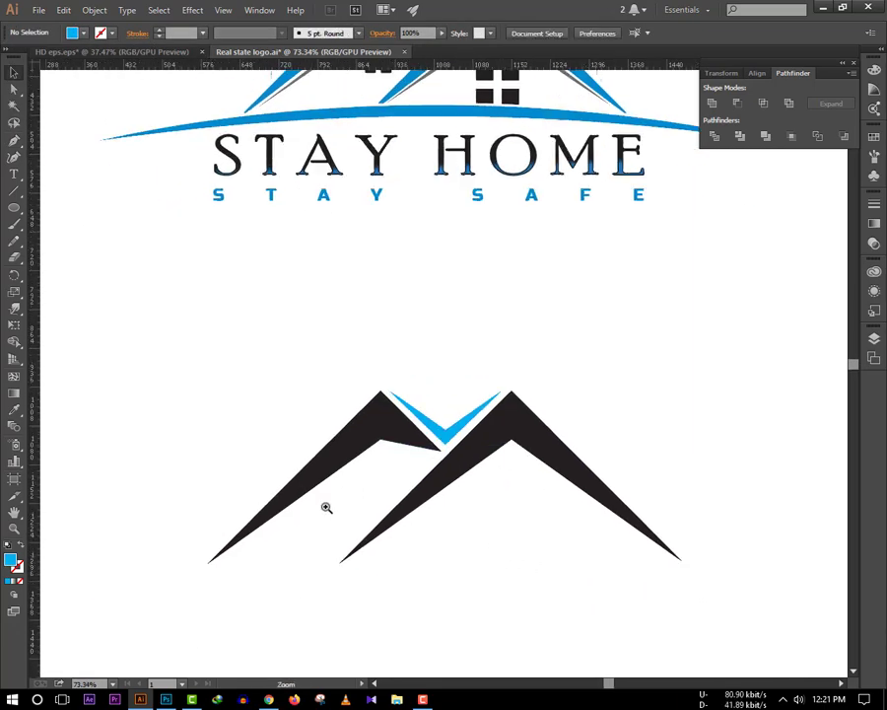
pyautogui.scroll(-2, 326, 506)
pyautogui.scroll(3, 355, 499)
pyautogui.scroll(2, 371, 539)
pyautogui.scroll(1, 333, 466)
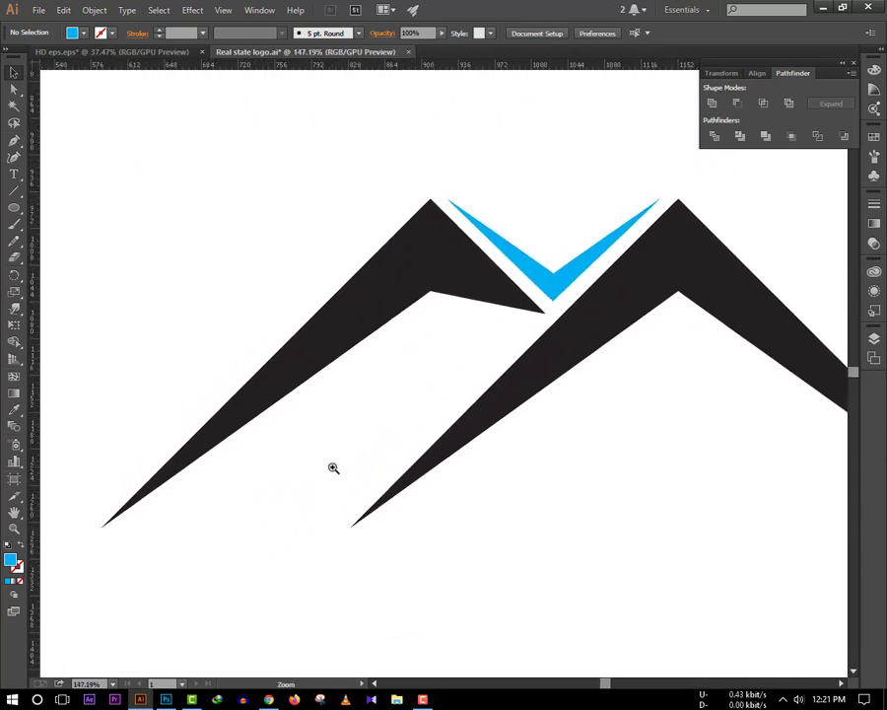
# Step: Draw a closed blue sliver from the left base up under the inner peak to the notch tip
pyautogui.click(176, 484)
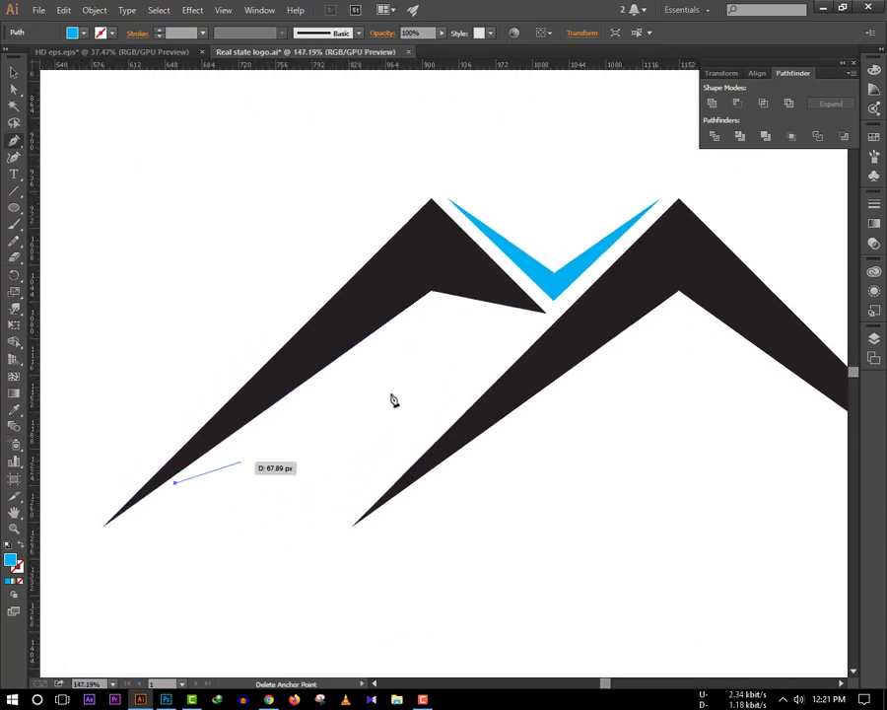
pyautogui.click(432, 299)
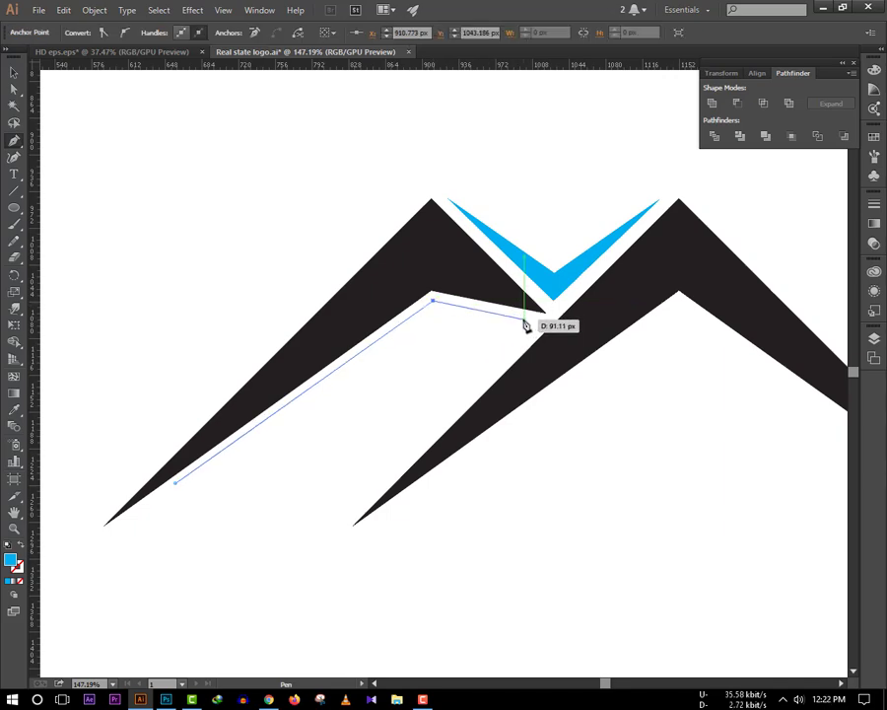
pyautogui.click(525, 321)
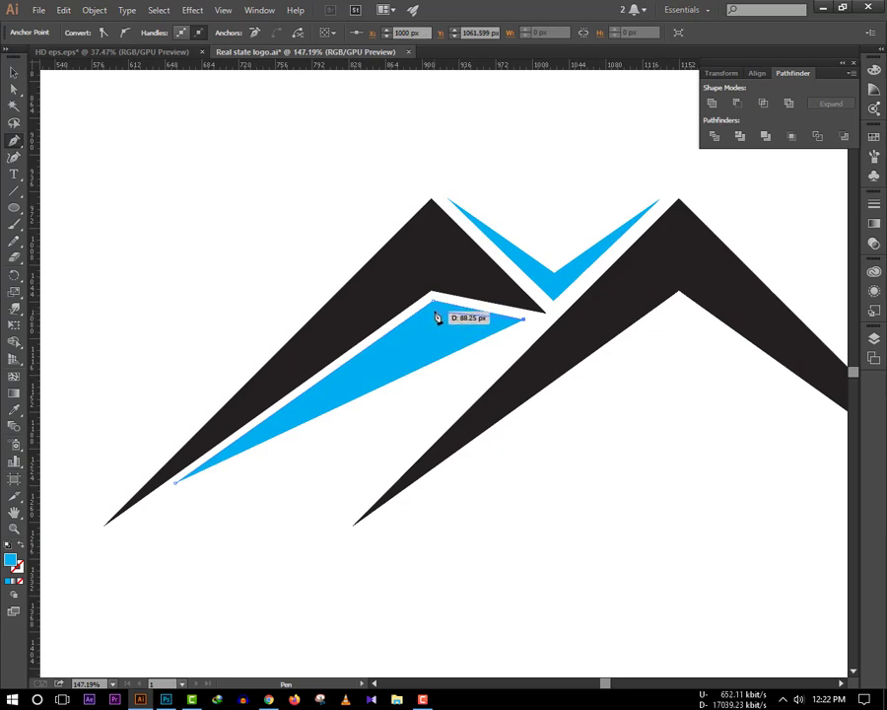
pyautogui.click(435, 317)
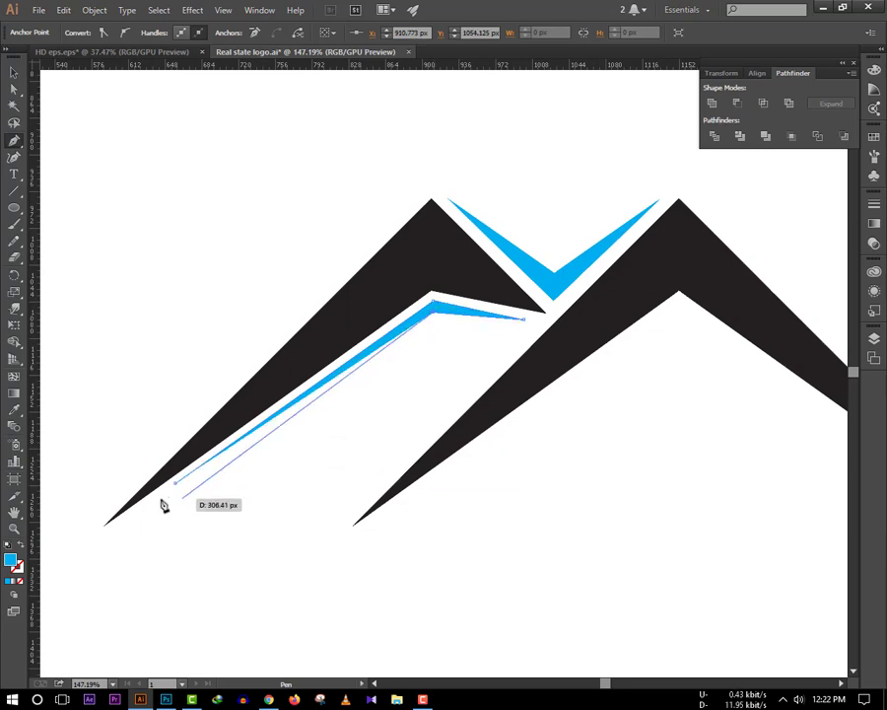
pyautogui.click(176, 482)
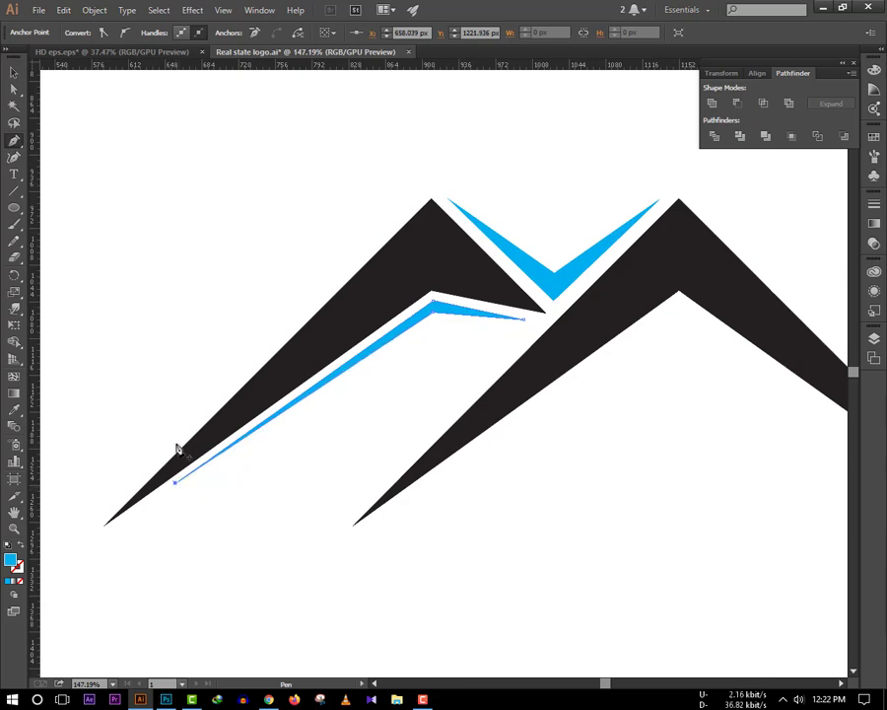
pyautogui.keyDown('ctrl'); pyautogui.click(202, 180); pyautogui.keyUp('ctrl')
pyautogui.scroll(-4, 202, 179)
pyautogui.scroll(4, 470, 456)
# Step: Trace a thin blue band under the right chevron from lower-left through the peak to lower-right
pyautogui.scroll(2, 589, 527)
pyautogui.moveTo(589, 528); pyautogui.dragTo(458, 439)
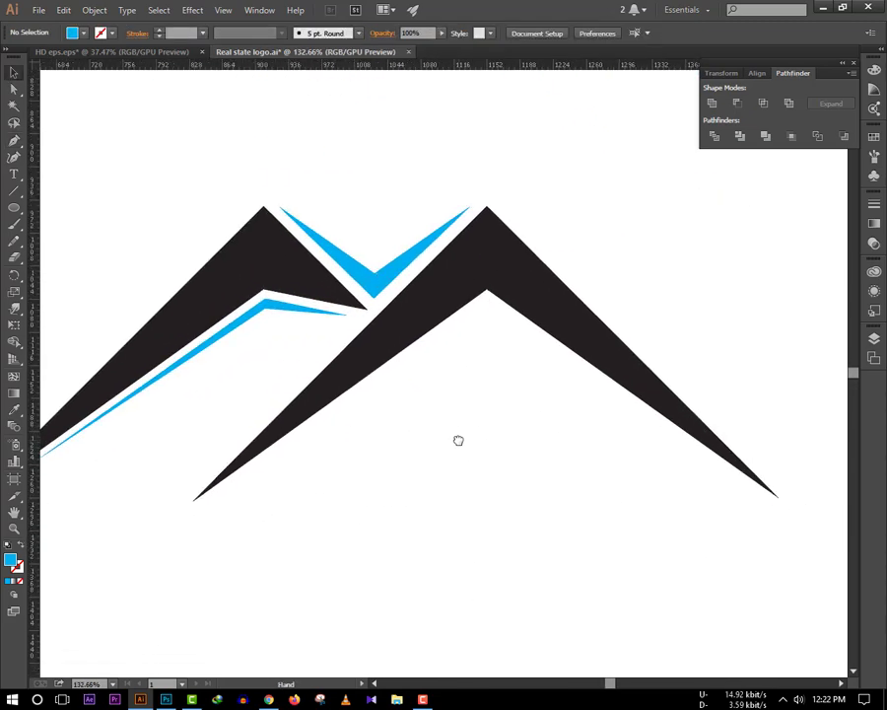
pyautogui.scroll(-1, 272, 506)
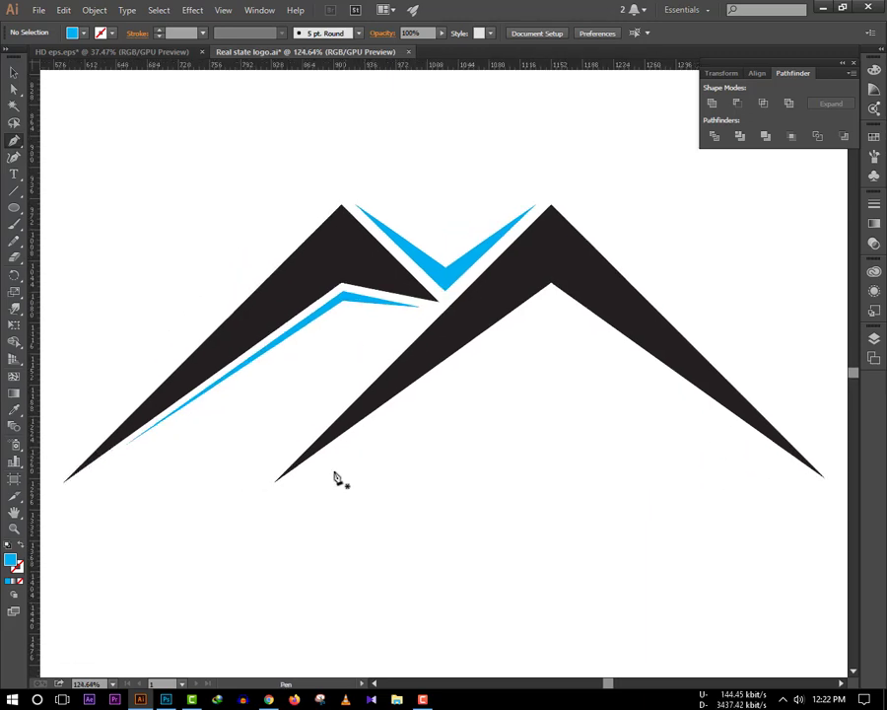
pyautogui.click(335, 445)
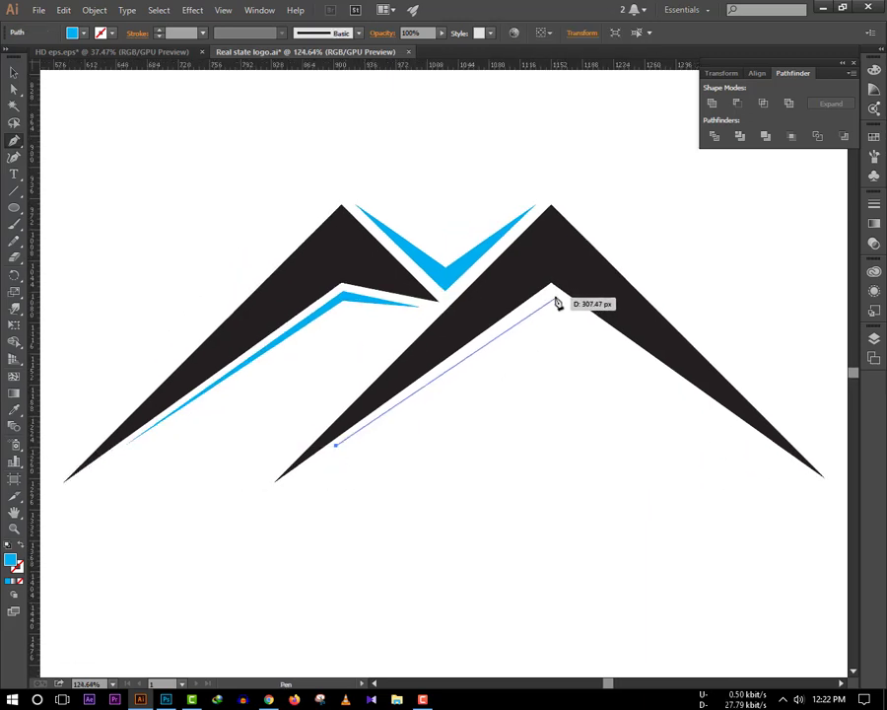
pyautogui.click(549, 294)
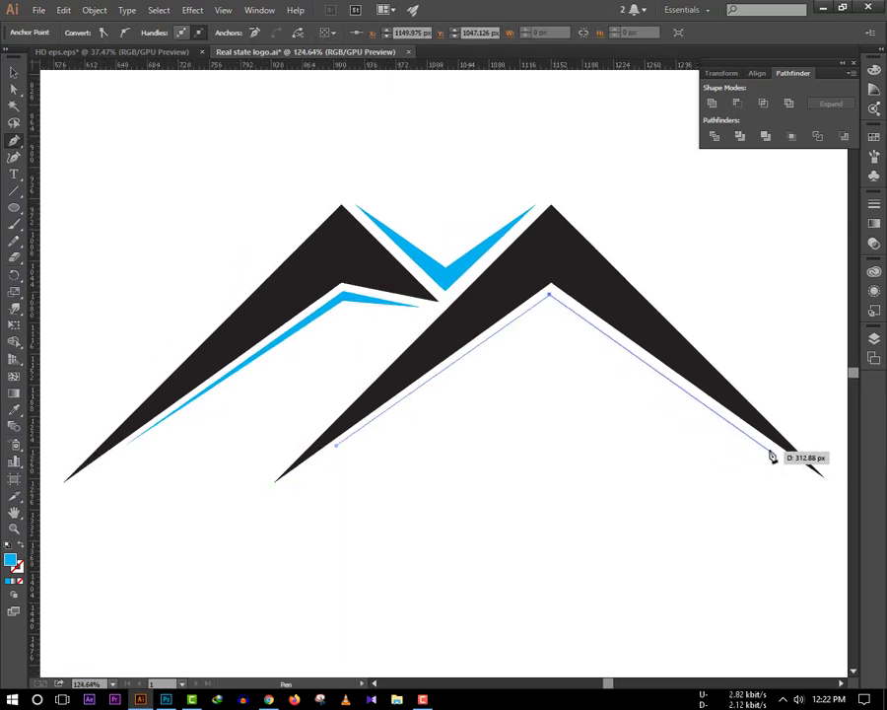
pyautogui.click(767, 447)
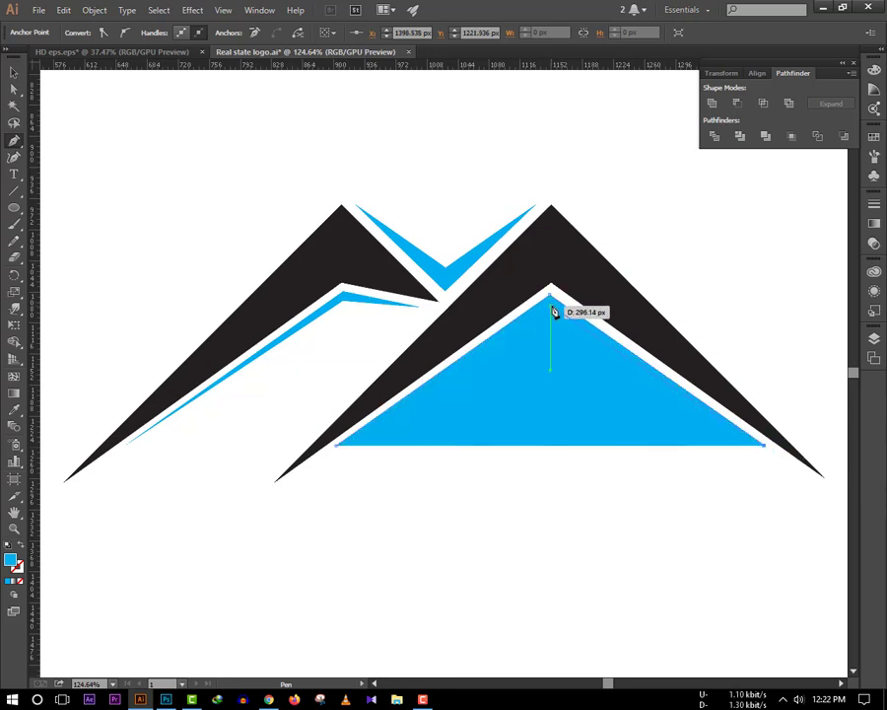
pyautogui.hotkey('ctrl', 'z')
pyautogui.hotkey('ctrl', 'z')
pyautogui.hotkey('ctrl', 'z')
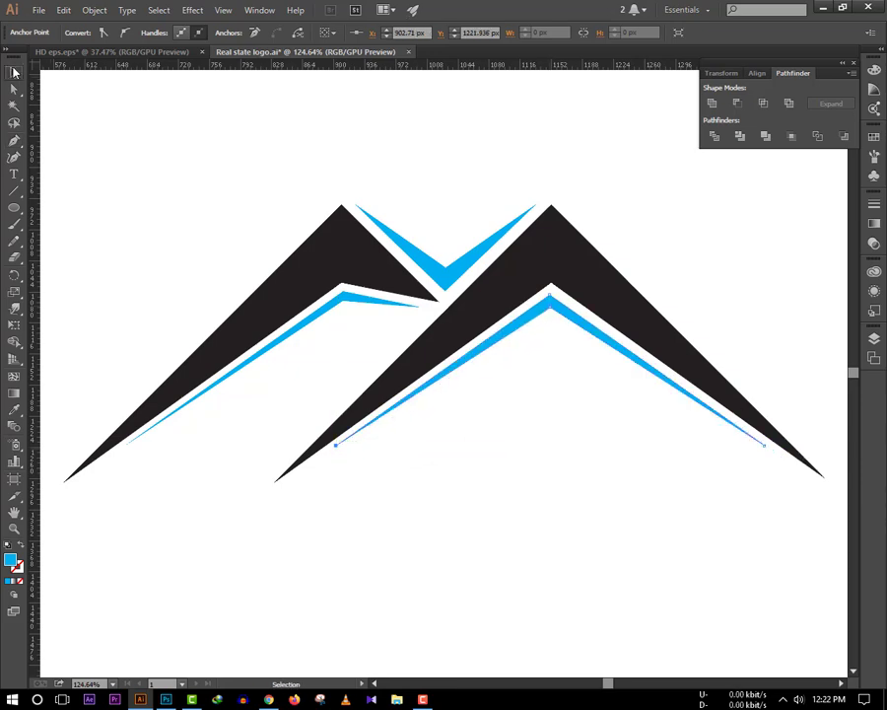
pyautogui.press('a')
pyautogui.scroll(3, 426, 443)
pyautogui.scroll(4, 406, 319)
# Step: Nudge the blue stripe's inner corner anchor into the roof notch, then zoom out to the whole logo
pyautogui.click(364, 350)
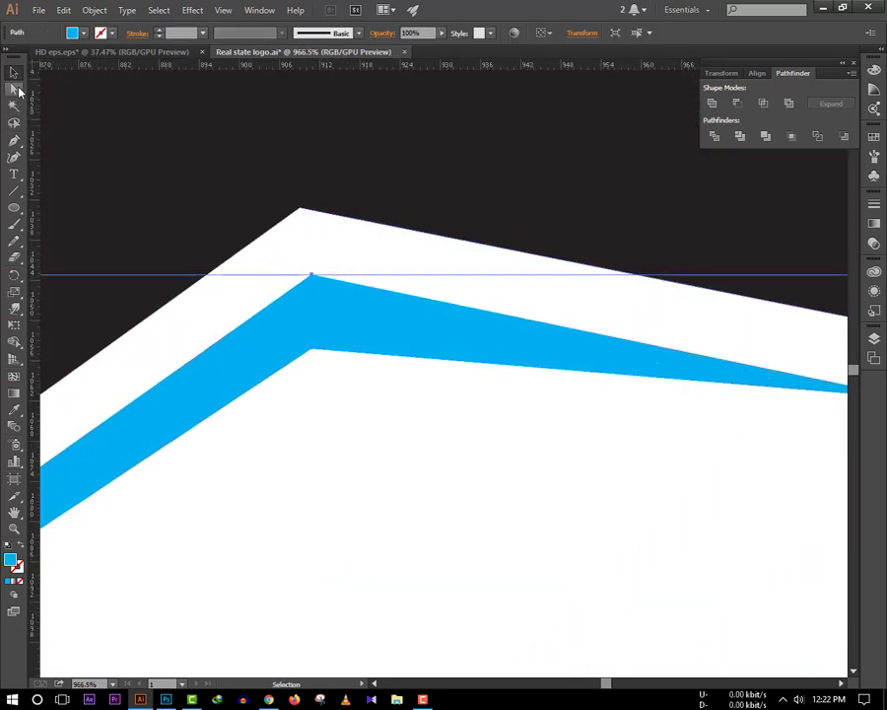
pyautogui.moveTo(308, 352); pyautogui.dragTo(317, 355)
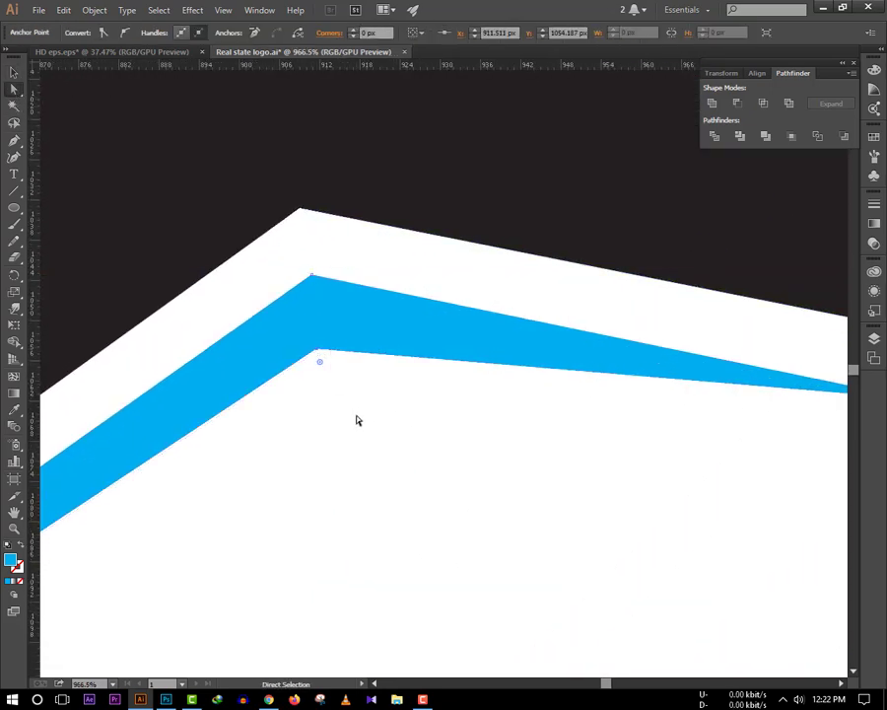
pyautogui.click(419, 461)
pyautogui.click(343, 368)
pyautogui.moveTo(315, 353); pyautogui.dragTo(322, 350)
pyautogui.hotkey('ctrl', '-')
pyautogui.hotkey('ctrl', '-')
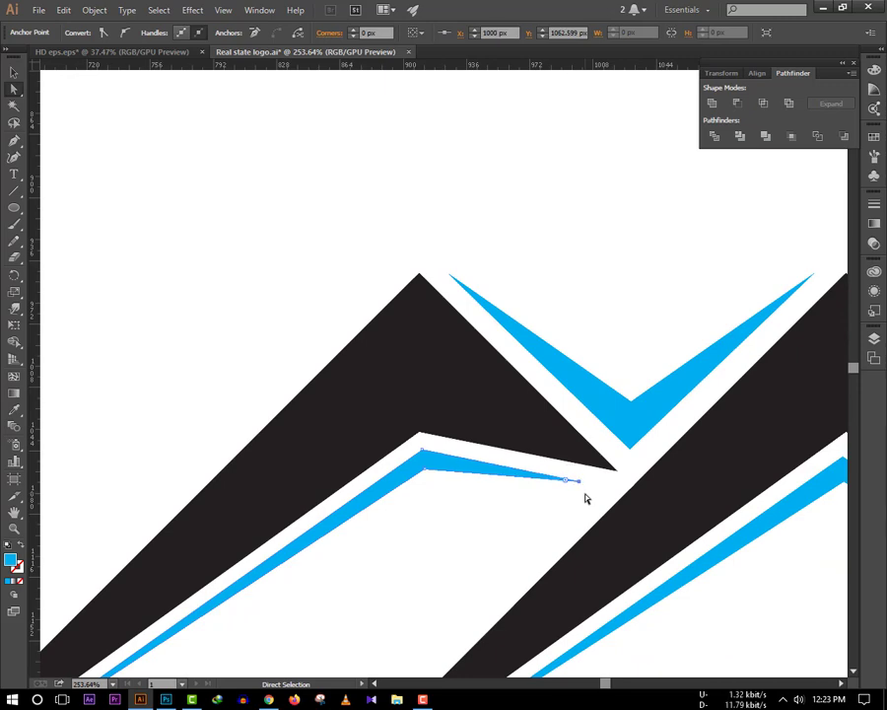
pyautogui.press('z')
pyautogui.keyDown('alt'); pyautogui.click(453, 583); pyautogui.keyUp('alt')
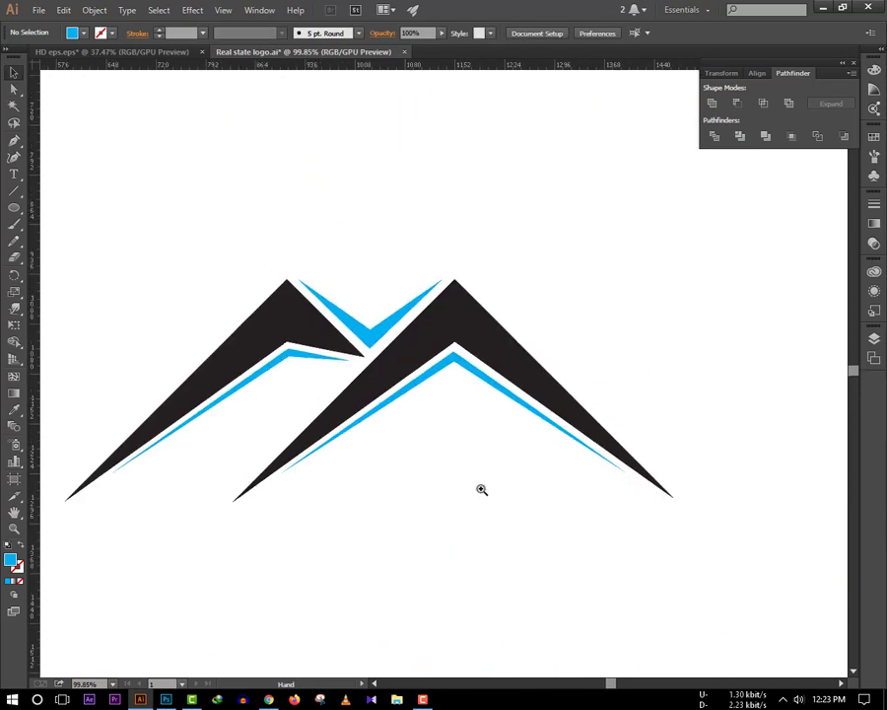
# Step: Draw a tall blue rectangle beside the roofs
pyautogui.press('v')
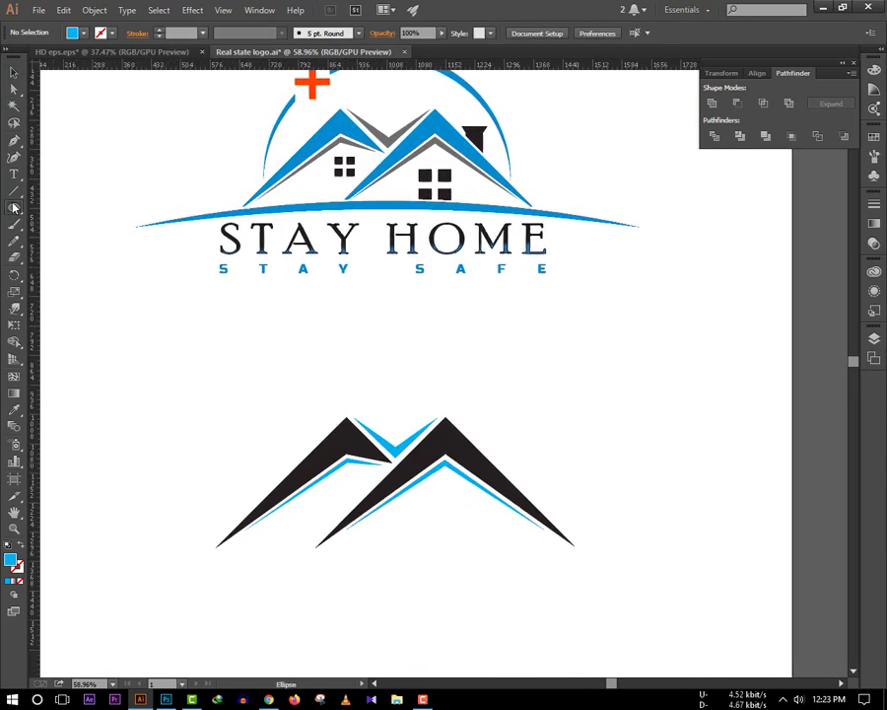
pyautogui.moveTo(13, 206); pyautogui.dragTo(19, 205)
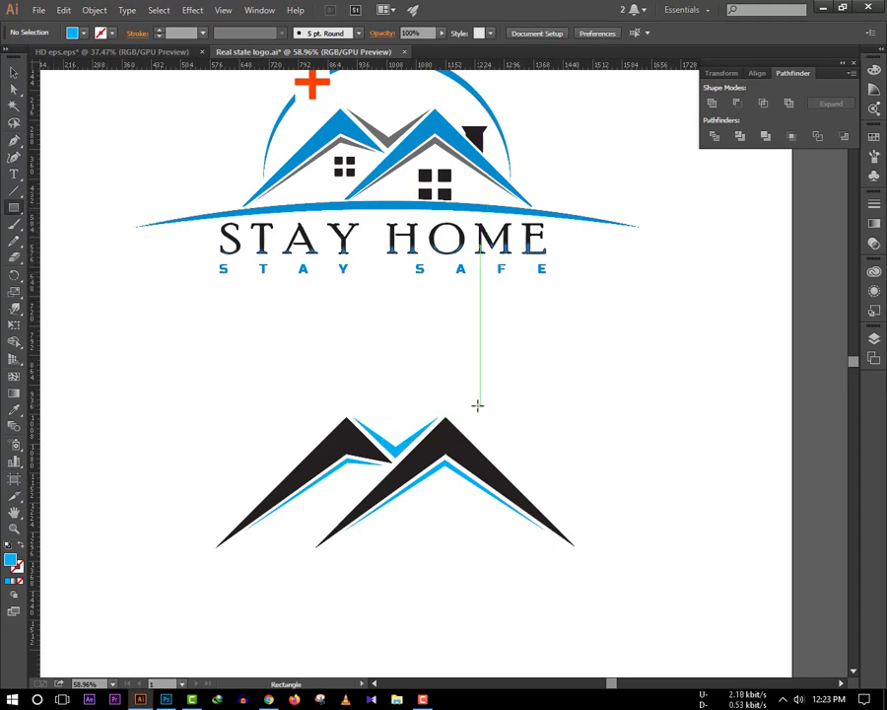
pyautogui.moveTo(600, 441); pyautogui.dragTo(624, 497)
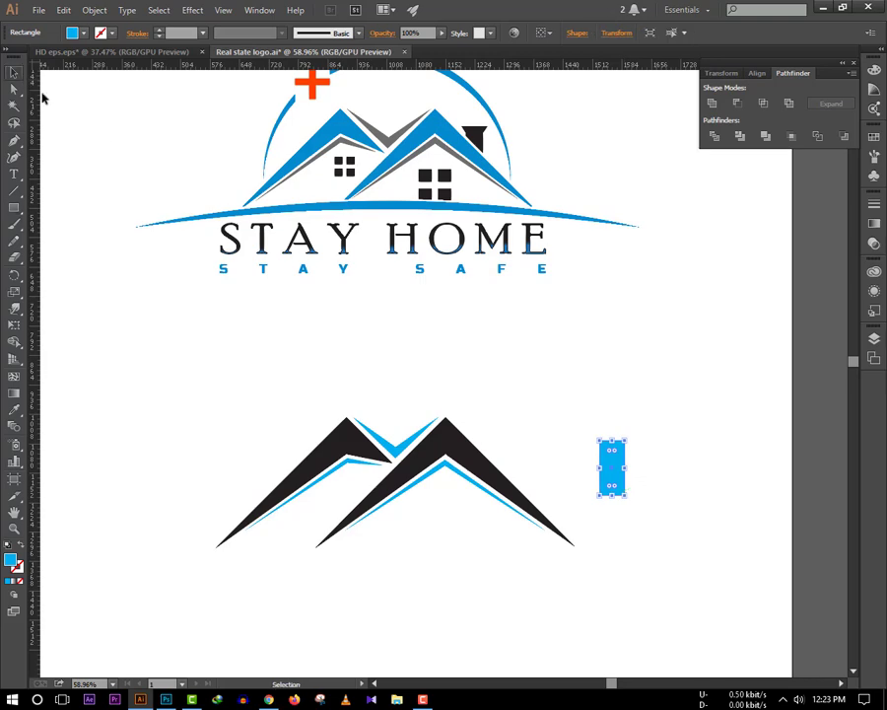
pyautogui.scroll(3, 622, 477)
pyautogui.scroll(3, 428, 446)
# Step: Draw a flared trapezoid cap on top of the rectangle with the Pen tool
pyautogui.press('p')
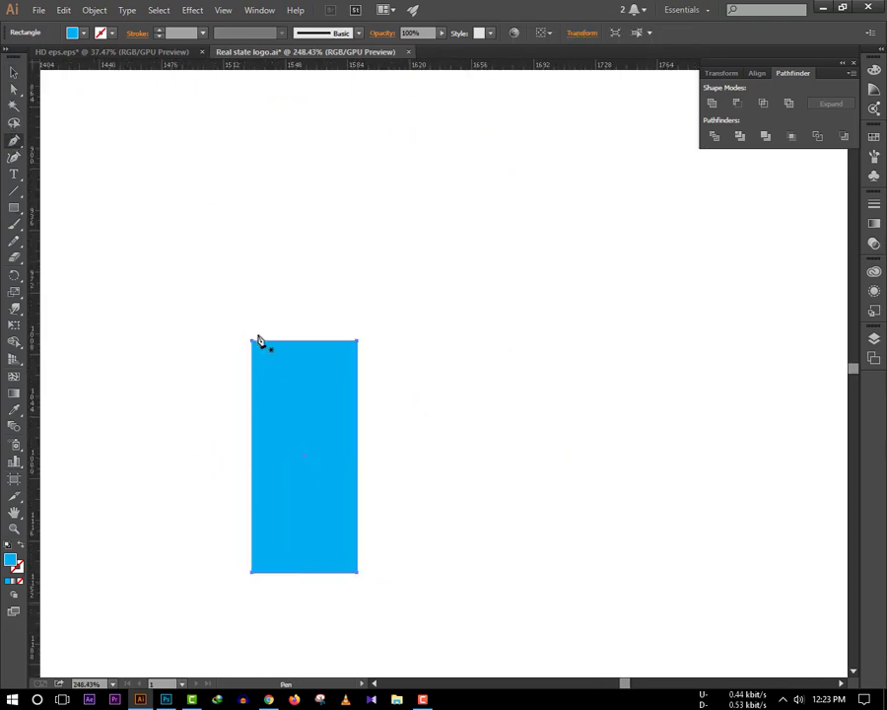
pyautogui.keyDown('ctrl'); pyautogui.click(228, 347); pyautogui.keyUp('ctrl')
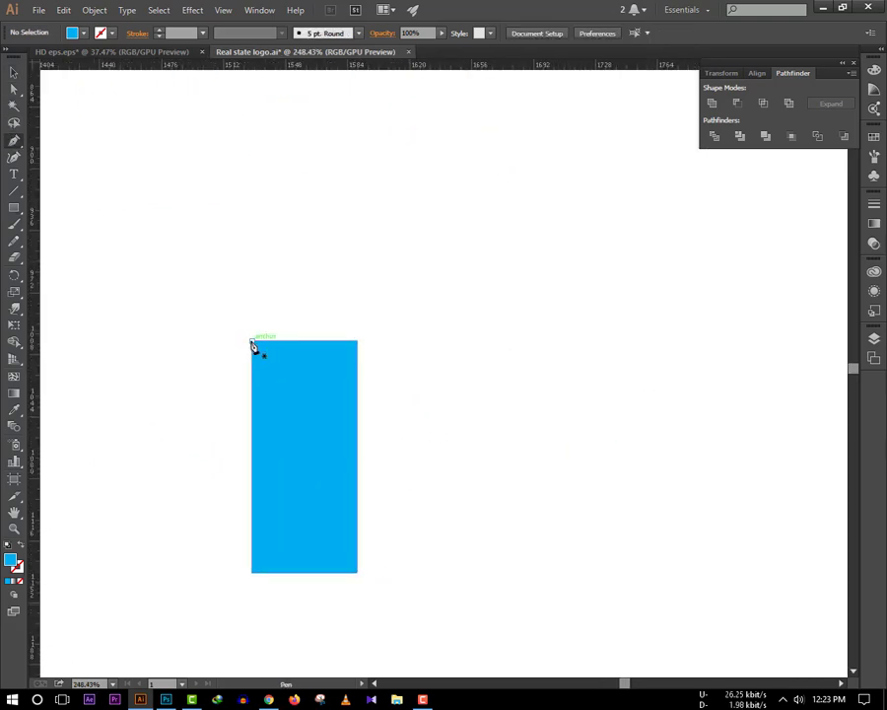
pyautogui.click(252, 341)
pyautogui.click(232, 311)
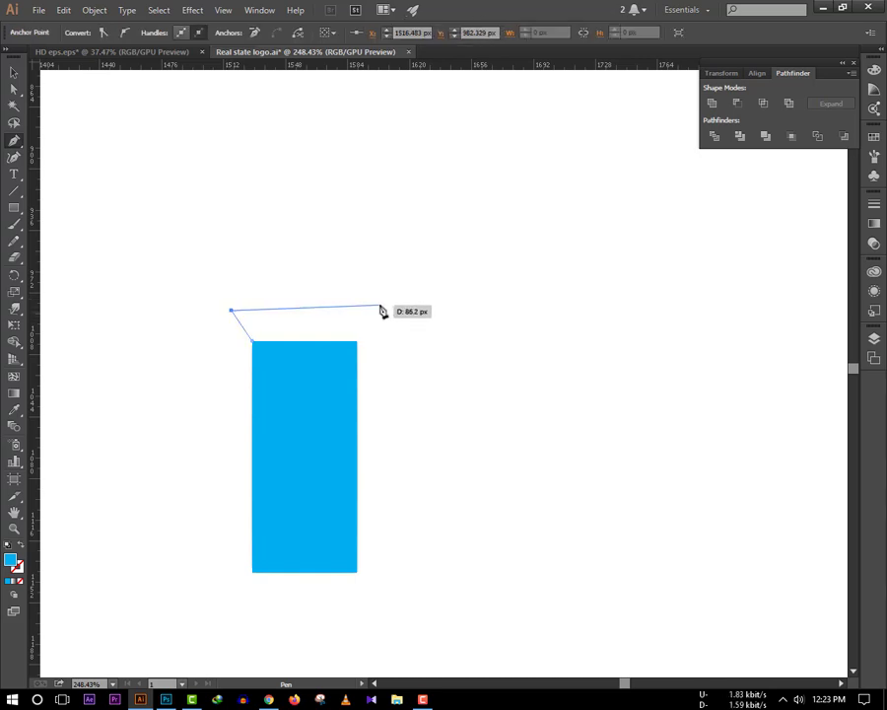
pyautogui.click(381, 311)
pyautogui.click(358, 343)
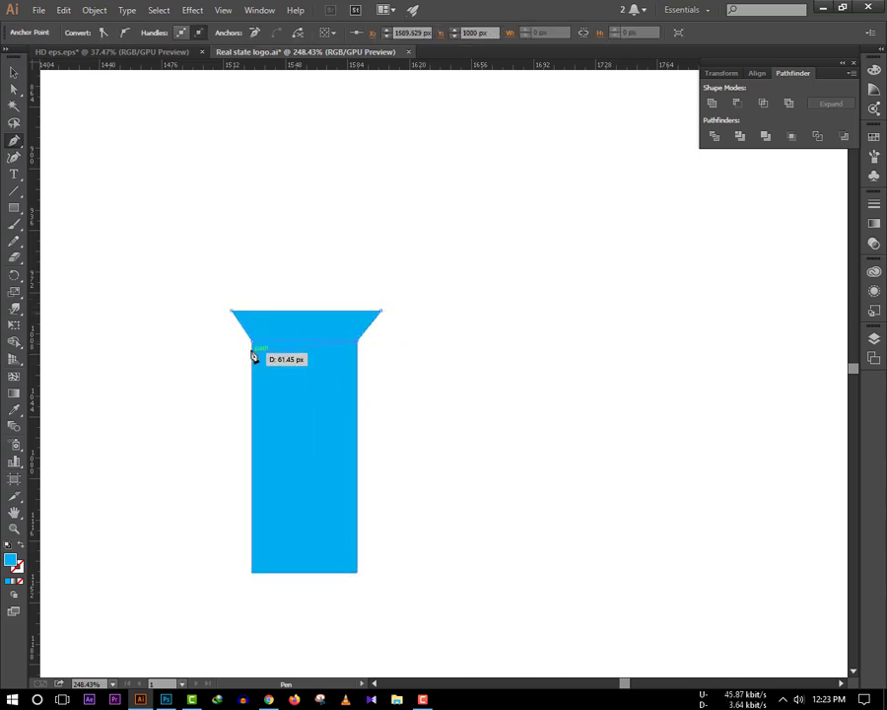
pyautogui.click(252, 341)
# Step: Unite the cap and rectangle into one chimney shape in Pathfinder
pyautogui.press('v')
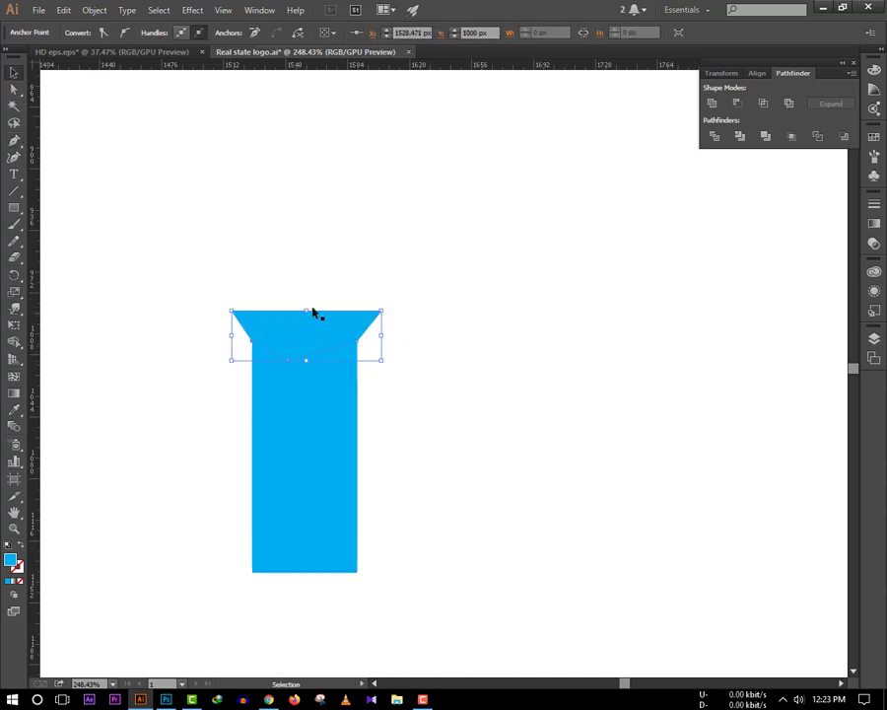
pyautogui.keyDown('shift'); pyautogui.click(306, 444); pyautogui.keyUp('shift')
pyautogui.click(712, 103)
pyautogui.click(558, 447)
pyautogui.scroll(-3, 399, 428)
# Step: Narrow the chimney and position it on the right roof
pyautogui.moveTo(399, 428); pyautogui.dragTo(622, 387)
pyautogui.click(634, 416)
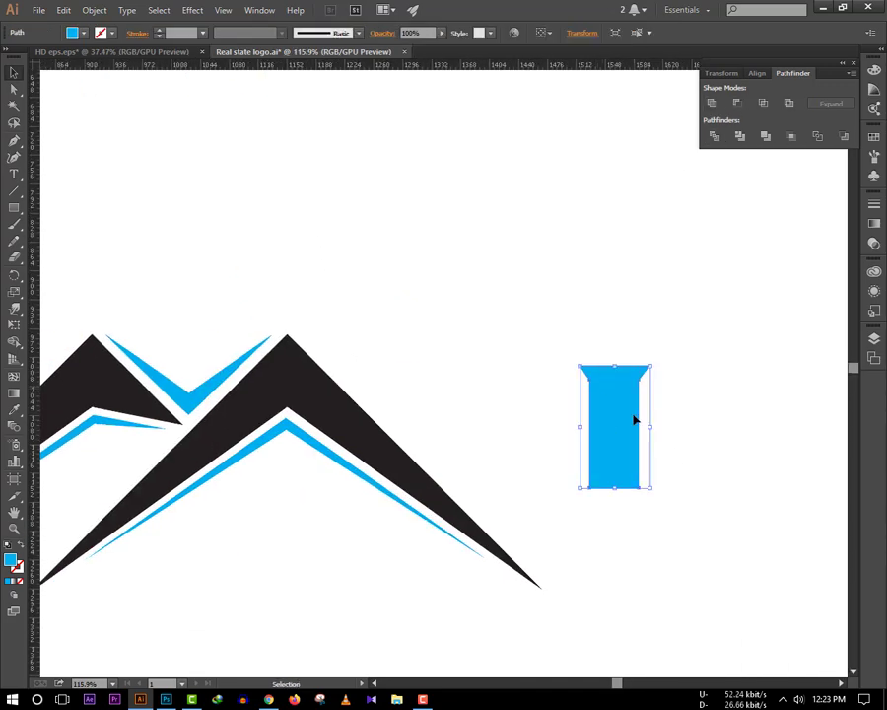
pyautogui.moveTo(647, 428)
pyautogui.mouseDown()
pyautogui.moveTo(637, 420)
pyautogui.moveTo(391, 424)
pyautogui.mouseUp()
pyautogui.scroll(-3, 391, 424)
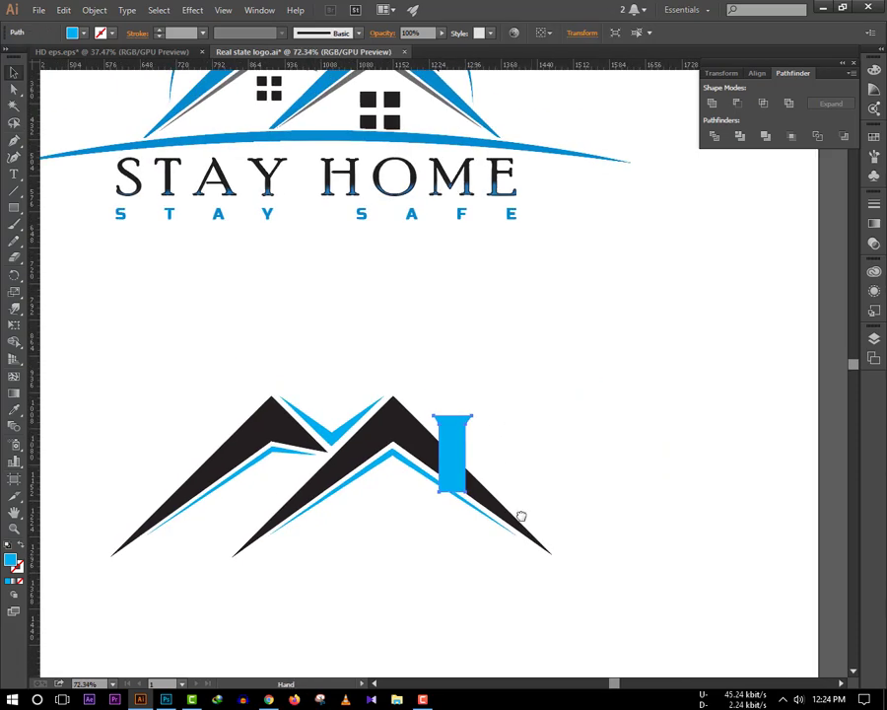
pyautogui.scroll(2, 519, 517)
pyautogui.moveTo(430, 537); pyautogui.dragTo(430, 529)
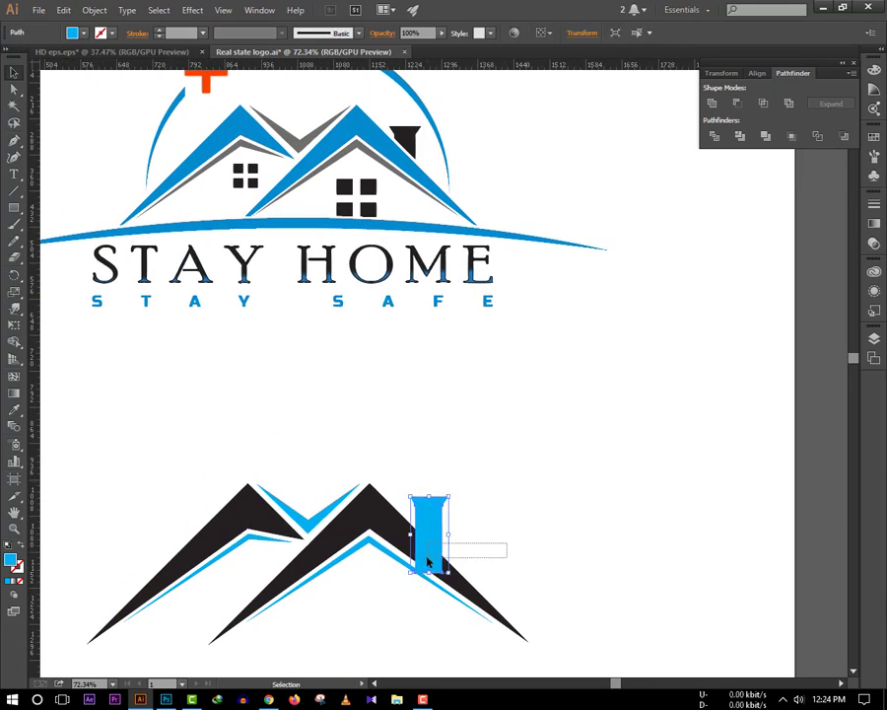
# Step: Apply a 12 px Offset Path to the chimney and right roof
pyautogui.keyDown('shift'); pyautogui.click(384, 523); pyautogui.keyUp('shift')
pyautogui.click(13, 343)
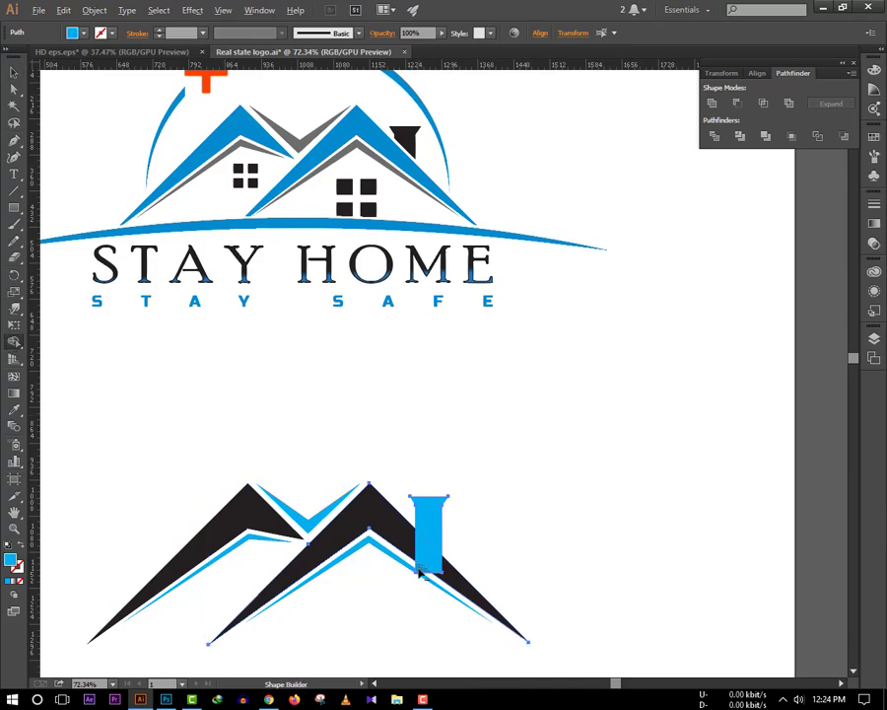
pyautogui.press('v')
pyautogui.click(94, 10)
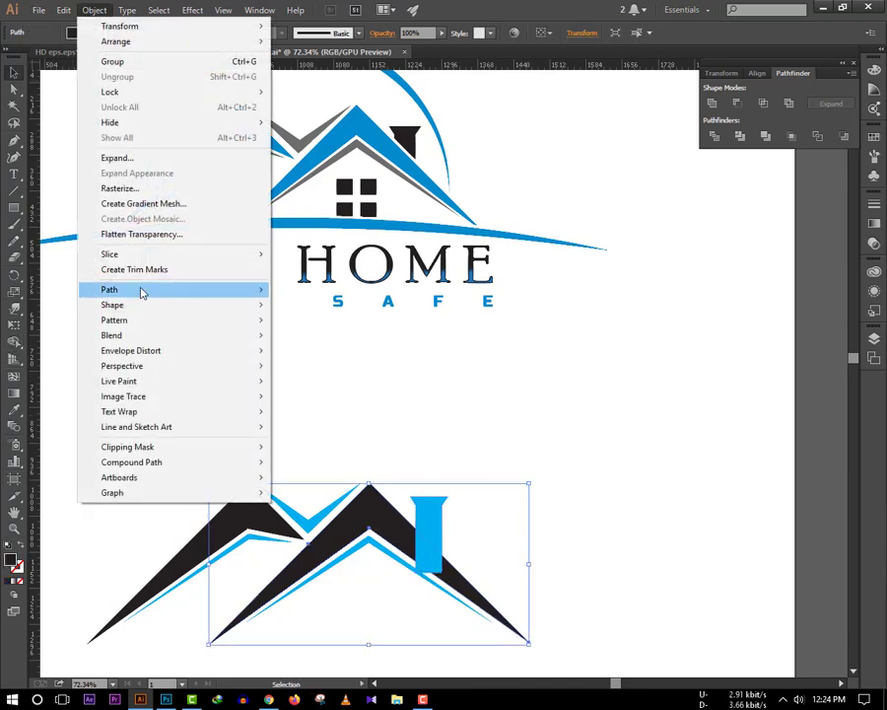
pyautogui.click(313, 338)
pyautogui.click(602, 640)
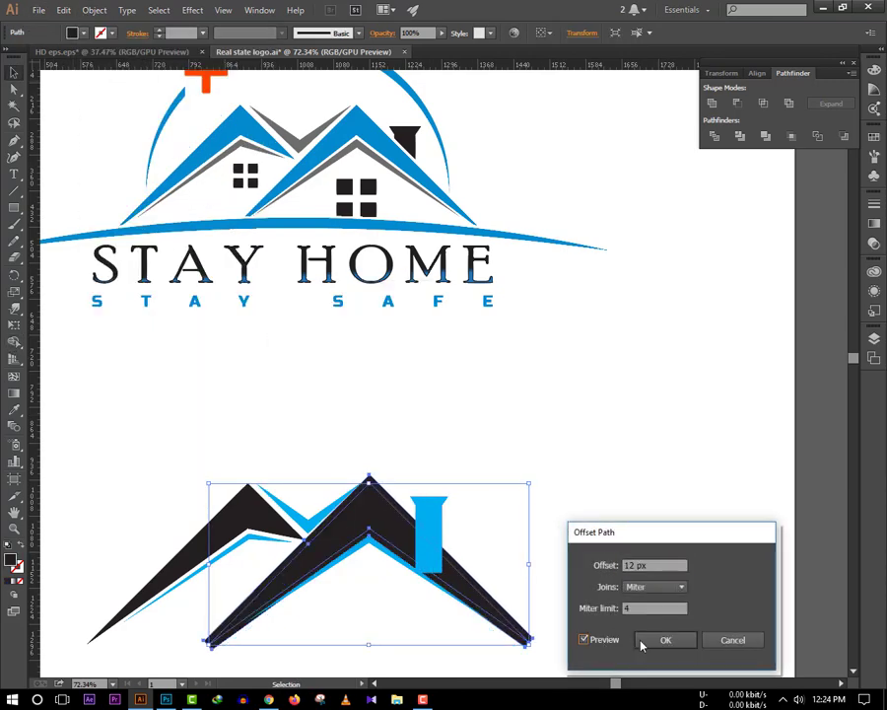
pyautogui.click(661, 640)
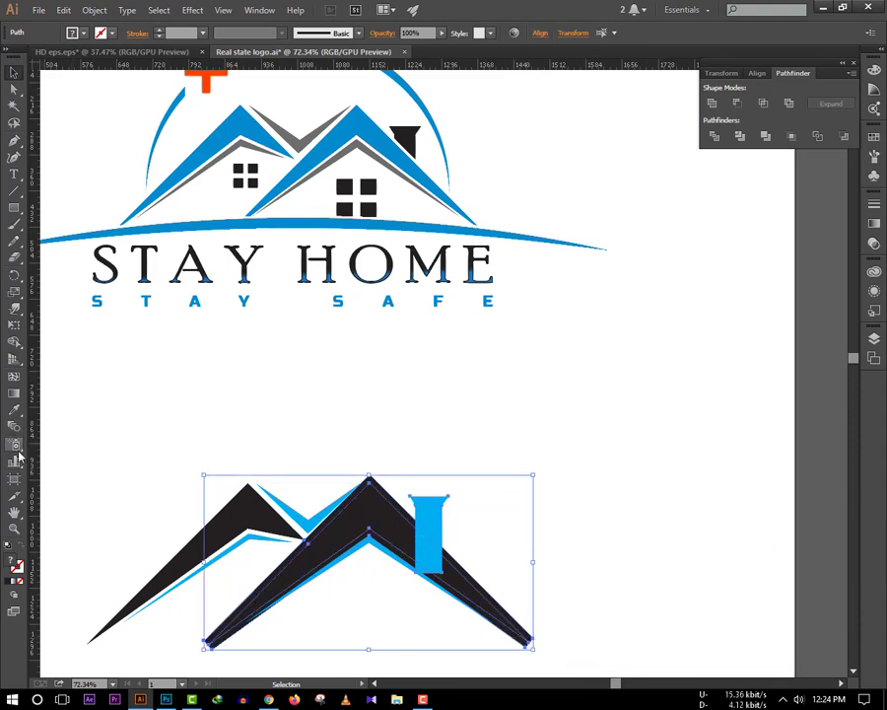
# Step: Trim the chimney's overlap with the roof using Shape Builder, undoing a stray move
pyautogui.click(14, 342)
pyautogui.moveTo(429, 538); pyautogui.dragTo(430, 574)
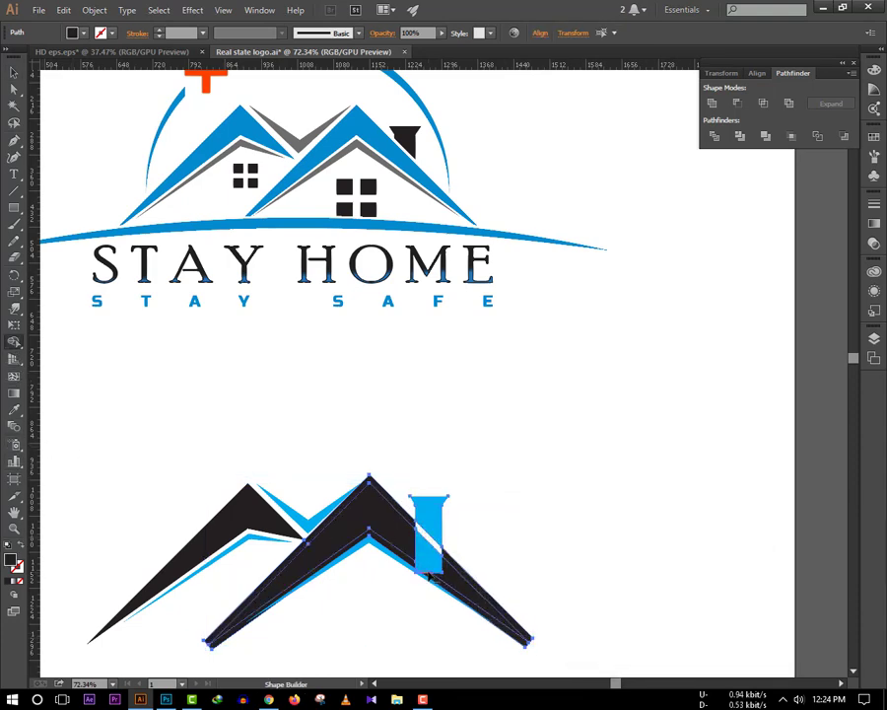
pyautogui.rightClick(477, 372)
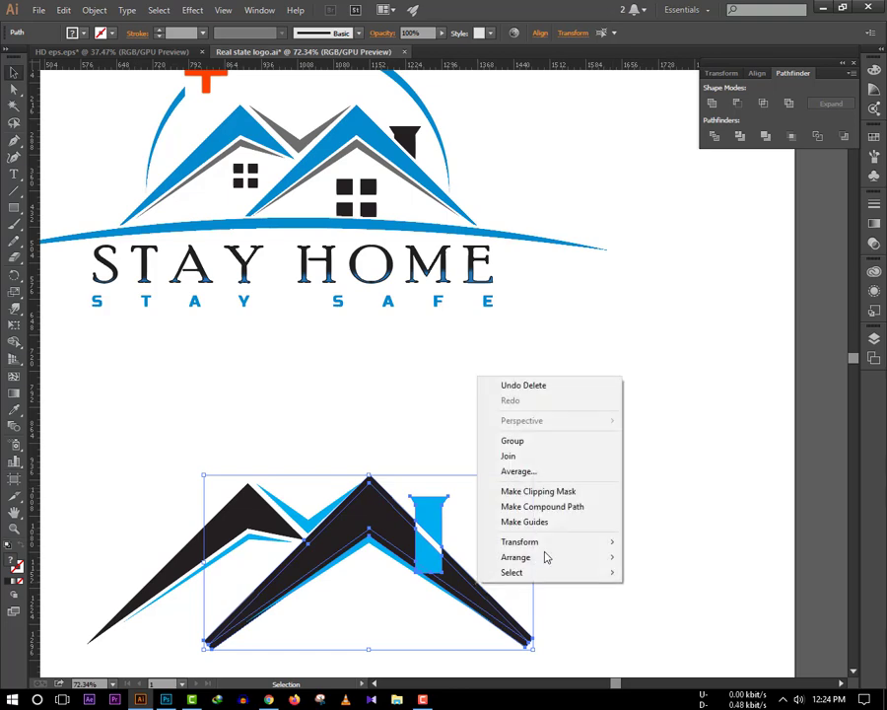
pyautogui.moveTo(494, 595); pyautogui.dragTo(609, 596)
pyautogui.hotkey('ctrl', 'z')
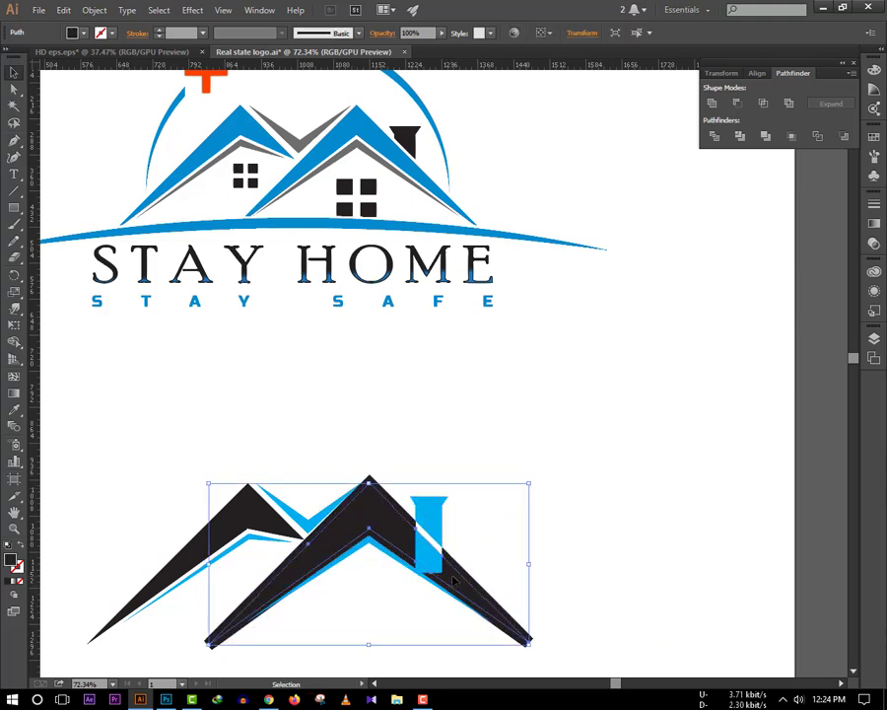
pyautogui.rightClick(459, 352)
pyautogui.hotkey('ctrl', 'z')
pyautogui.hotkey('ctrl', 'z')
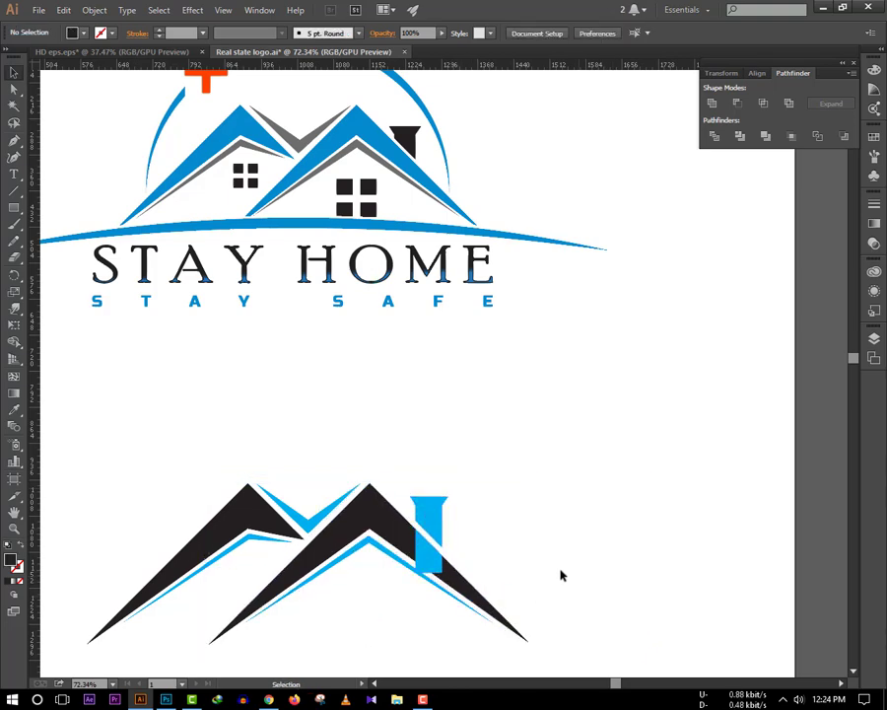
pyautogui.hotkey('ctrl', 'z')
pyautogui.keyDown('alt'); pyautogui.scroll(-1, 479, 501); pyautogui.keyUp('alt')
# Step: Draw a blue square with a vertical and a horizontal bar crossing it
pyautogui.moveTo(480, 501); pyautogui.dragTo(509, 447)
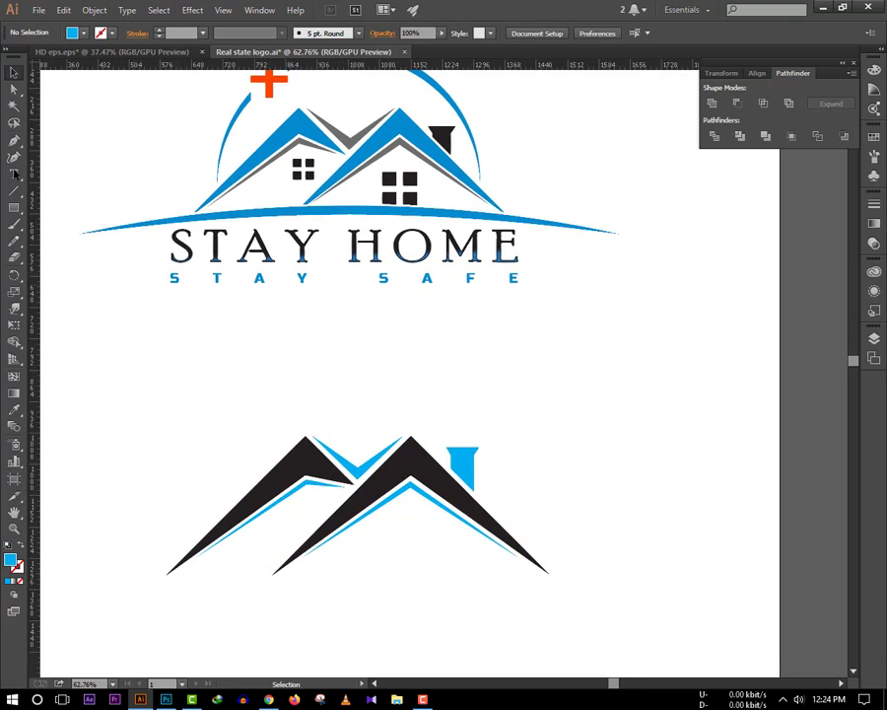
pyautogui.press('m')
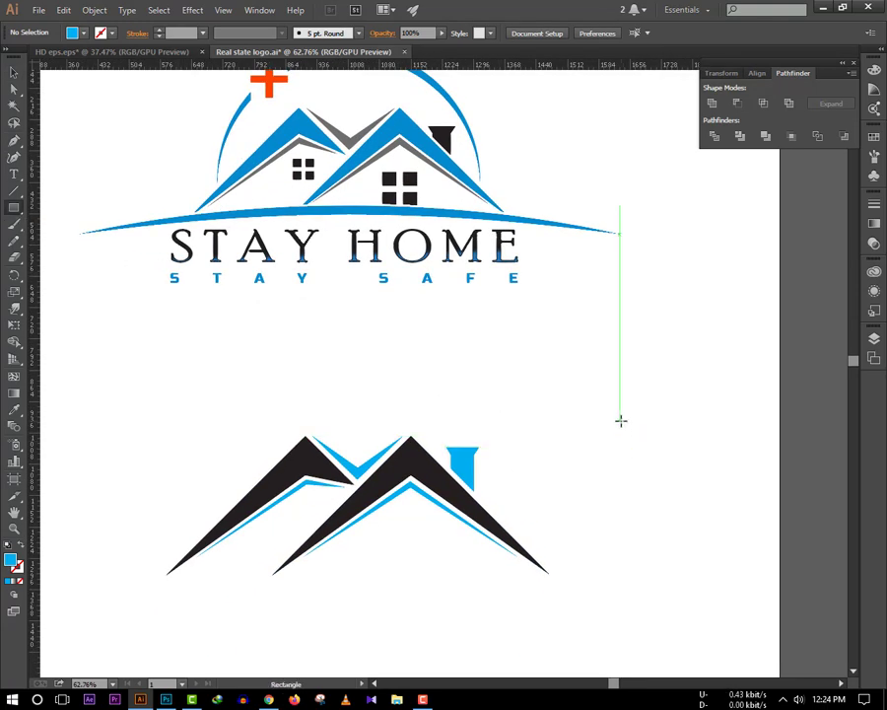
pyautogui.moveTo(620, 421); pyautogui.dragTo(722, 522)
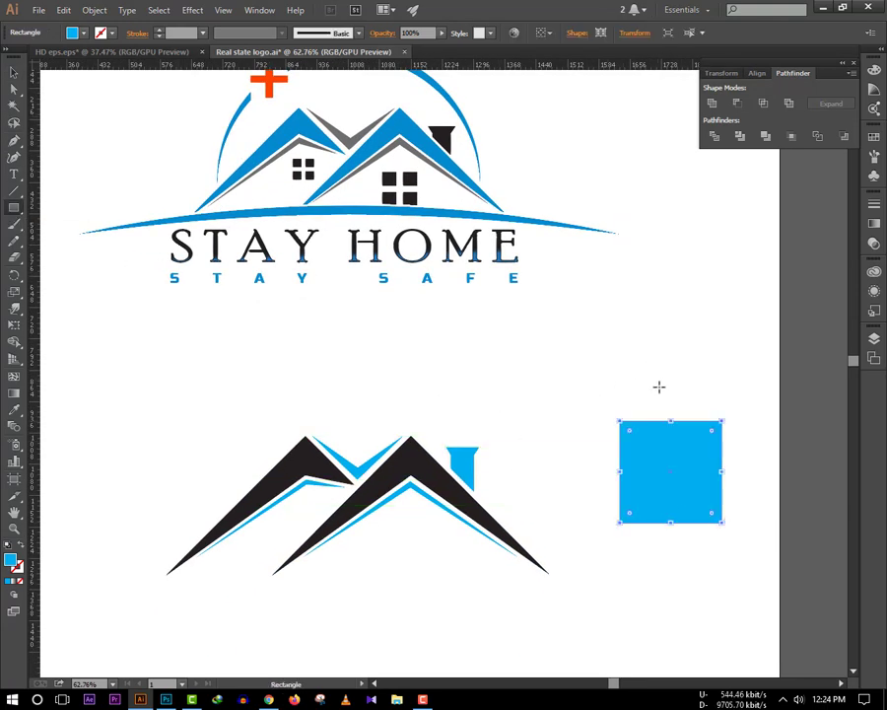
pyautogui.moveTo(659, 387); pyautogui.dragTo(675, 564)
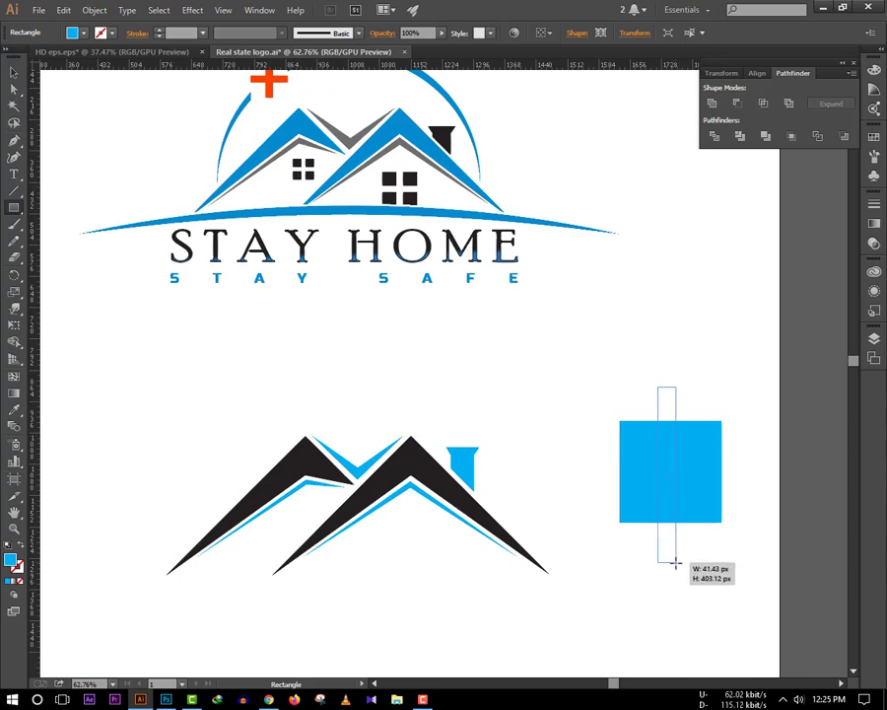
pyautogui.press('v')
pyautogui.moveTo(678, 566); pyautogui.dragTo(755, 460)
pyautogui.hotkey('ctrl', 'z')
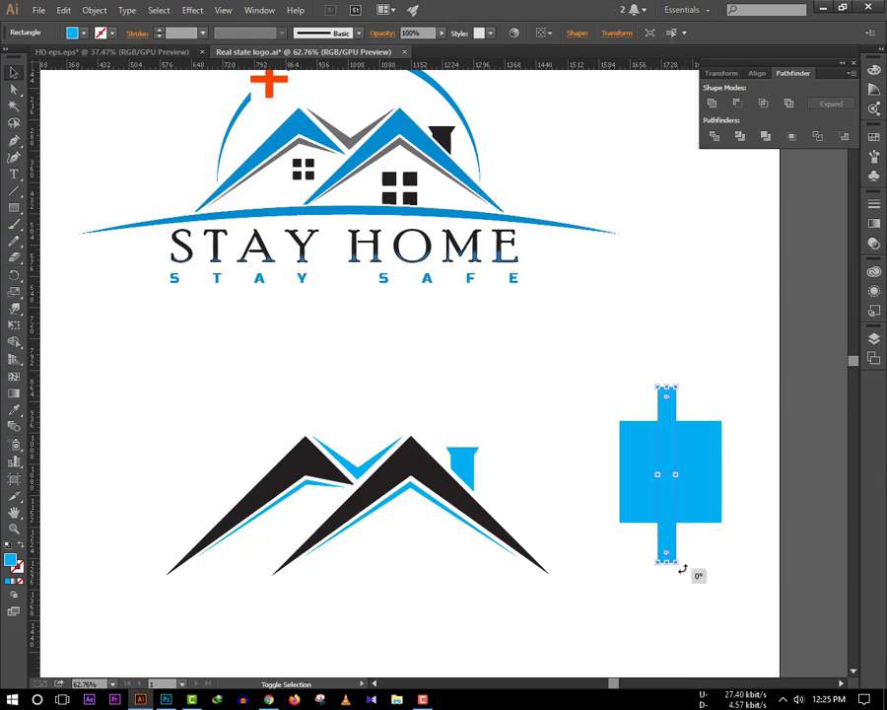
pyautogui.moveTo(668, 533)
pyautogui.mouseDown()
pyautogui.moveTo(709, 572)
pyautogui.moveTo(797, 477)
pyautogui.mouseUp()
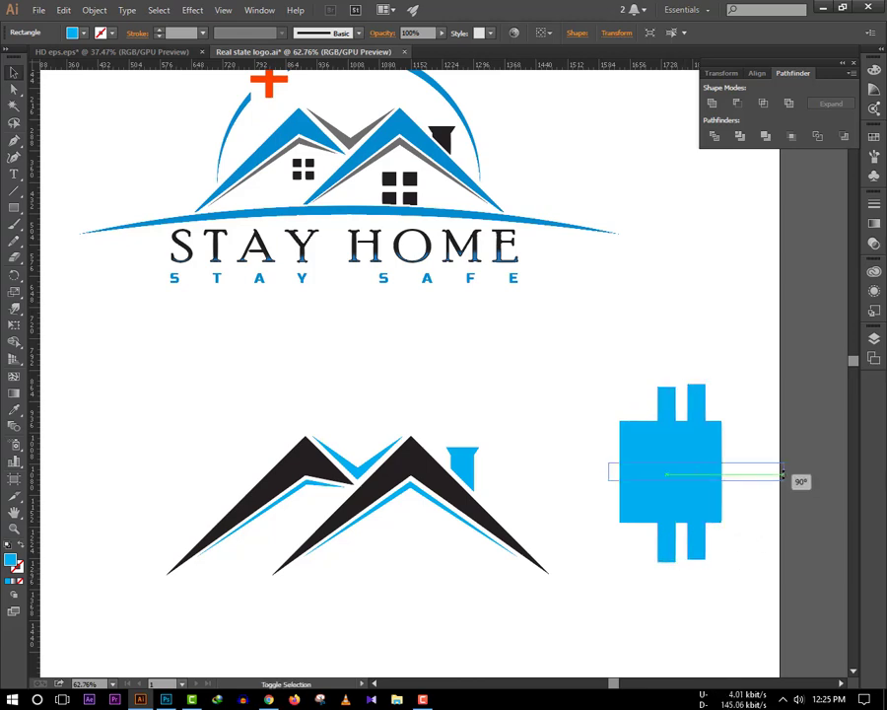
pyautogui.moveTo(744, 471); pyautogui.dragTo(707, 467)
# Step: Centre the square and bars, then cut the cross out to form a four-pane window
pyautogui.moveTo(608, 343); pyautogui.dragTo(769, 582)
pyautogui.click(761, 73)
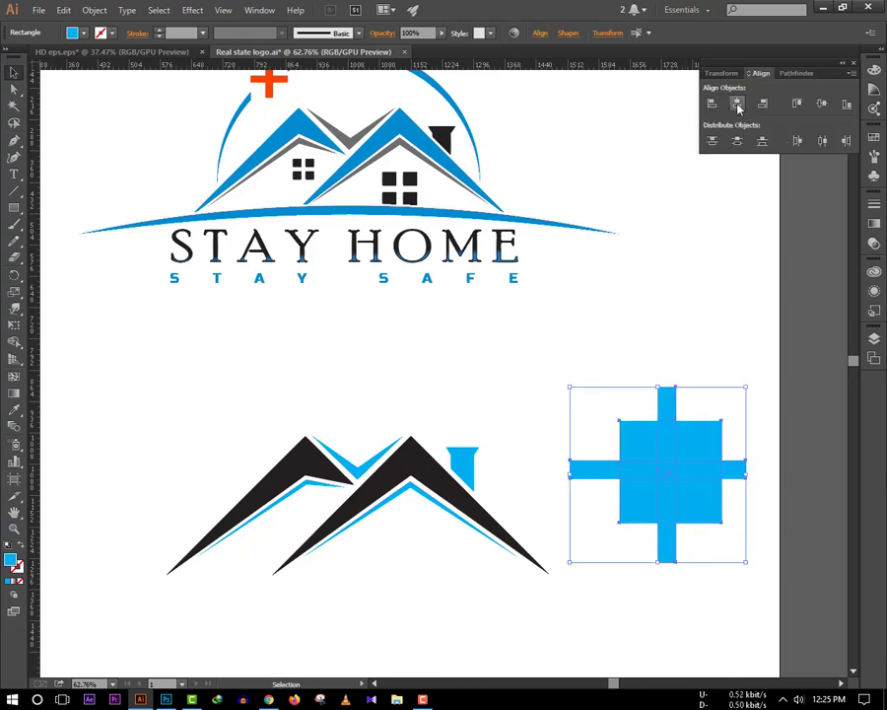
pyautogui.click(737, 102)
pyautogui.click(821, 103)
pyautogui.click(795, 73)
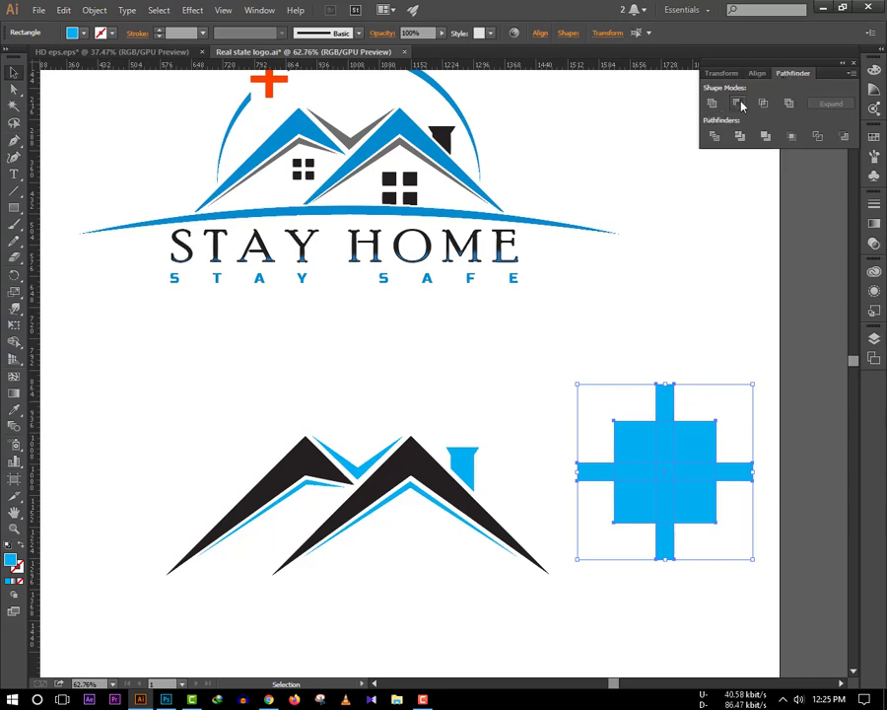
pyautogui.click(740, 102)
pyautogui.click(710, 515)
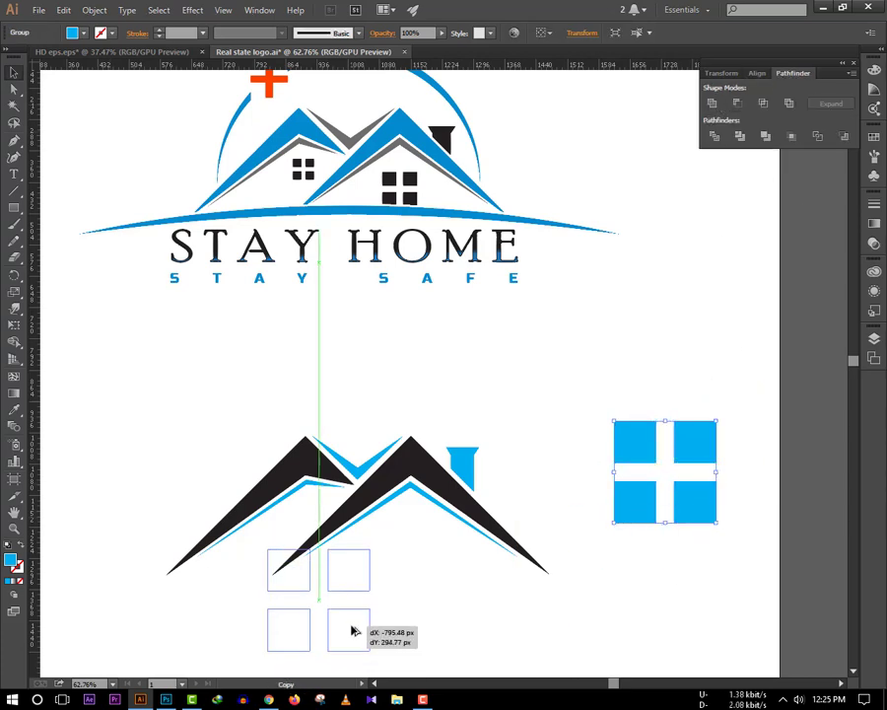
# Step: Place a smaller copy of the window under the left roof
pyautogui.moveTo(691, 496)
pyautogui.mouseDown()
pyautogui.moveTo(343, 627)
pyautogui.moveTo(329, 514)
pyautogui.moveTo(323, 531)
pyautogui.mouseUp()
pyautogui.keyDown('alt'); pyautogui.scroll(3, 313, 503); pyautogui.keyUp('alt')
pyautogui.click(453, 648)
pyautogui.keyDown('alt'); pyautogui.scroll(-3, 453, 648); pyautogui.keyUp('alt')
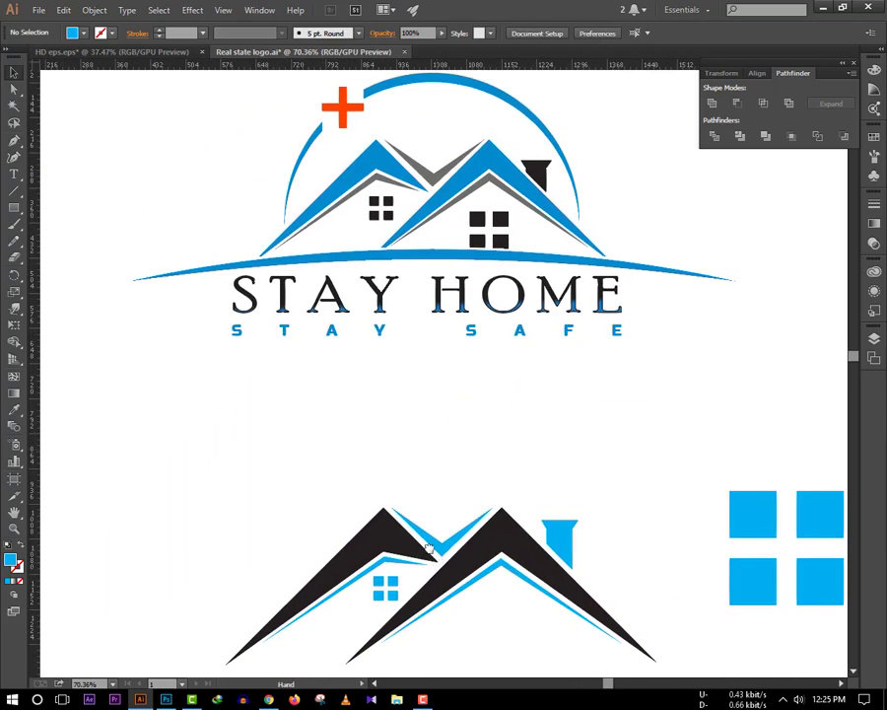
pyautogui.scroll(-2, 473, 592)
# Step: Shrink the large window and move it into the right house
pyautogui.click(755, 481)
pyautogui.moveTo(764, 491)
pyautogui.mouseDown()
pyautogui.moveTo(721, 447)
pyautogui.moveTo(468, 557)
pyautogui.moveTo(451, 544)
pyautogui.moveTo(434, 495)
pyautogui.mouseUp()
pyautogui.click(605, 476)
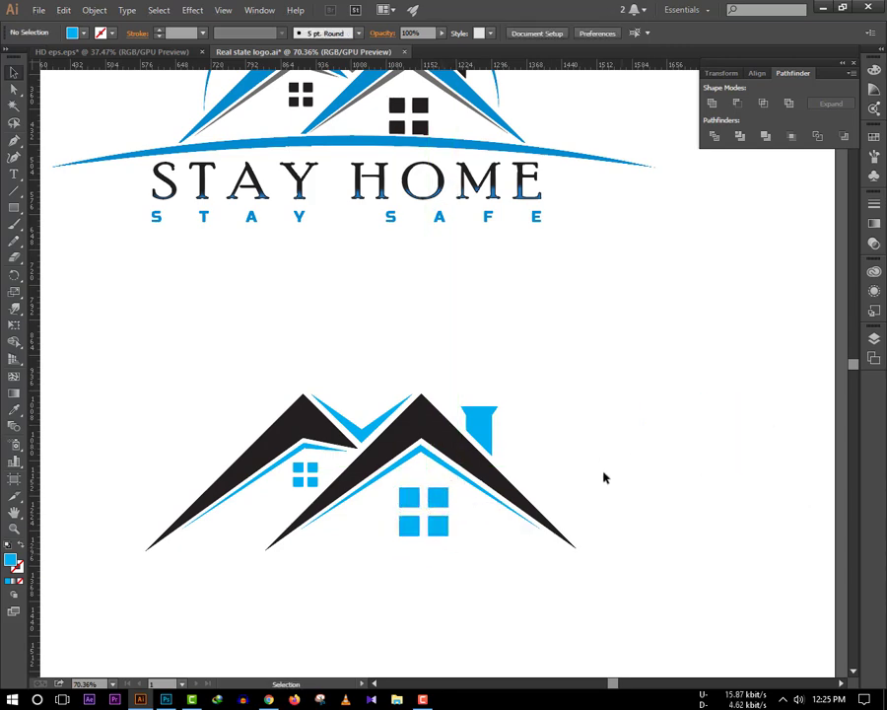
pyautogui.keyDown('alt'); pyautogui.scroll(-2, 578, 533); pyautogui.keyUp('alt')
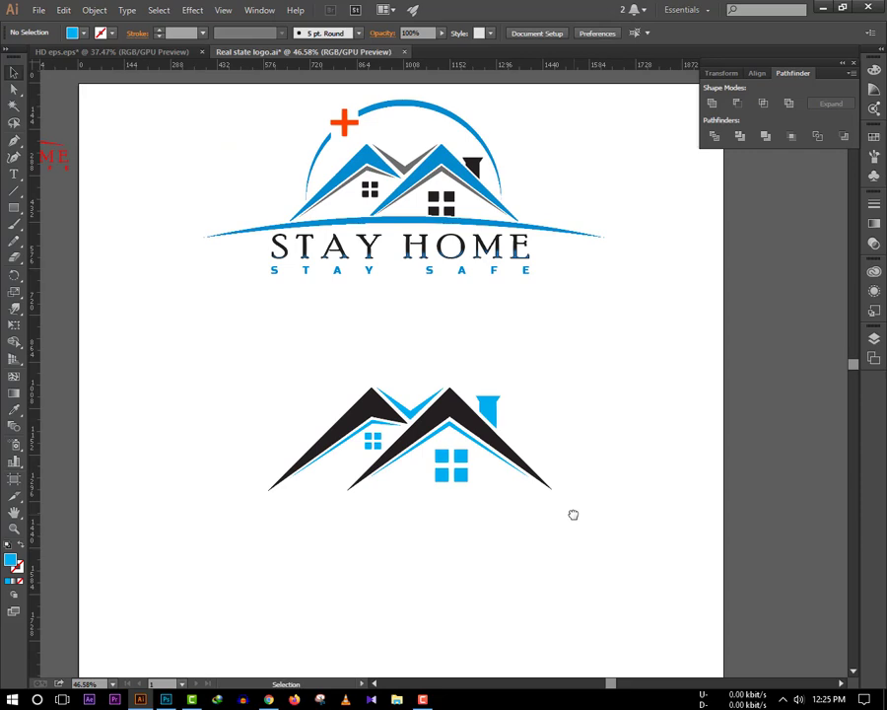
pyautogui.keyDown('alt'); pyautogui.scroll(-1, 522, 444); pyautogui.keyUp('alt')
# Step: Ungroup the red logo on the pasteboard
pyautogui.click(75, 197)
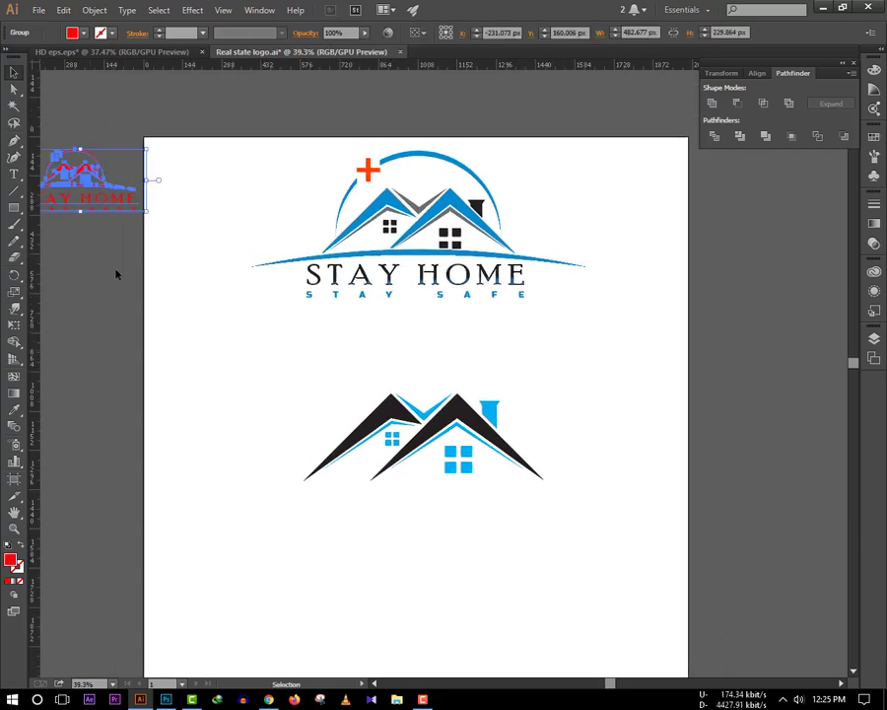
pyautogui.click(108, 236)
pyautogui.rightClick(96, 203)
pyautogui.click(82, 197)
pyautogui.rightClick(83, 196)
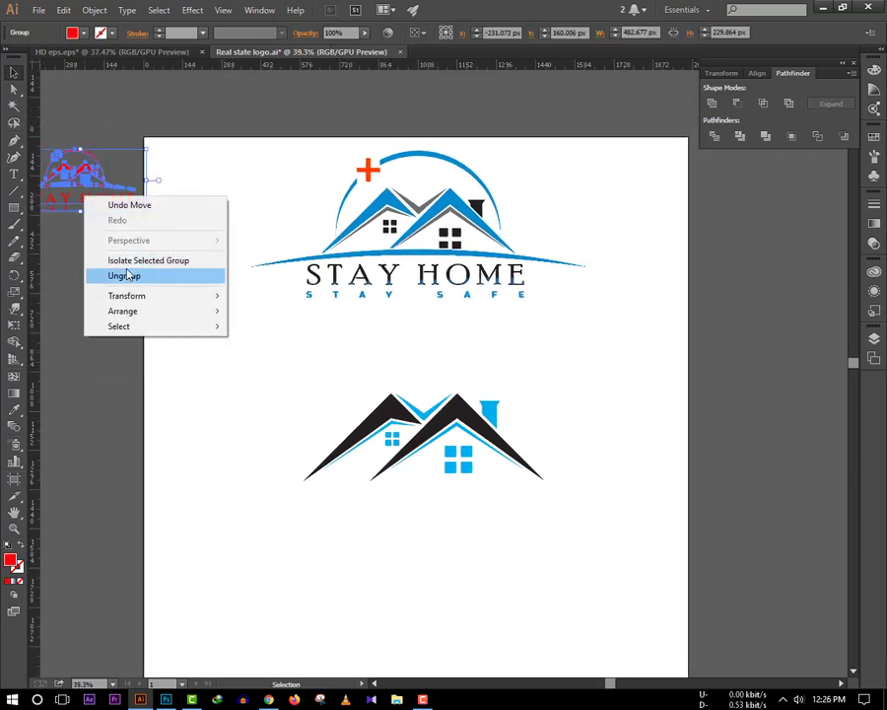
pyautogui.click(124, 274)
# Step: Move the red STAY HOME / STAY SAFE text below the second logo, scaled and centred
pyautogui.click(98, 199)
pyautogui.moveTo(98, 198); pyautogui.dragTo(434, 533)
pyautogui.keyDown('alt'); pyautogui.scroll(2, 493, 508); pyautogui.keyUp('alt')
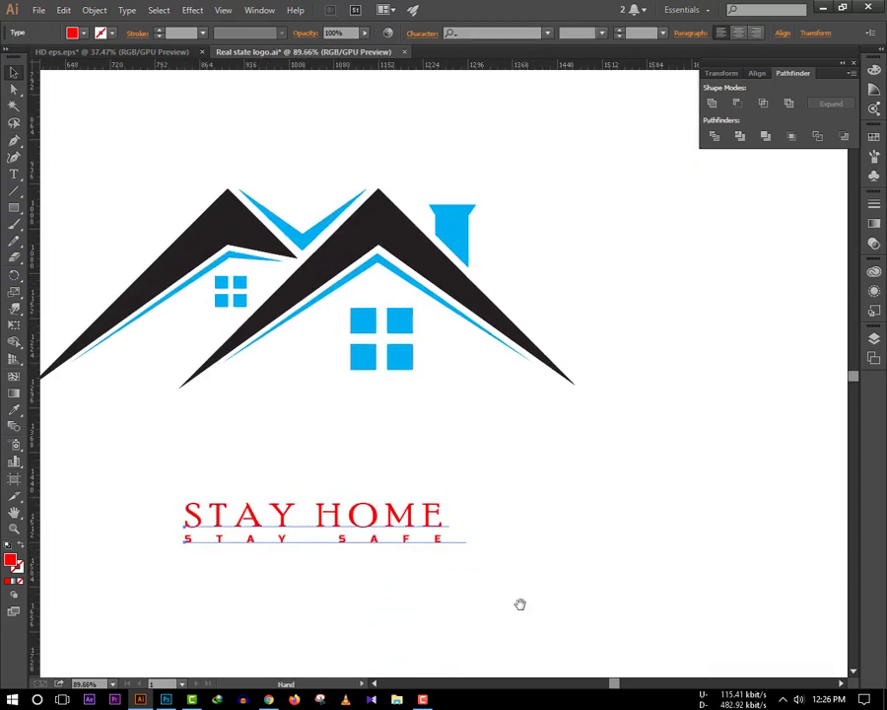
pyautogui.moveTo(498, 577)
pyautogui.mouseDown()
pyautogui.moveTo(680, 613)
pyautogui.moveTo(663, 585)
pyautogui.mouseUp()
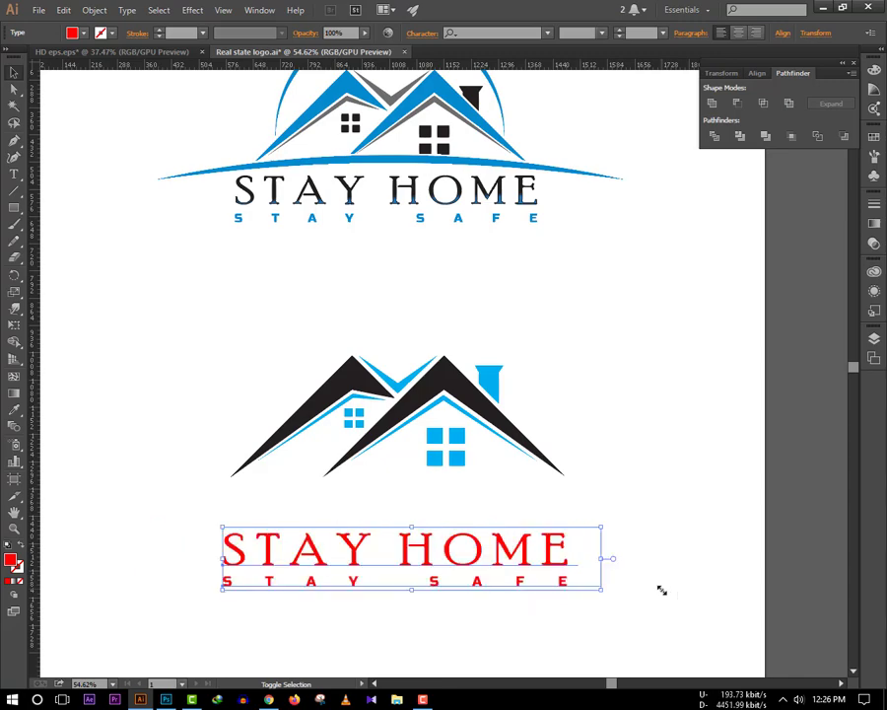
pyautogui.moveTo(552, 552); pyautogui.dragTo(510, 546)
pyautogui.keyDown('alt'); pyautogui.scroll(-2, 663, 458); pyautogui.keyUp('alt')
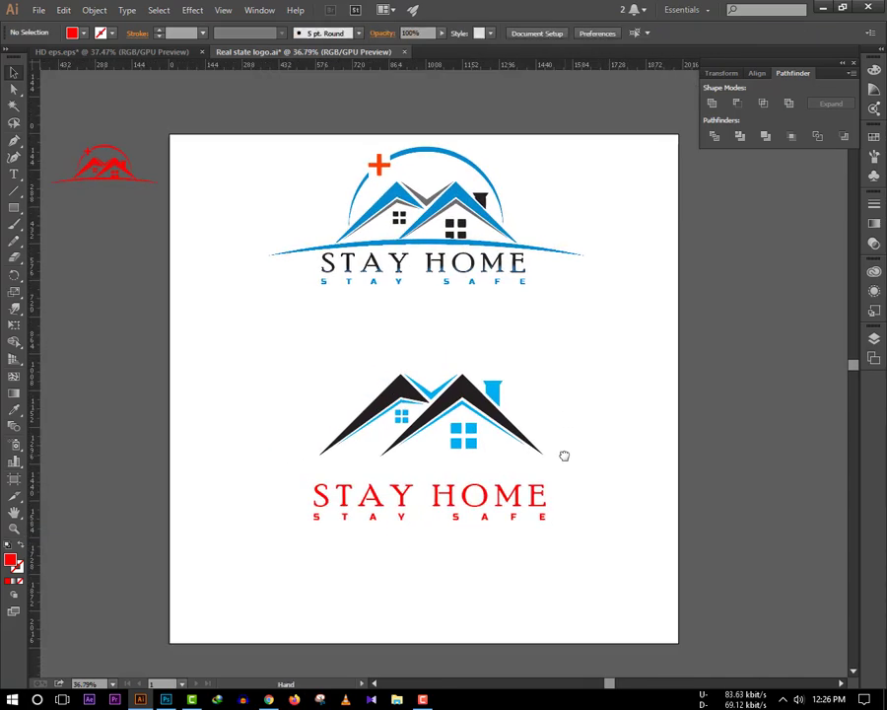
# Step: Draw a horizontal line under the roofs
pyautogui.click(257, 455)
pyautogui.click(404, 386)
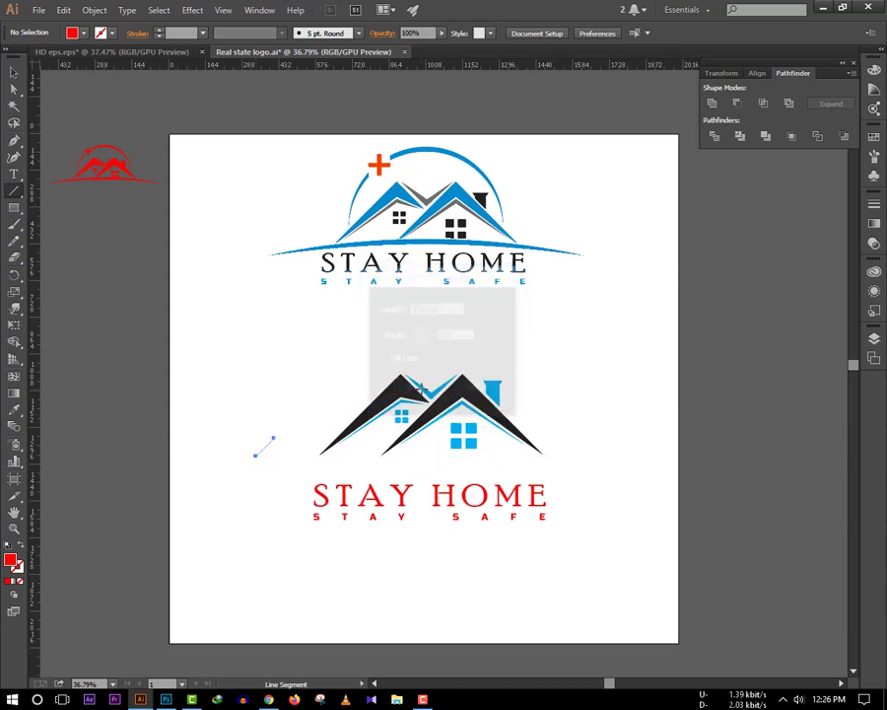
pyautogui.hotkey('ctrl', 'z')
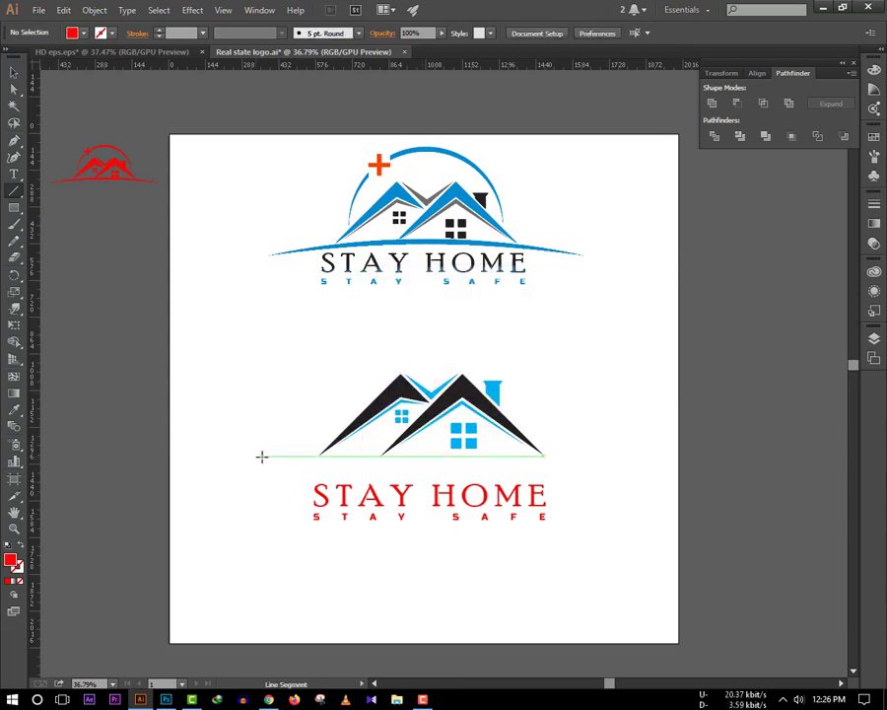
pyautogui.moveTo(262, 456); pyautogui.dragTo(602, 456)
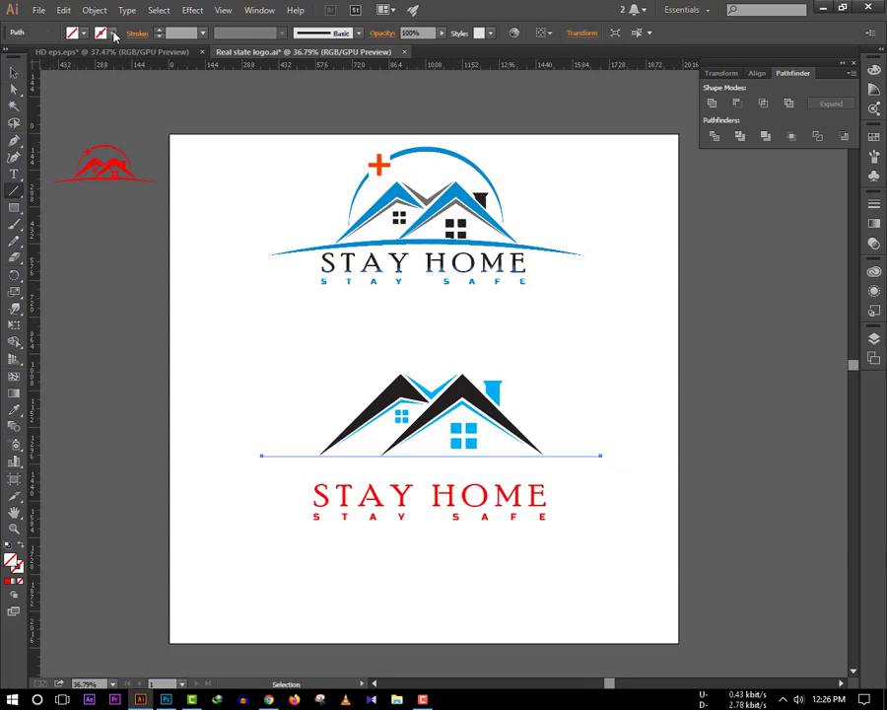
# Step: Give the line a black stroke with a tapered width profile
pyautogui.click(115, 35)
pyautogui.click(29, 45)
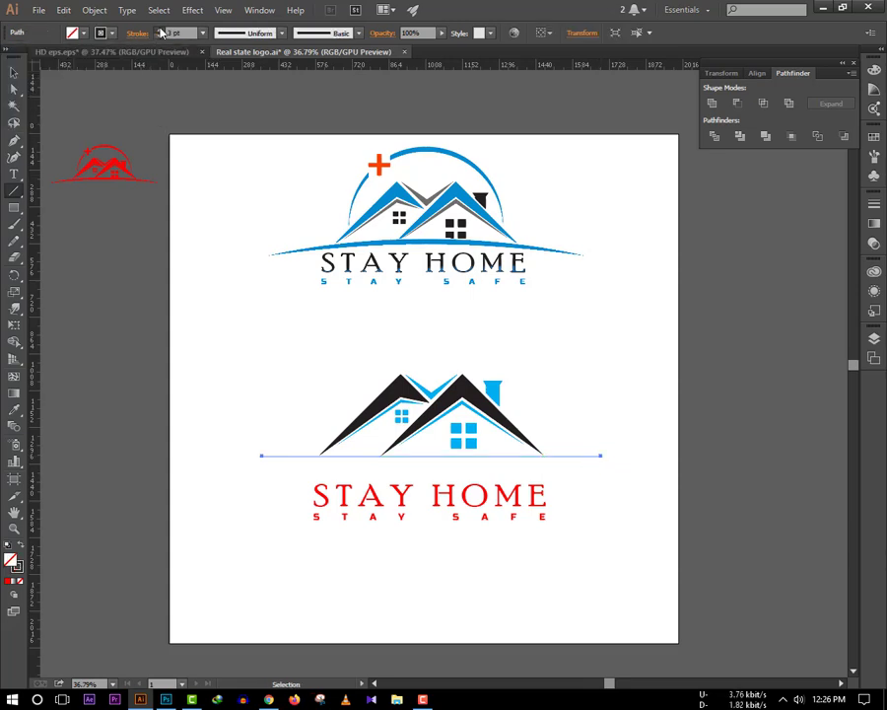
pyautogui.scroll(6, 161, 33)
pyautogui.scroll(6, 162, 32)
pyautogui.scroll(6, 162, 33)
pyautogui.scroll(5, 161, 33)
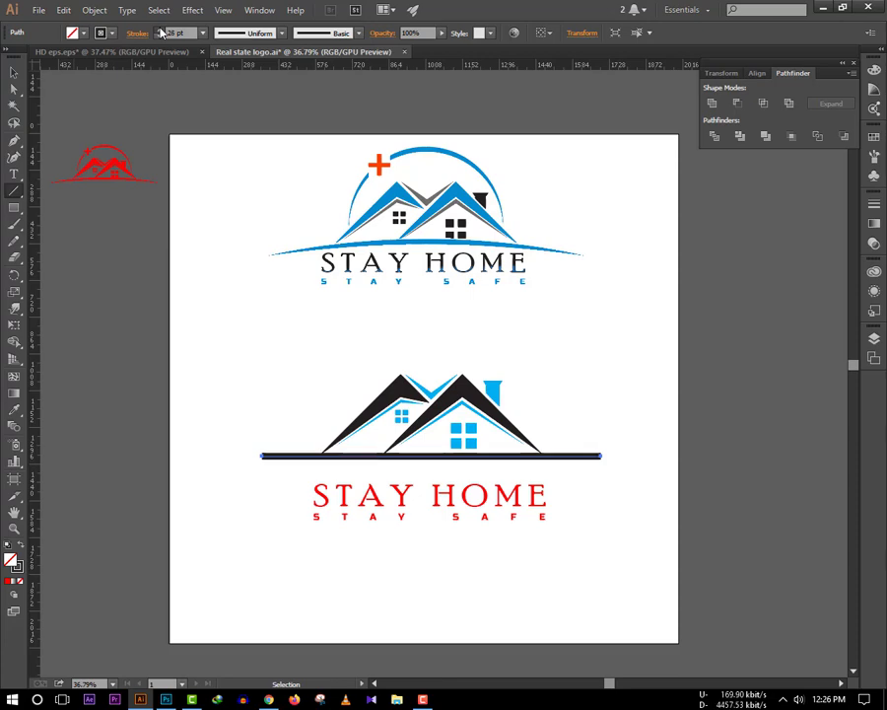
pyautogui.scroll(3, 162, 32)
pyautogui.scroll(2, 161, 32)
pyautogui.click(246, 32)
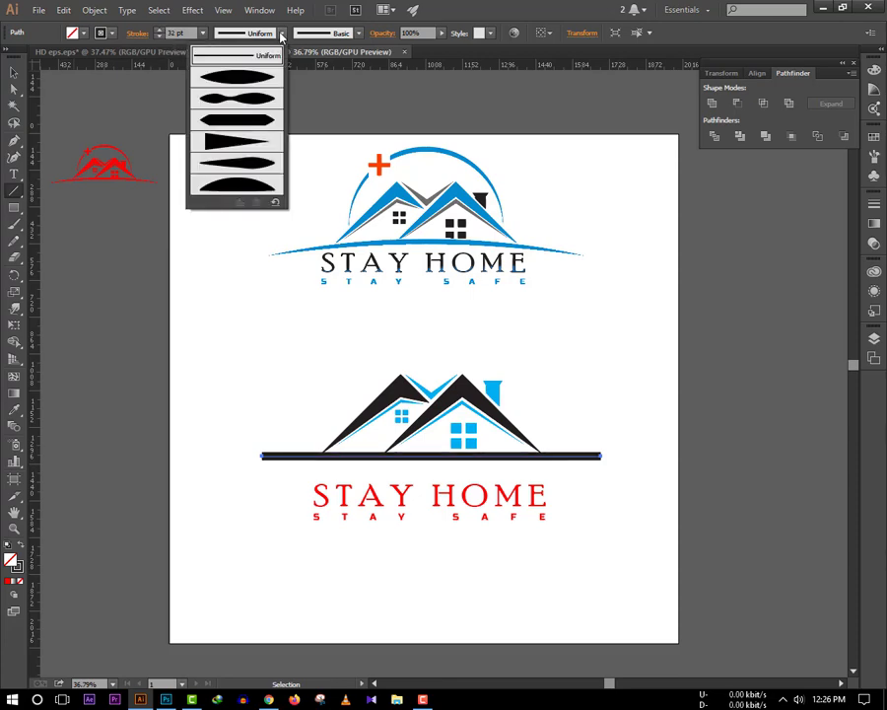
pyautogui.click(249, 94)
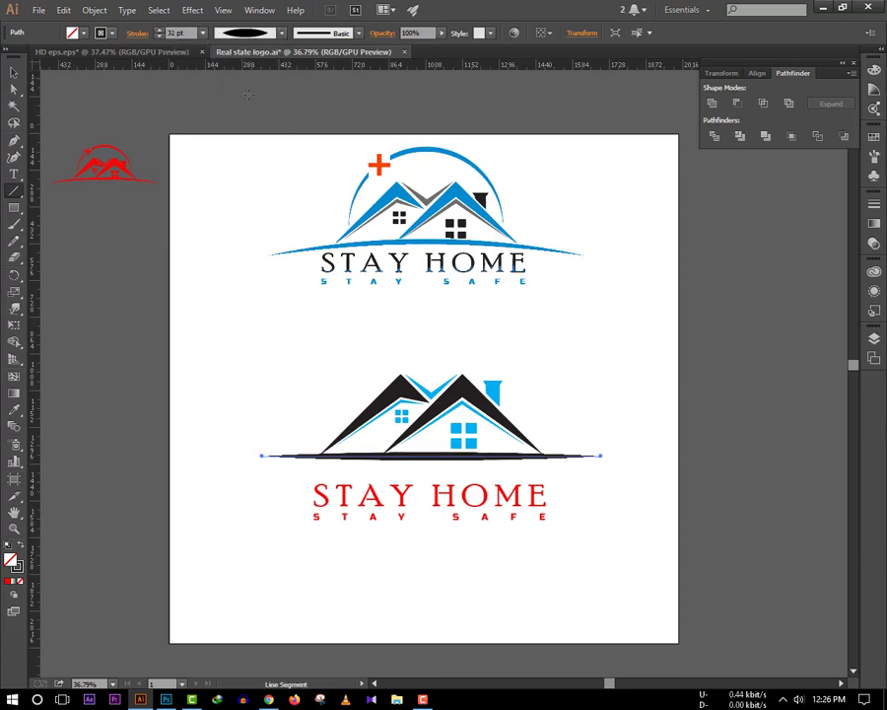
# Step: Expand the tapered line and warp it with an 11% Arc
pyautogui.click(95, 10)
pyautogui.click(118, 173)
pyautogui.click(192, 10)
pyautogui.moveTo(209, 189)
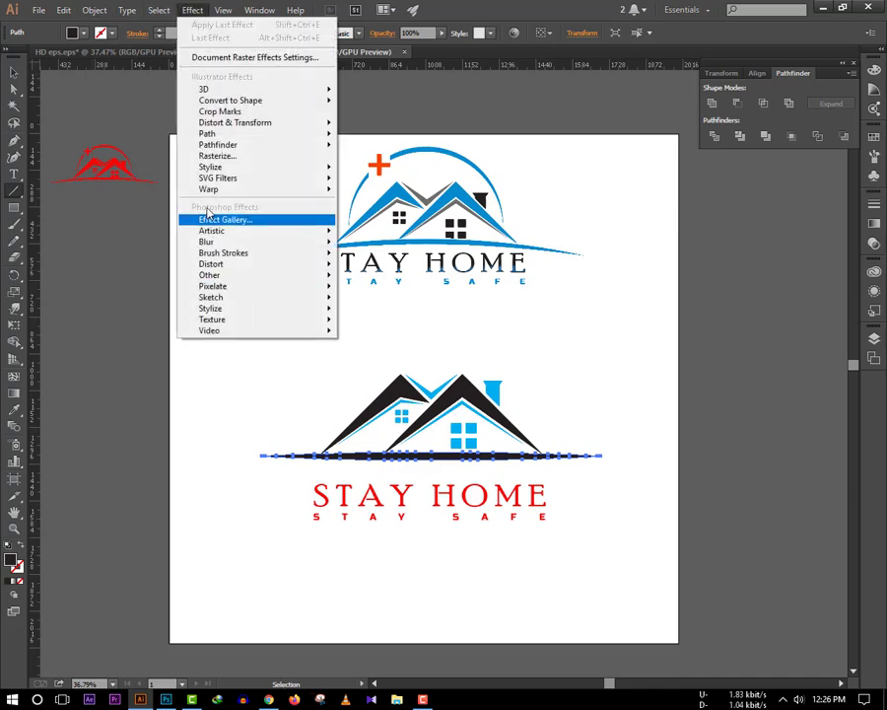
pyautogui.click(406, 192)
pyautogui.moveTo(750, 244); pyautogui.dragTo(733, 245)
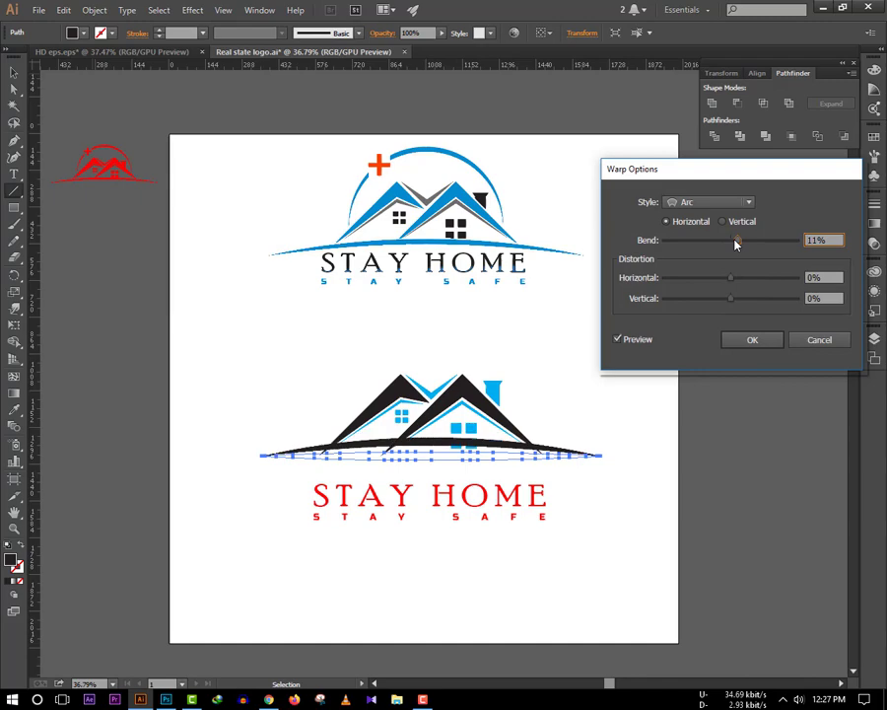
pyautogui.click(752, 340)
# Step: Expand the arc's appearance and lower it just above the red text
pyautogui.click(94, 10)
pyautogui.click(108, 173)
pyautogui.click(14, 87)
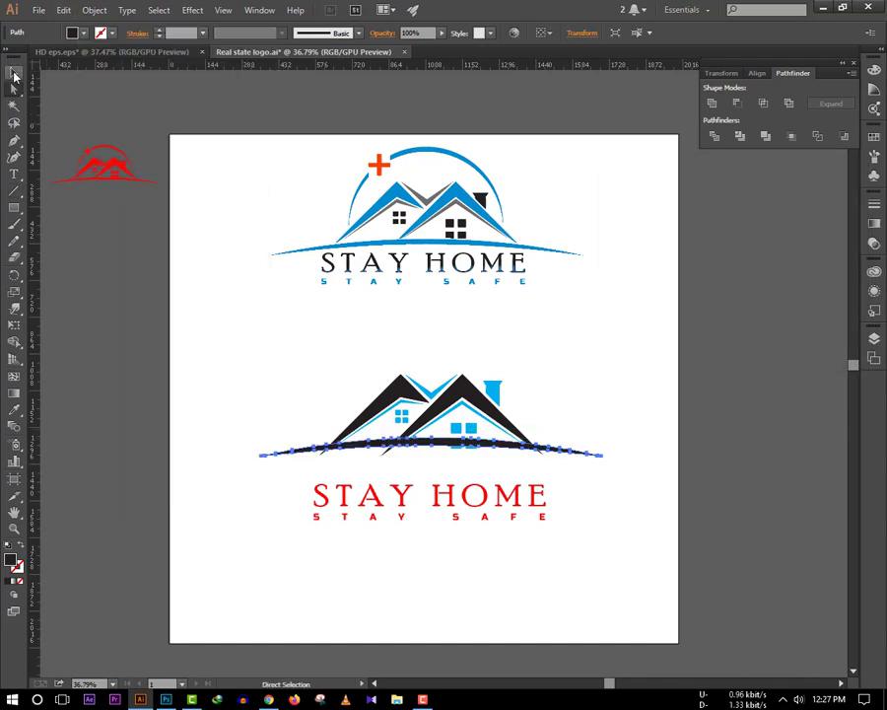
pyautogui.scroll(3, 646, 487)
pyautogui.moveTo(416, 356); pyautogui.dragTo(412, 369)
pyautogui.click(735, 451)
pyautogui.scroll(-3, 570, 442)
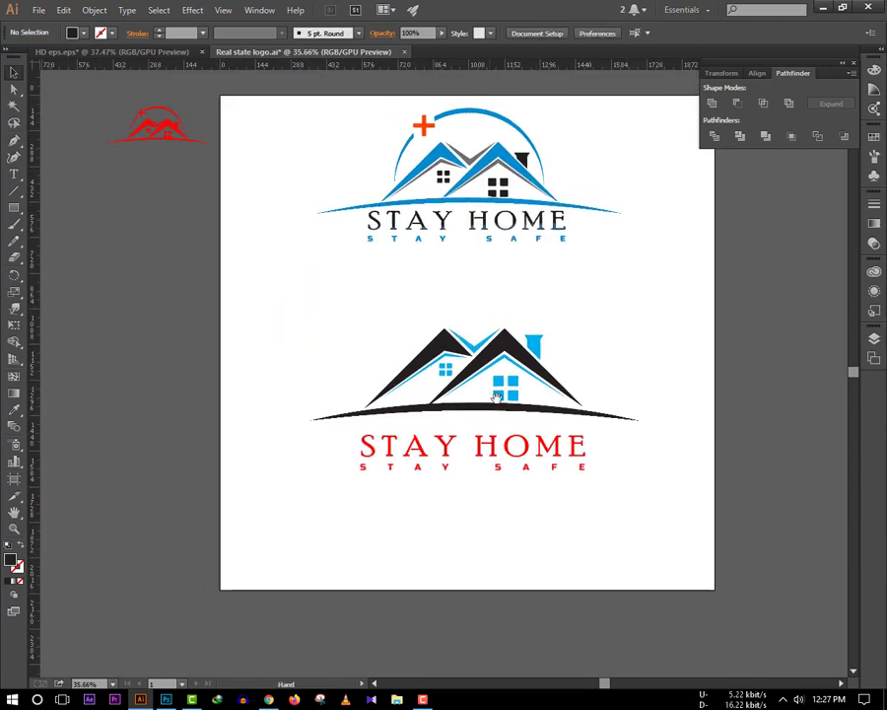
pyautogui.scroll(3, 556, 530)
pyautogui.click(426, 420)
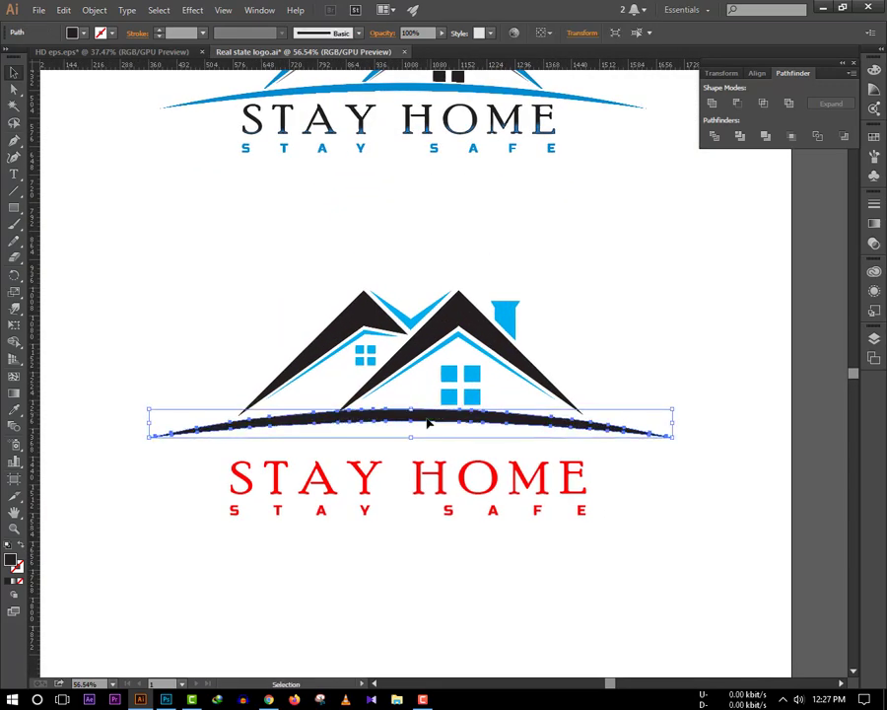
pyautogui.moveTo(427, 422); pyautogui.dragTo(427, 429)
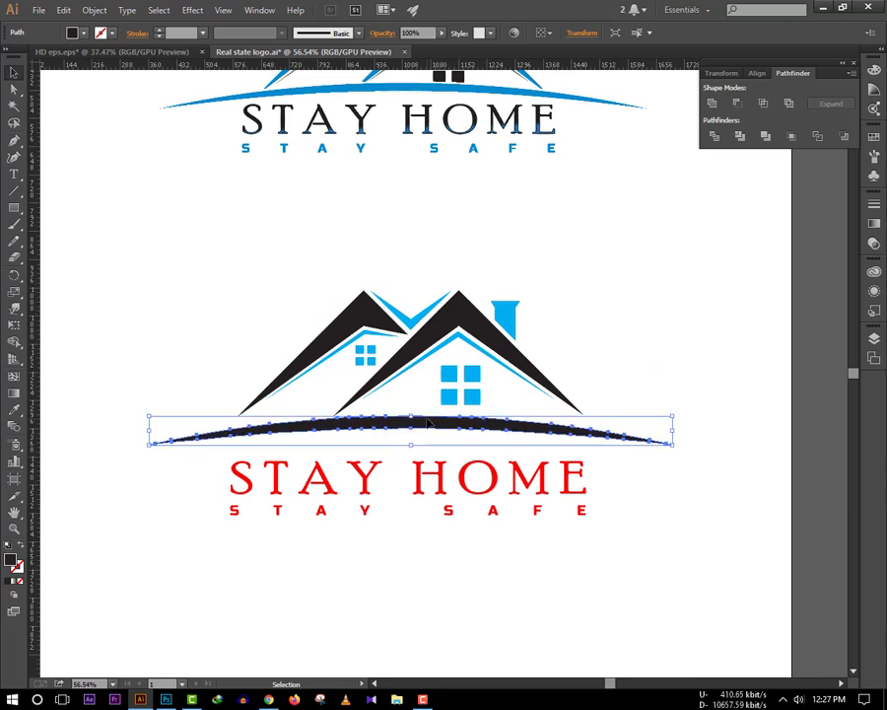
pyautogui.click(640, 329)
pyautogui.scroll(-1, 611, 375)
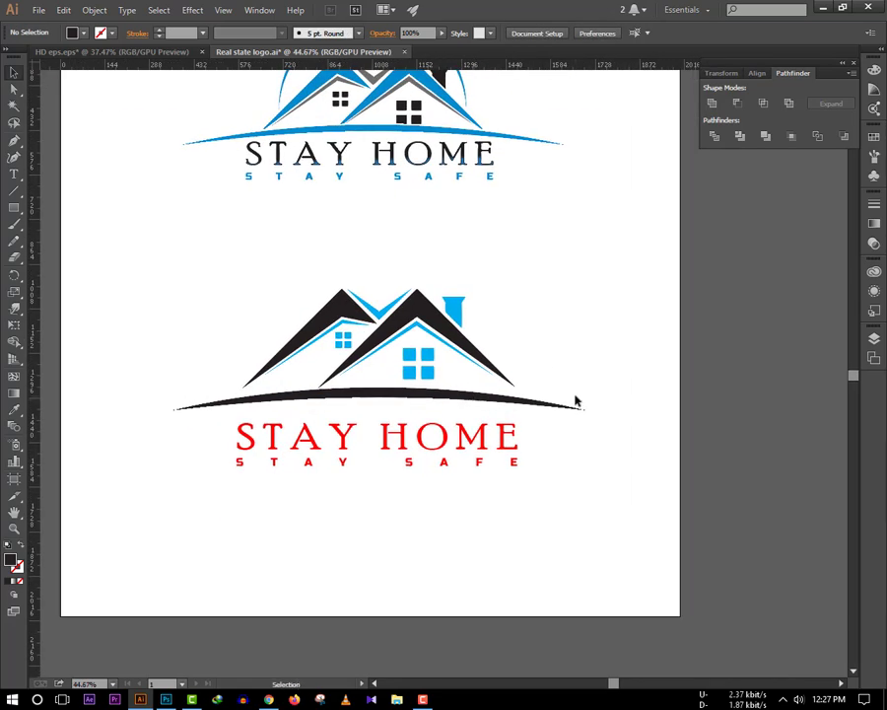
# Step: Raise the text toward the arc and convert STAY SAFE and STAY HOME to outlines
pyautogui.click(458, 401)
pyautogui.click(414, 462)
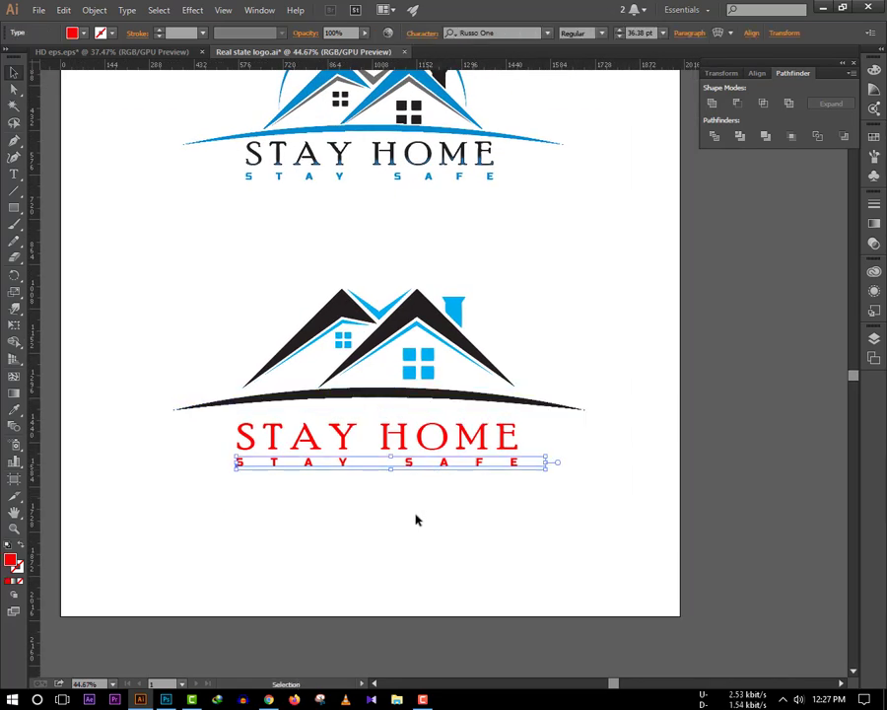
pyautogui.moveTo(419, 449); pyautogui.dragTo(419, 440)
pyautogui.click(489, 569)
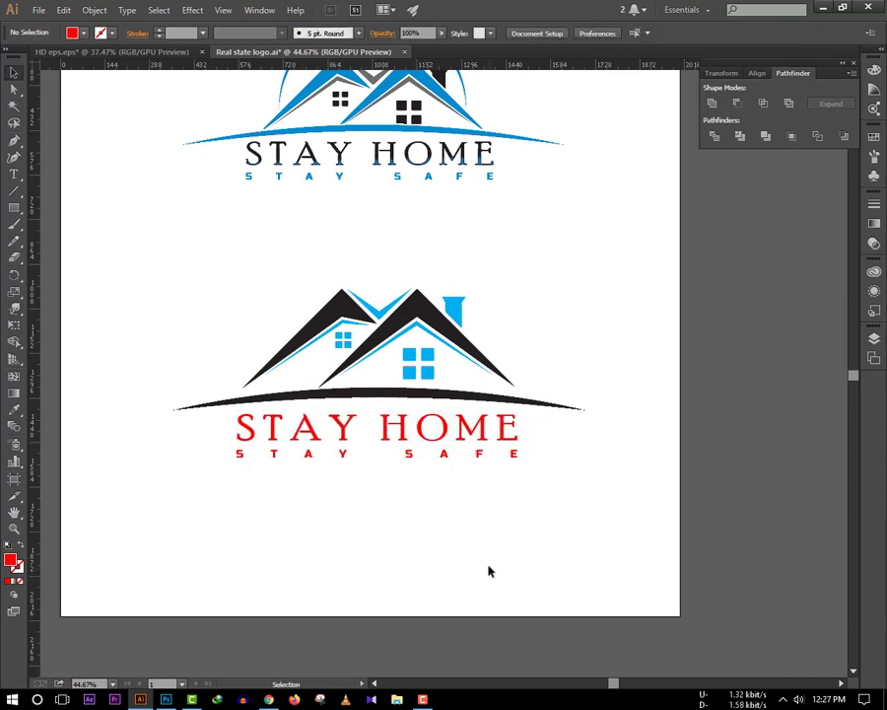
pyautogui.rightClick(431, 458)
pyautogui.click(479, 552)
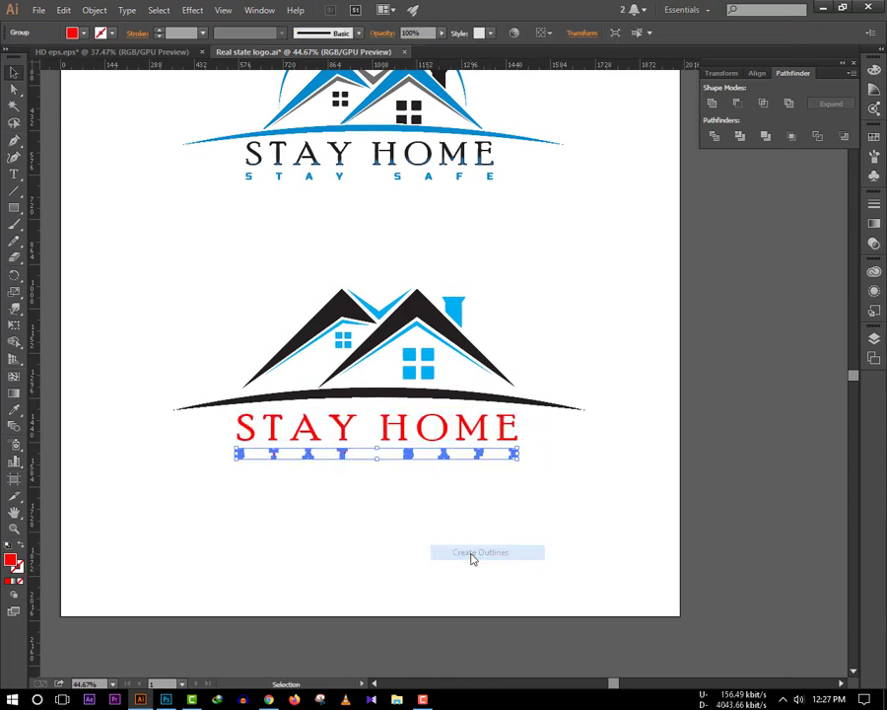
pyautogui.click(387, 426)
pyautogui.rightClick(387, 426)
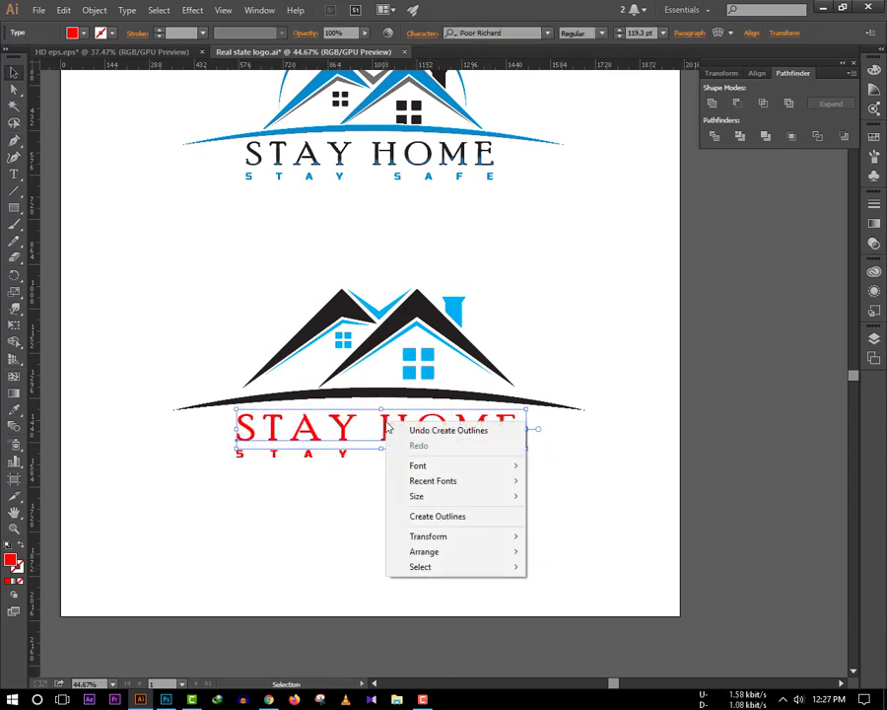
pyautogui.click(454, 516)
pyautogui.click(462, 507)
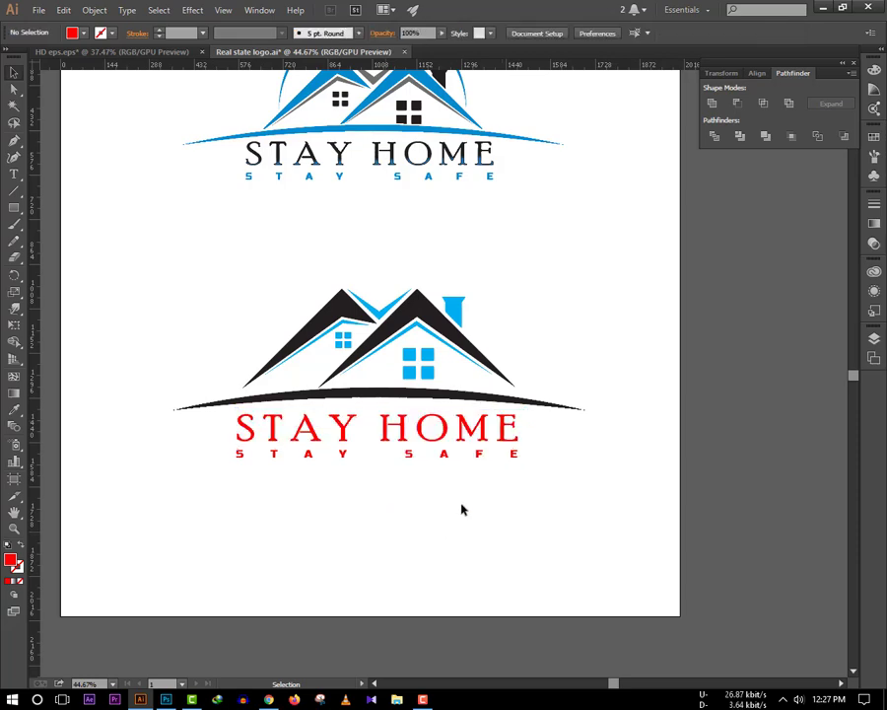
# Step: Eyedrop black onto STAY HOME and blue onto STAY SAFE
pyautogui.scroll(2, 382, 422)
pyautogui.click(404, 427)
pyautogui.press('i')
pyautogui.click(404, 286)
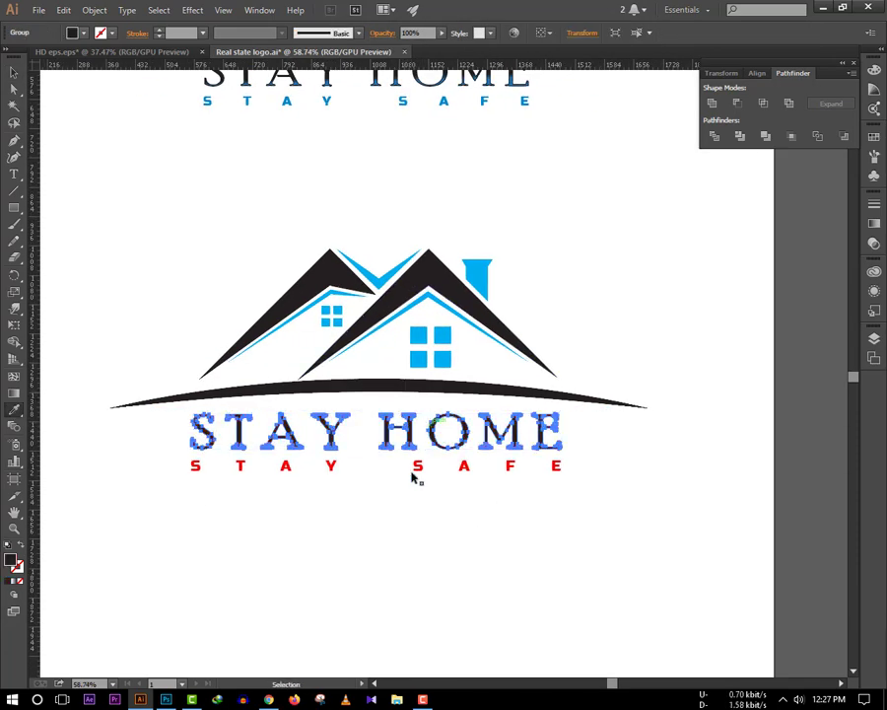
pyautogui.click(415, 470)
pyautogui.press('i')
pyautogui.click(14, 72)
pyautogui.click(227, 276)
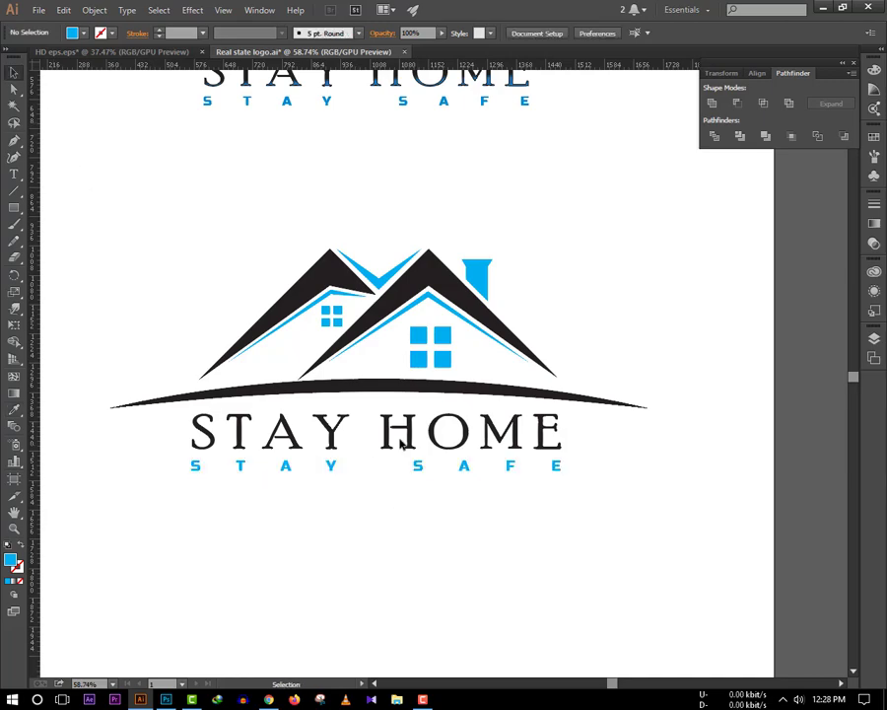
pyautogui.click(400, 434)
pyautogui.scroll(3, 514, 576)
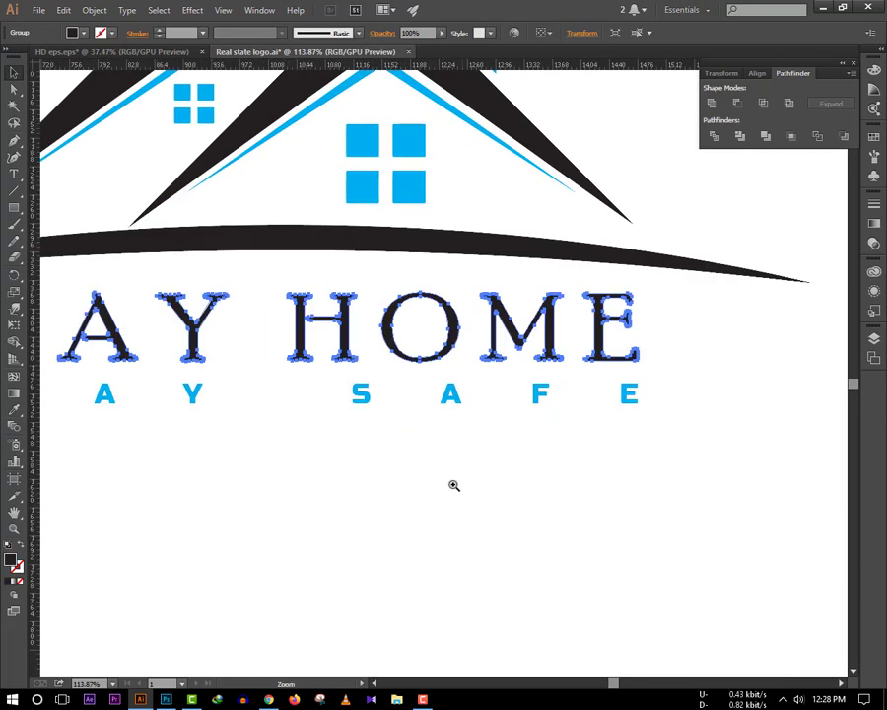
pyautogui.scroll(-2, 453, 481)
pyautogui.scroll(1, 413, 517)
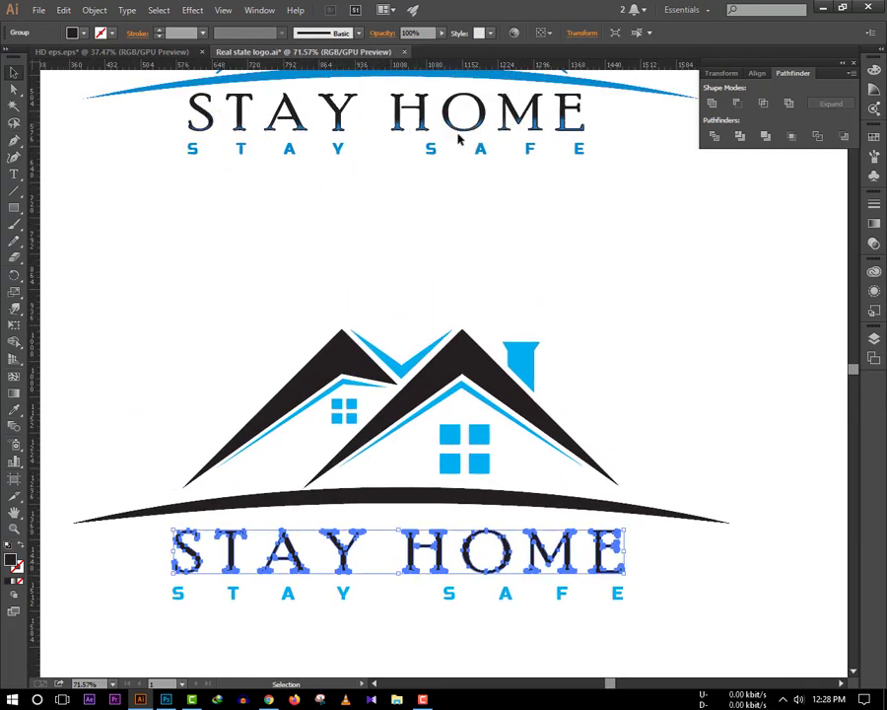
# Step: Apply a -2 offset path to the STAY HOME outlines and drag the thinner copy below the logo
pyautogui.click(95, 10)
pyautogui.moveTo(110, 289)
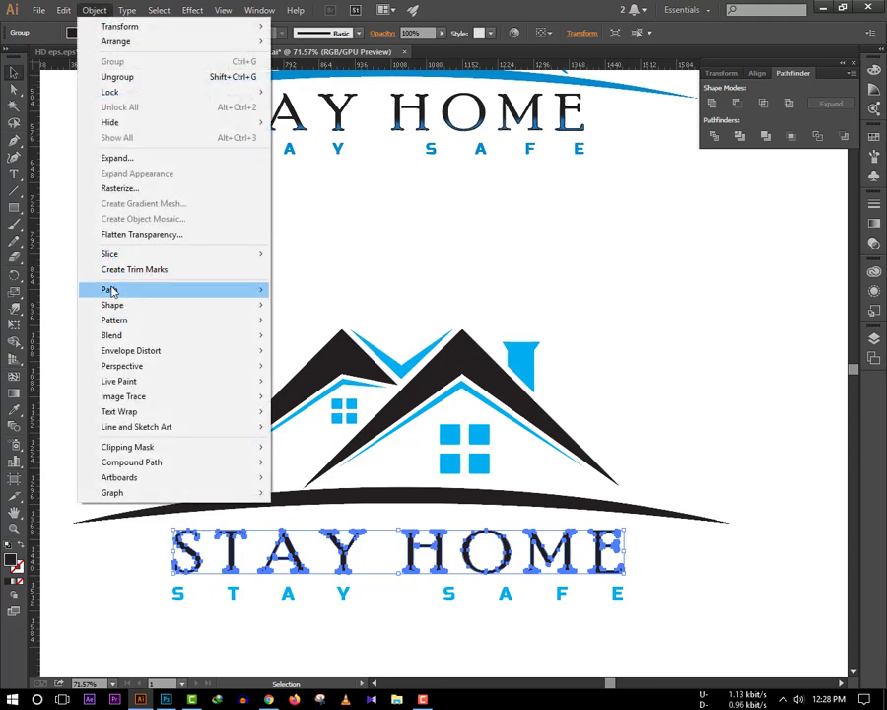
pyautogui.click(332, 339)
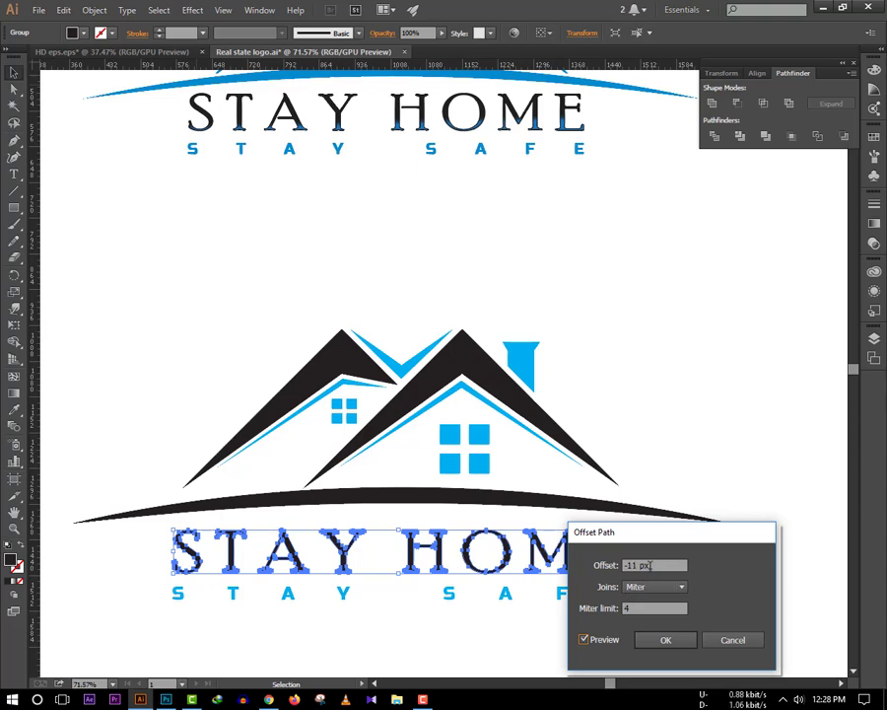
pyautogui.write('-2')
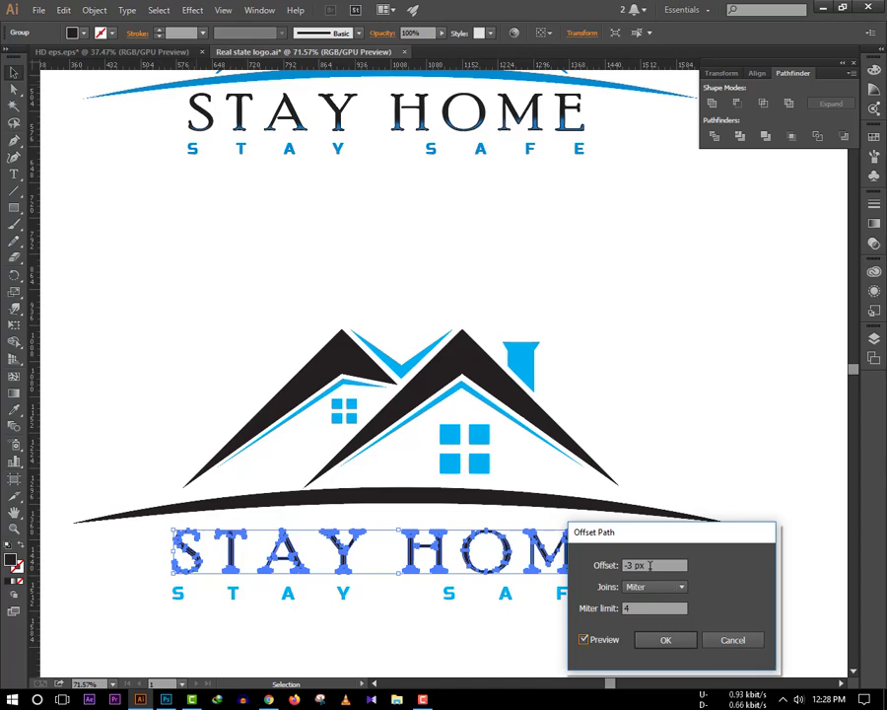
pyautogui.click(667, 641)
pyautogui.moveTo(455, 550); pyautogui.dragTo(452, 639)
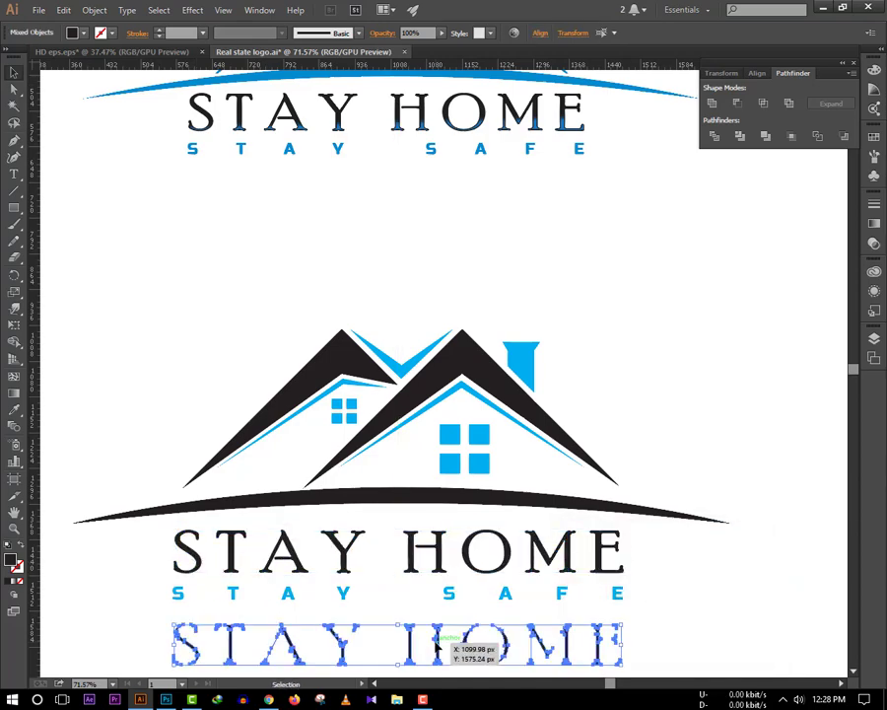
# Step: Deselect, bring the view back to the logo text, and select the group of text lines
pyautogui.click(669, 625)
pyautogui.moveTo(669, 625); pyautogui.dragTo(605, 539)
pyautogui.scroll(1, 564, 603)
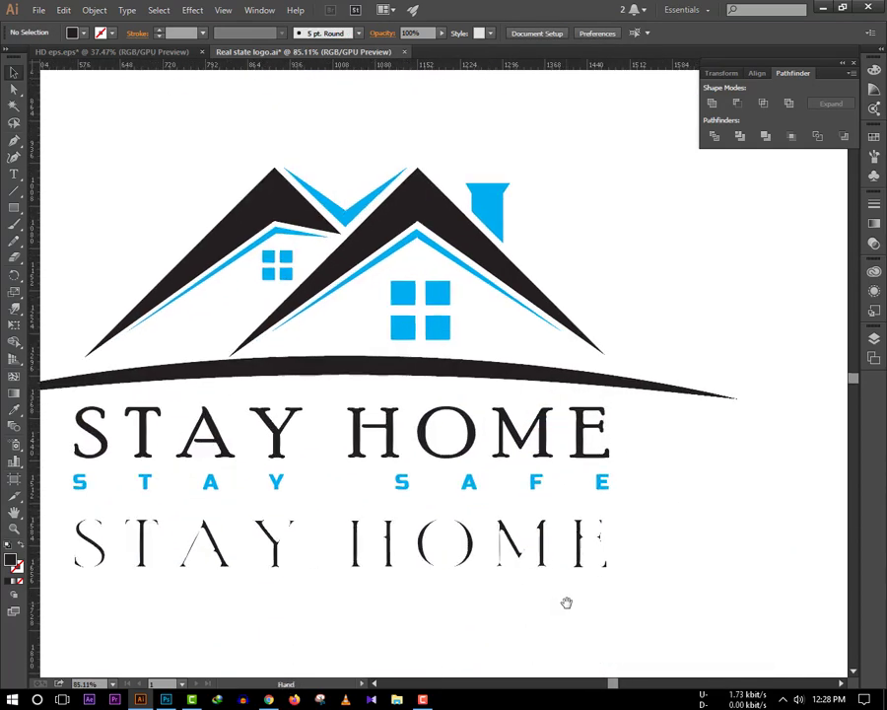
pyautogui.scroll(1, 609, 568)
pyautogui.scroll(2, 613, 593)
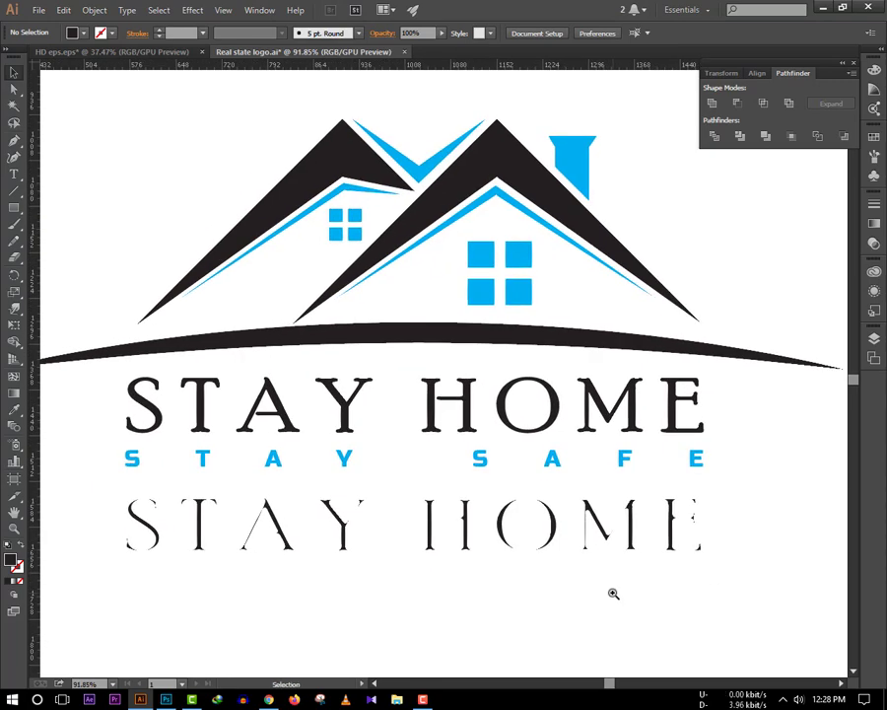
pyautogui.click(344, 536)
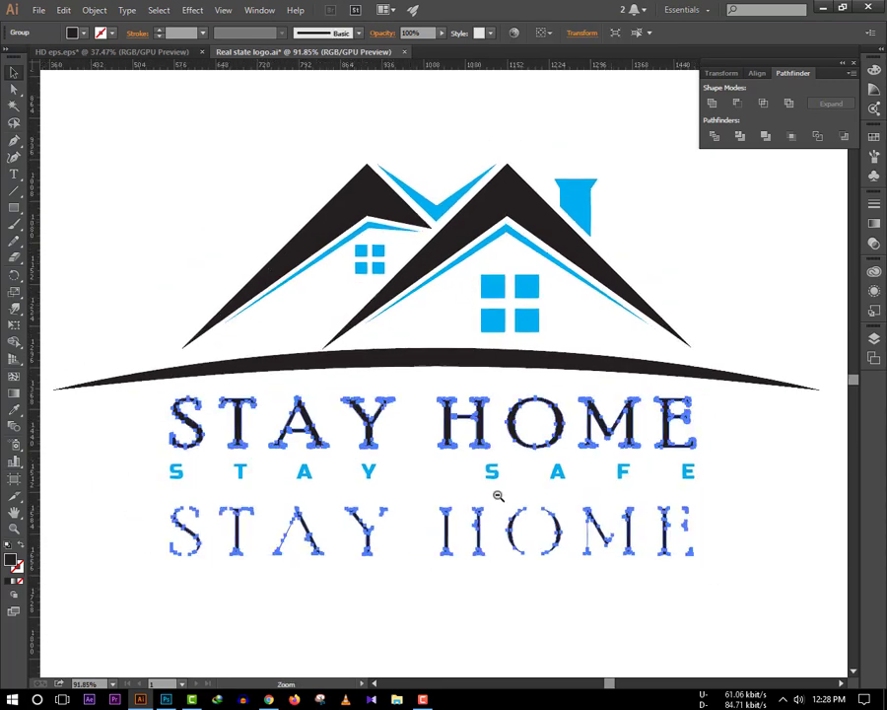
pyautogui.scroll(-2, 499, 495)
# Step: Undo the first copy and make a new previewed inset offset copy of STAY HOME below the logo
pyautogui.hotkey('ctrl', 'z')
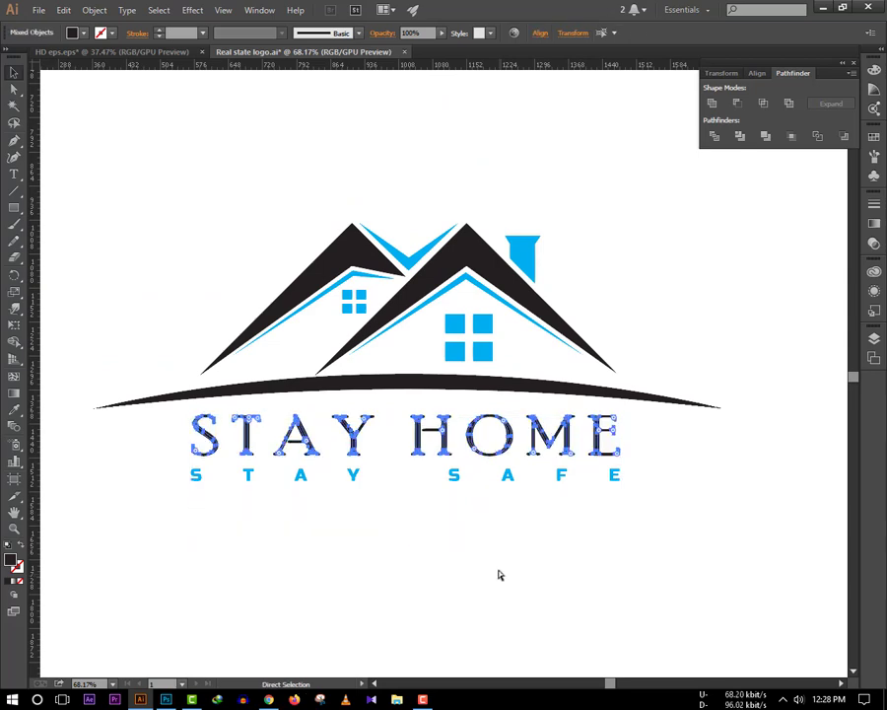
pyautogui.hotkey('ctrl', 'z')
pyautogui.click(95, 10)
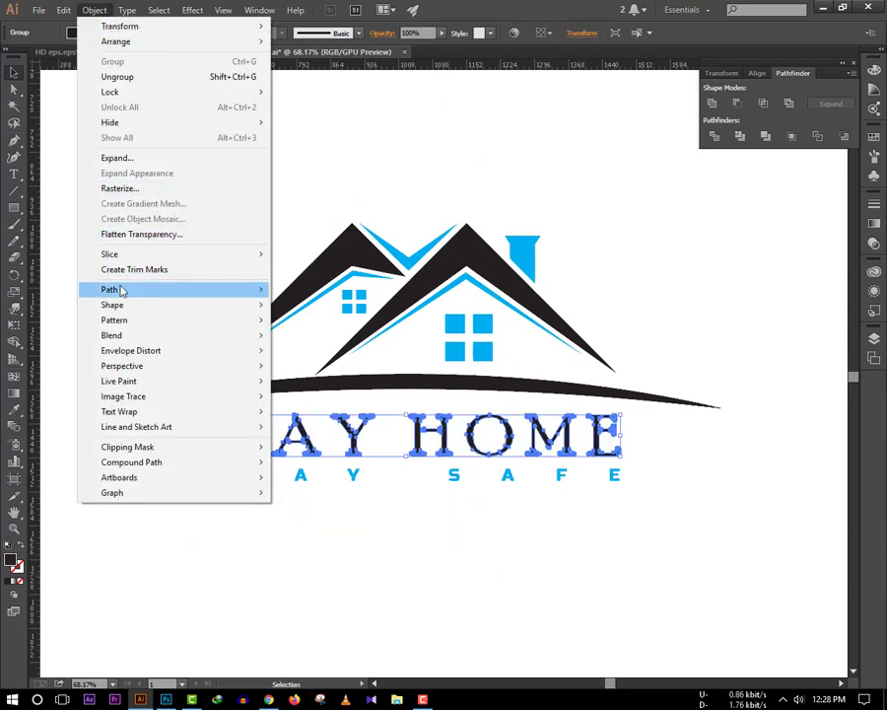
pyautogui.moveTo(109, 289)
pyautogui.click(315, 338)
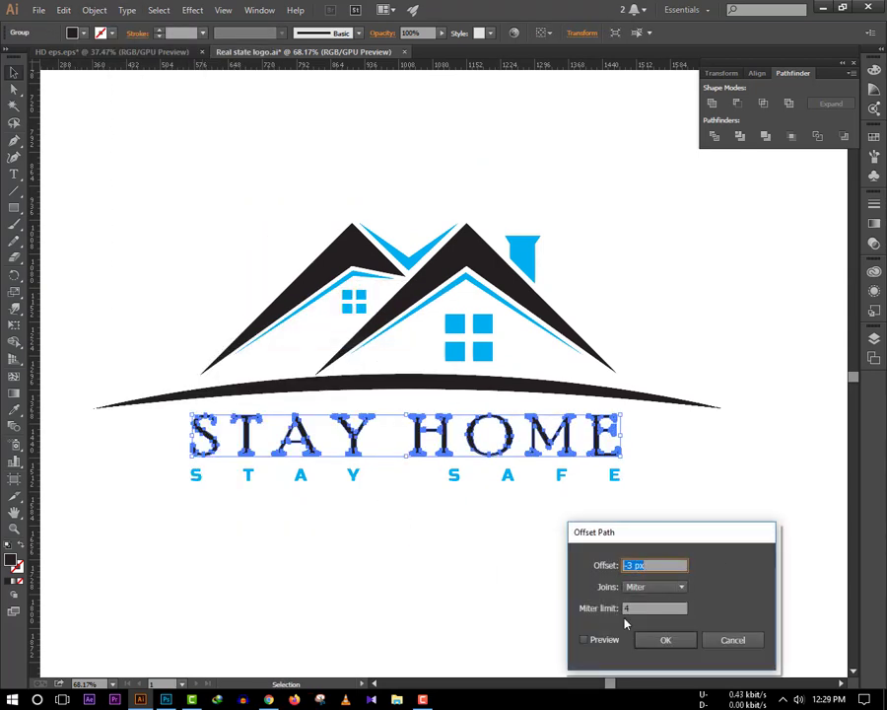
pyautogui.click(608, 638)
pyautogui.press('Up')
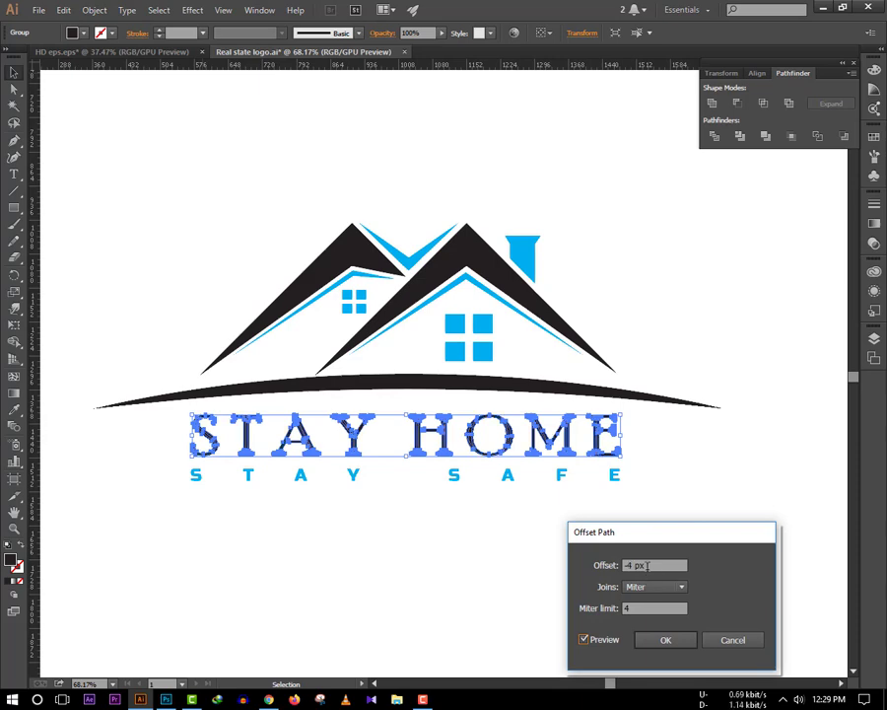
pyautogui.click(675, 650)
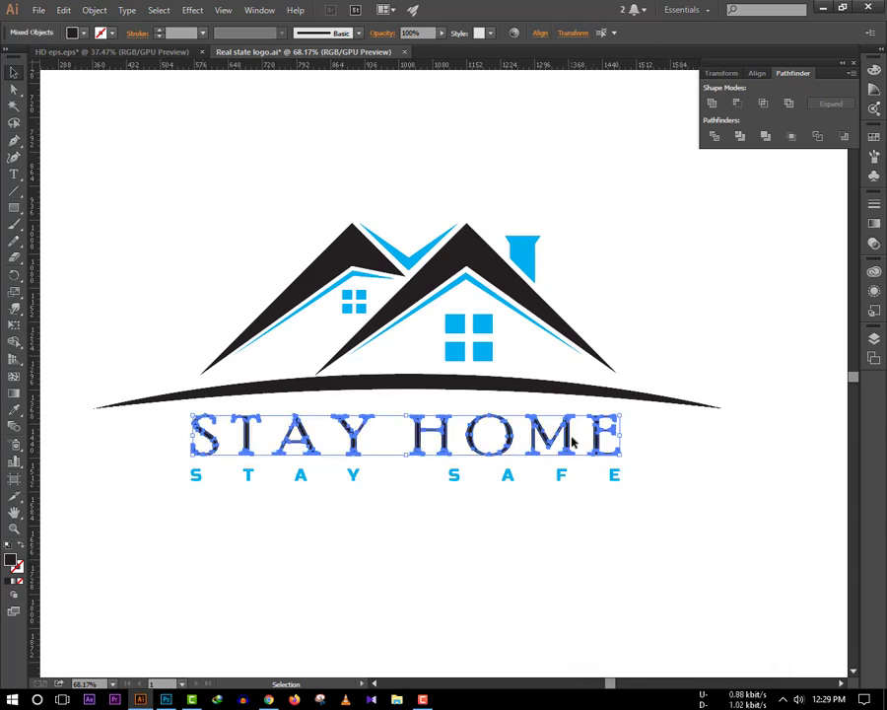
pyautogui.moveTo(575, 436); pyautogui.dragTo(568, 565)
pyautogui.click(706, 545)
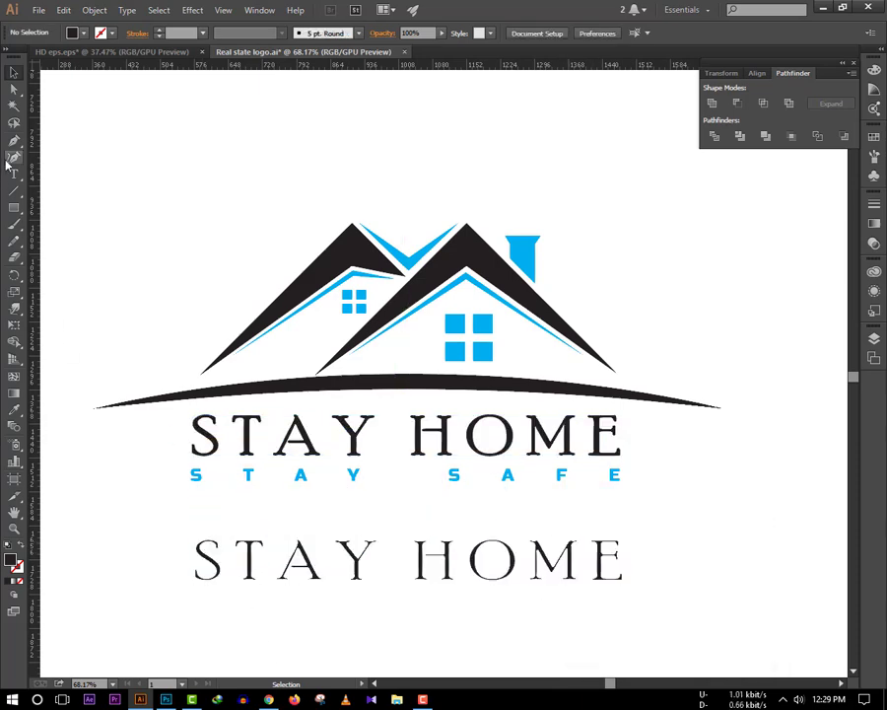
# Step: Draw a straight Pen line horizontally across the lower STAY HOME copy
pyautogui.press('p')
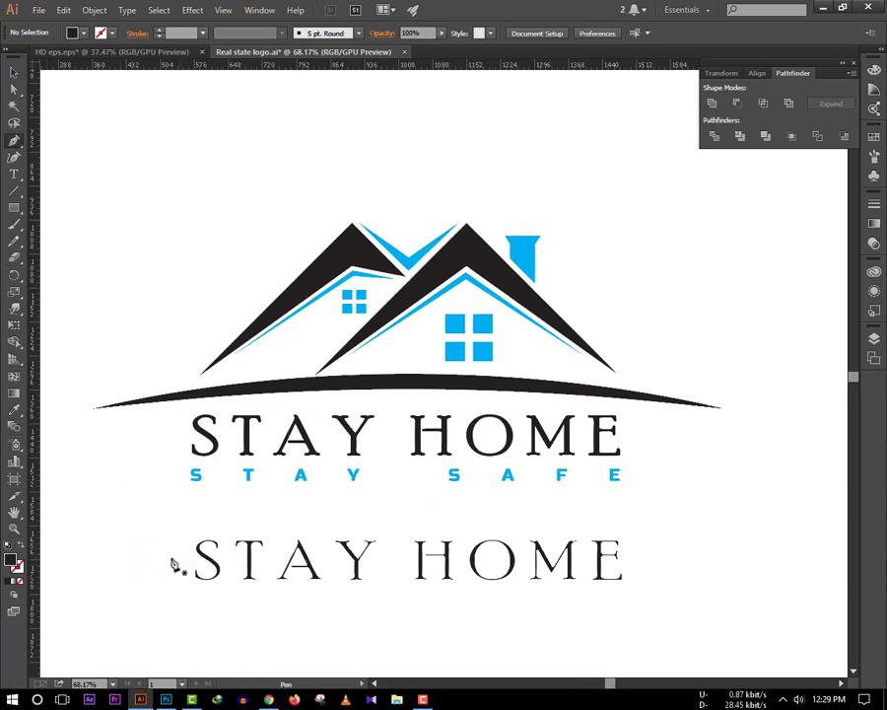
pyautogui.click(171, 565)
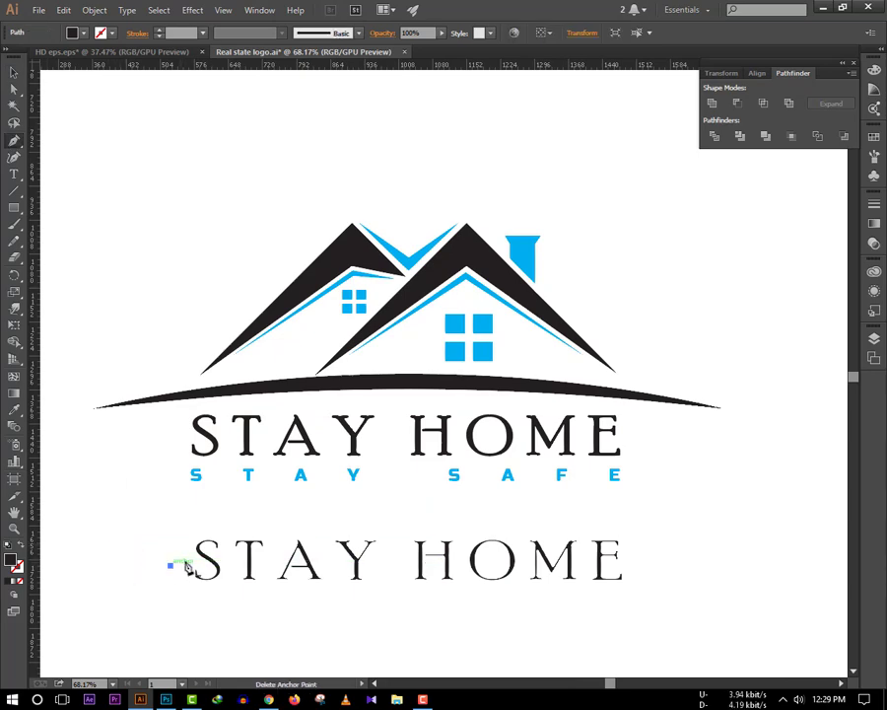
pyautogui.keyDown('shift'); pyautogui.click(721, 577); pyautogui.keyUp('shift')
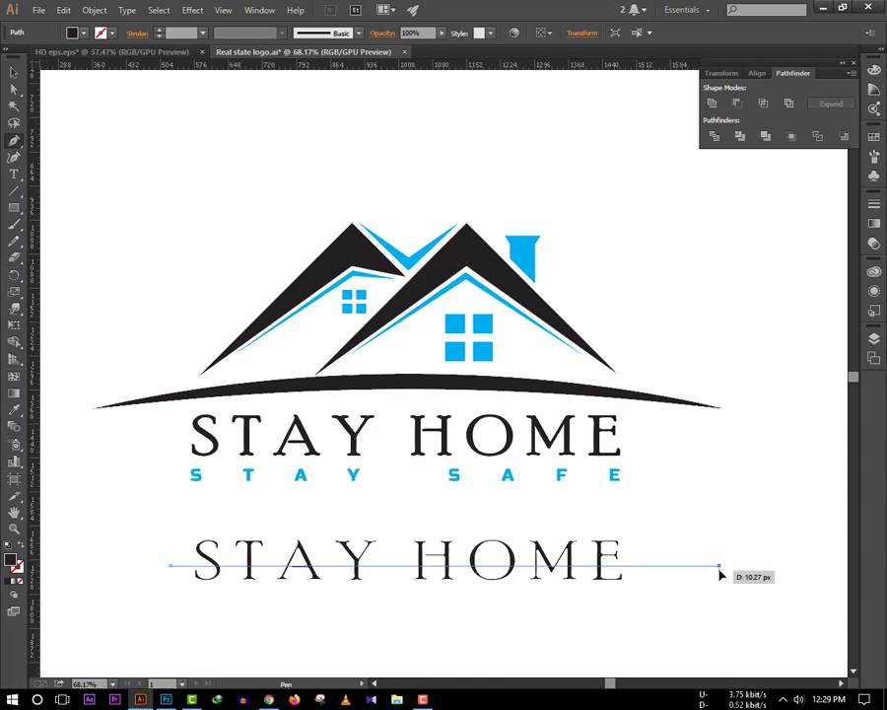
pyautogui.press('v')
pyautogui.keyDown('shift'); pyautogui.click(207, 434); pyautogui.keyUp('shift')
pyautogui.click(72, 437)
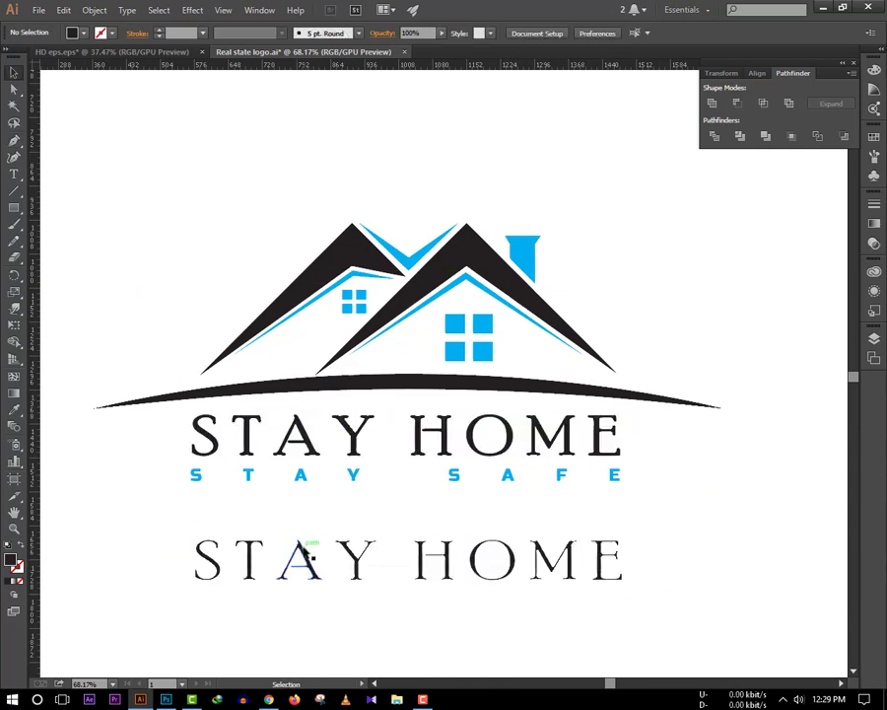
# Step: Ungroup the lower text and delete the letter parts above the line with the Shape Builder
pyautogui.rightClick(306, 552)
pyautogui.click(357, 631)
pyautogui.moveTo(421, 584)
pyautogui.mouseDown()
pyautogui.moveTo(177, 538)
pyautogui.moveTo(575, 557)
pyautogui.mouseUp()
pyautogui.click(14, 342)
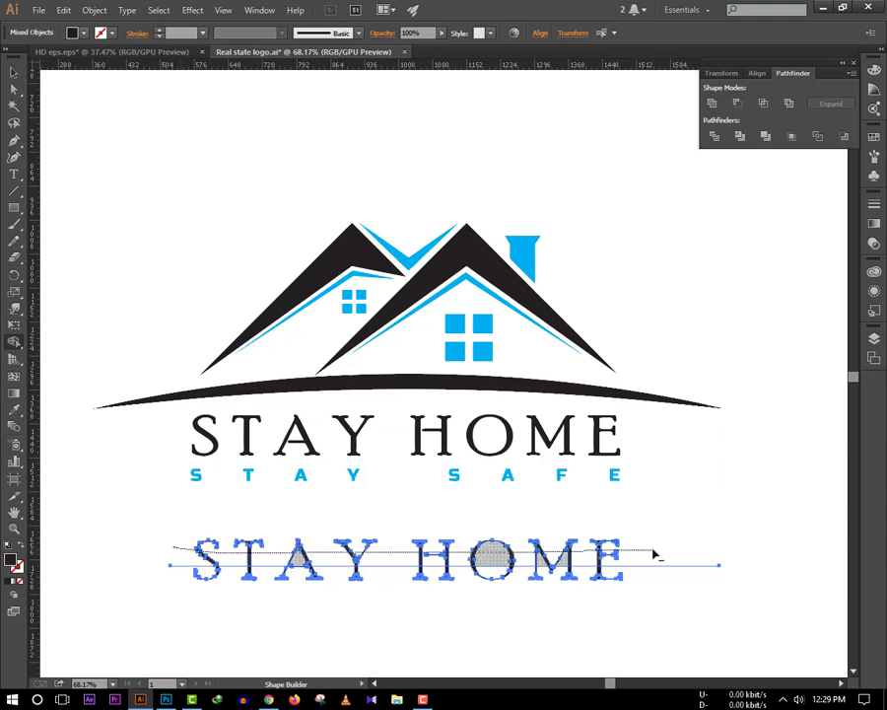
pyautogui.moveTo(656, 555); pyautogui.dragTo(656, 556)
pyautogui.click(14, 72)
# Step: Select all the remaining letter bottoms and pan to their right end
pyautogui.click(691, 606)
pyautogui.click(647, 589)
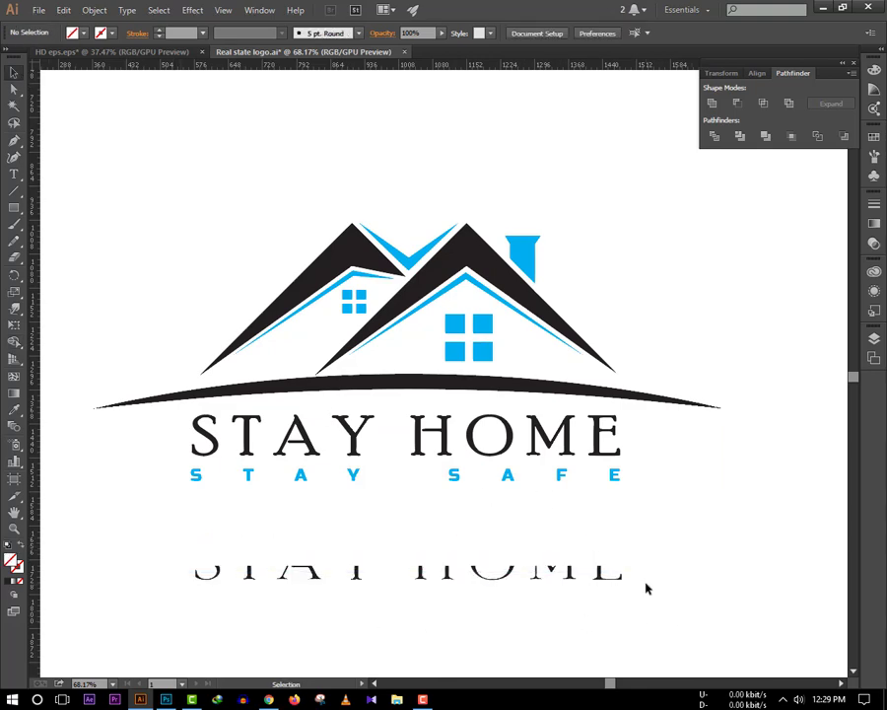
pyautogui.click(611, 572)
pyautogui.click(619, 431)
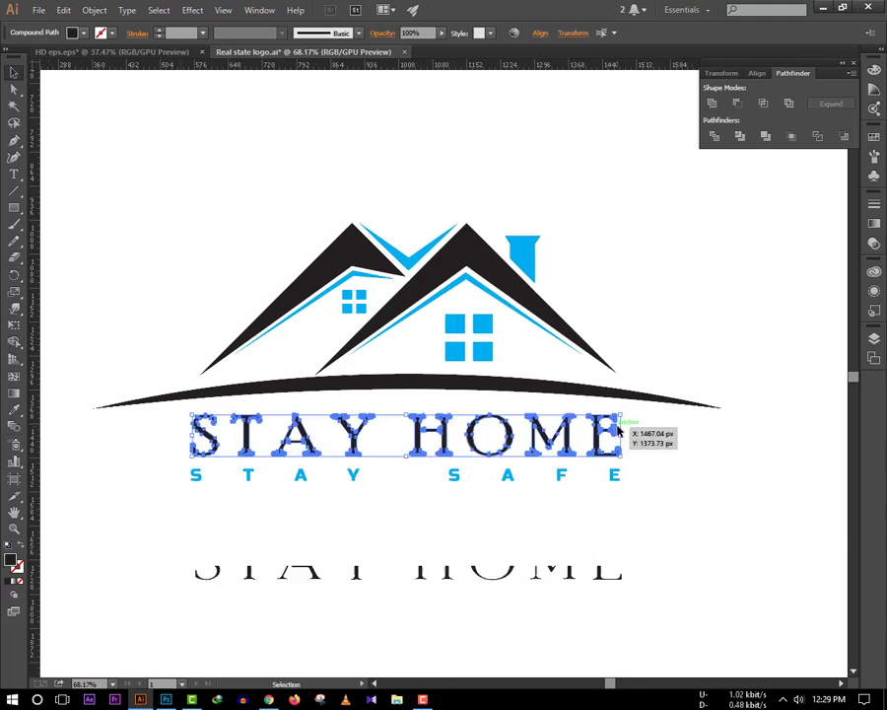
pyautogui.moveTo(495, 637); pyautogui.dragTo(384, 525)
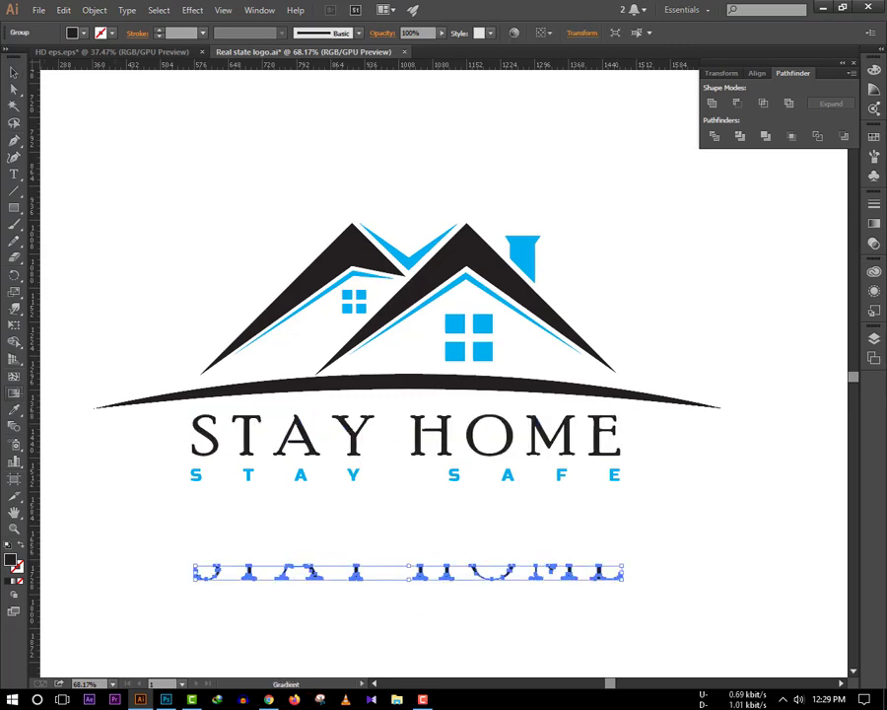
pyautogui.scroll(5, 222, 570)
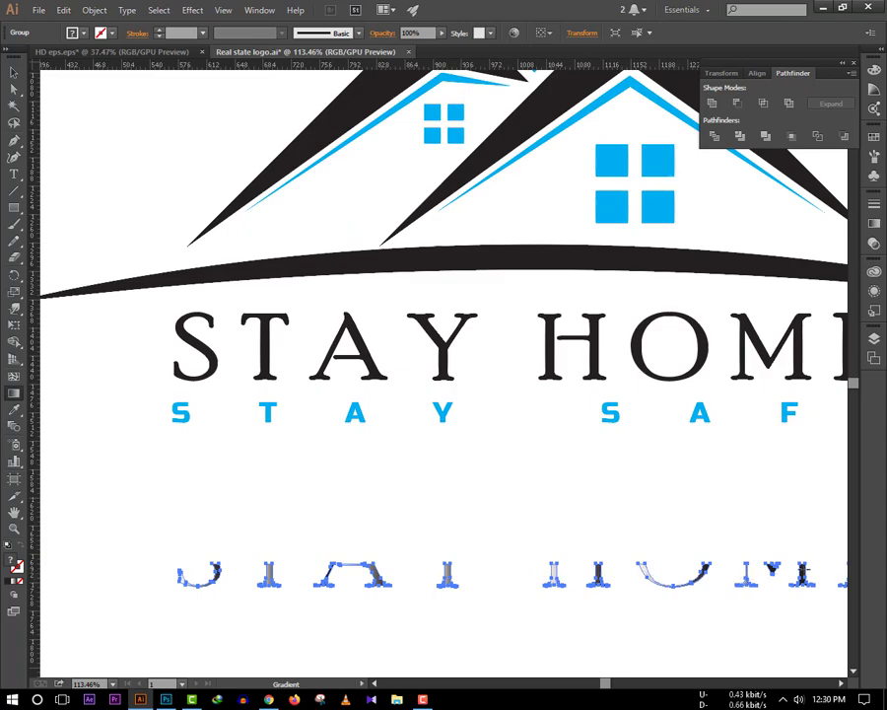
pyautogui.moveTo(828, 611); pyautogui.dragTo(464, 600)
# Step: Apply a gradient to the letter bottoms with a blue swatch on the left stop
pyautogui.scroll(-10, 408, 625)
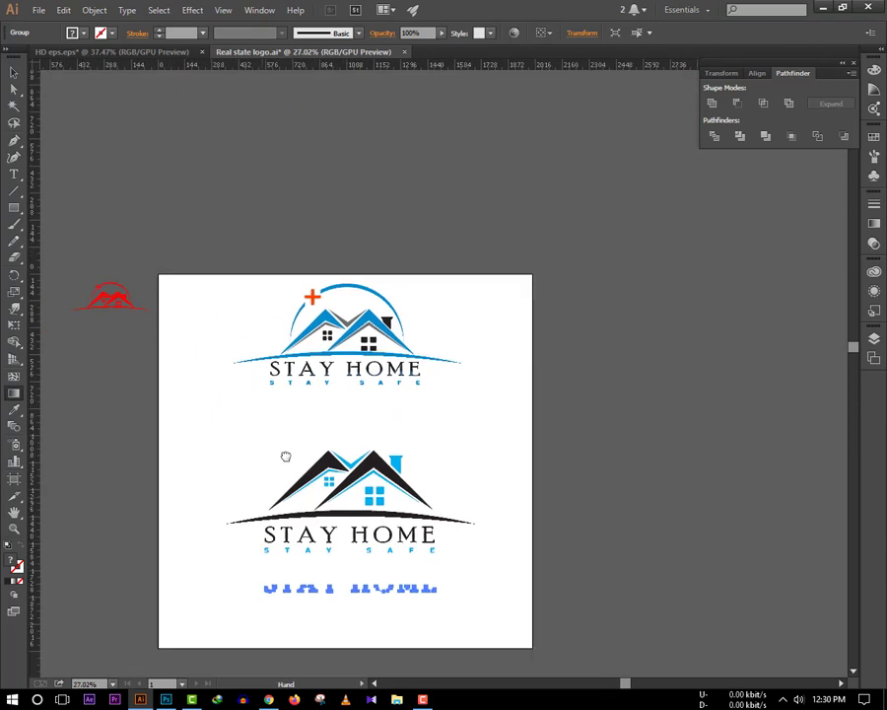
pyautogui.scroll(5, 282, 451)
pyautogui.doubleClick(14, 396)
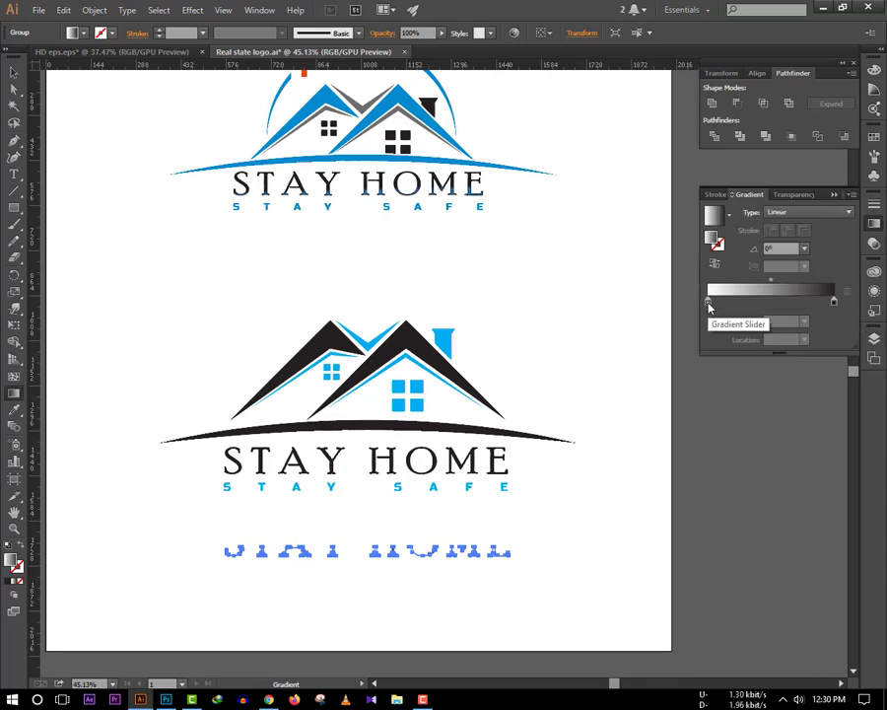
pyautogui.doubleClick(709, 304)
pyautogui.click(654, 376)
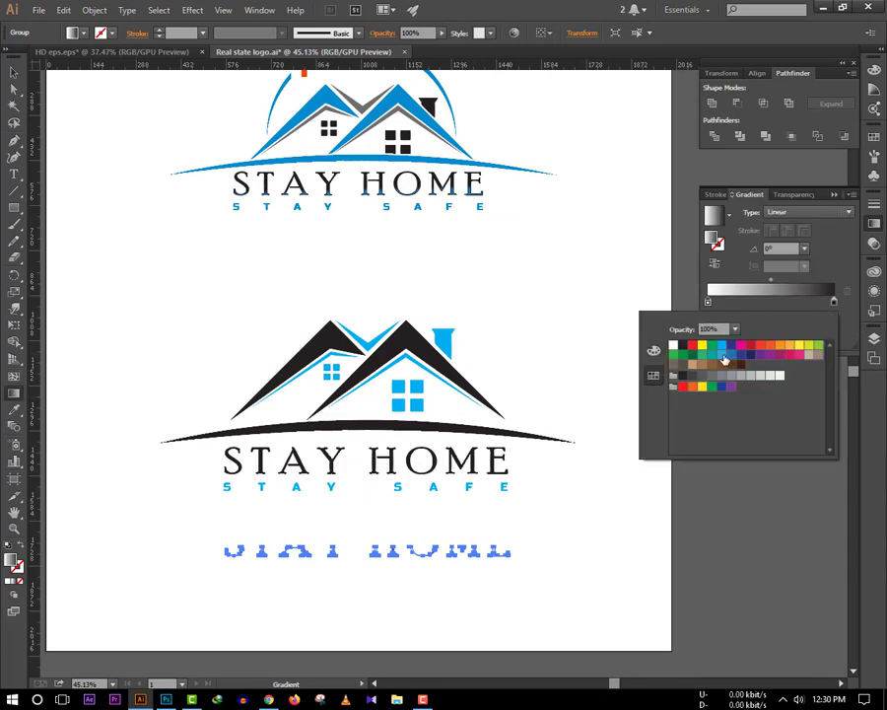
pyautogui.click(731, 356)
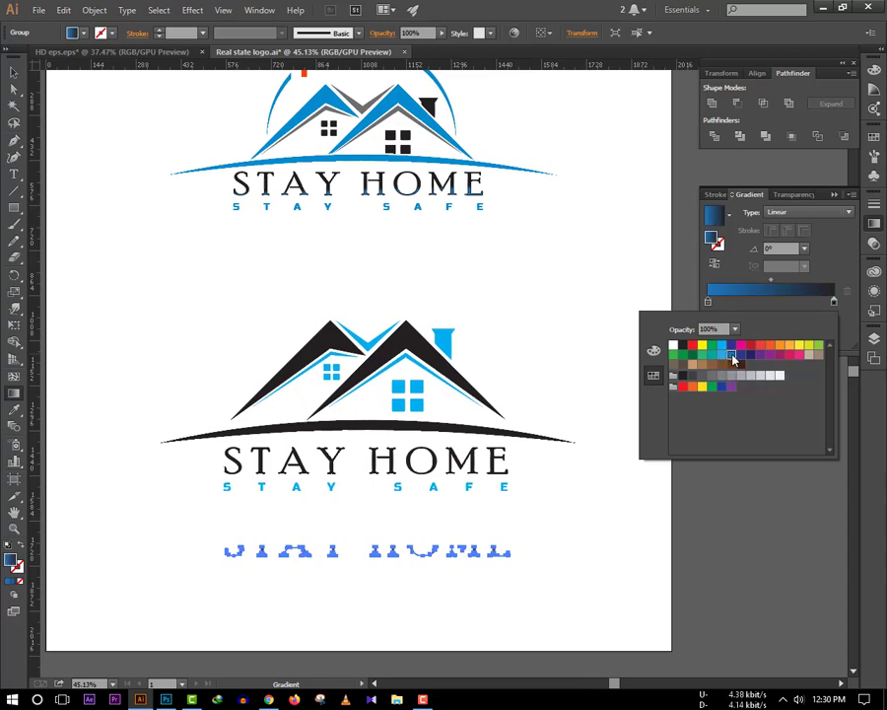
pyautogui.click(833, 302)
# Step: Fade the right gradient stop to 0% opacity and move the blue stop to about 32%
pyautogui.doubleClick(834, 301)
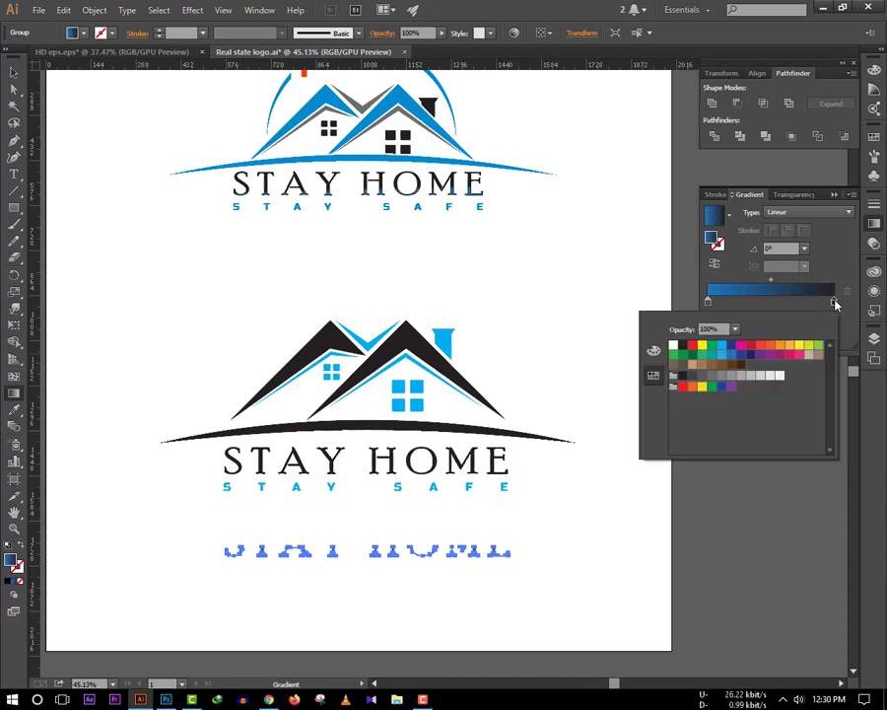
pyautogui.click(654, 351)
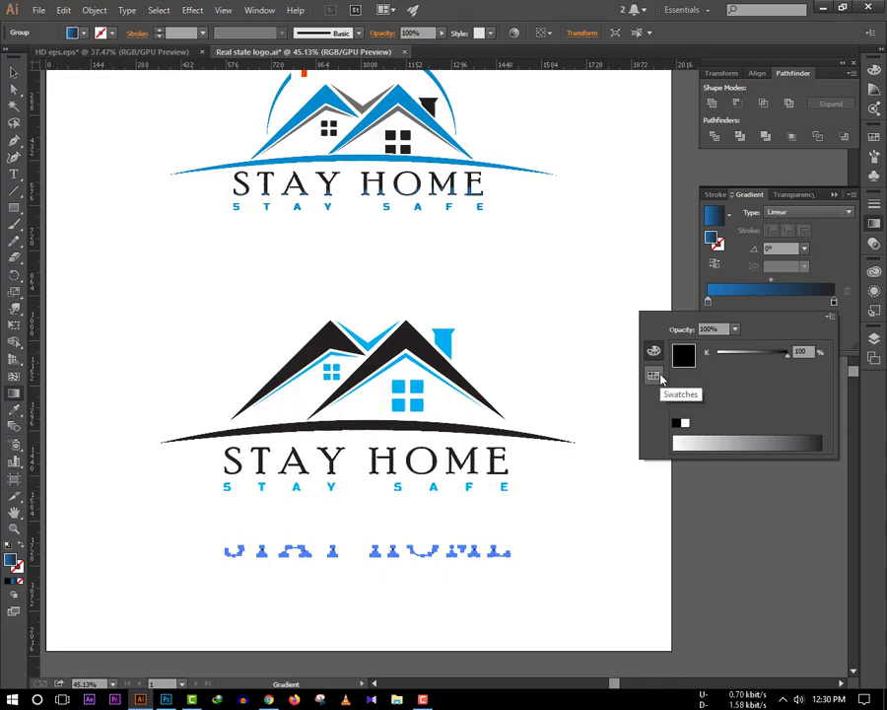
pyautogui.moveTo(736, 332); pyautogui.dragTo(742, 354)
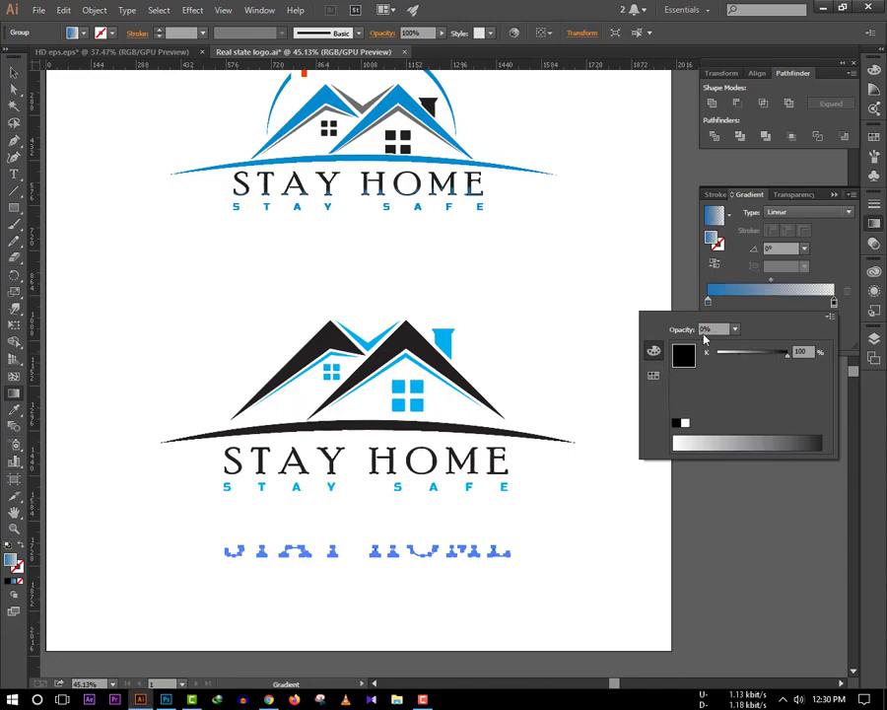
pyautogui.moveTo(706, 302); pyautogui.dragTo(747, 302)
pyautogui.scroll(3, 361, 617)
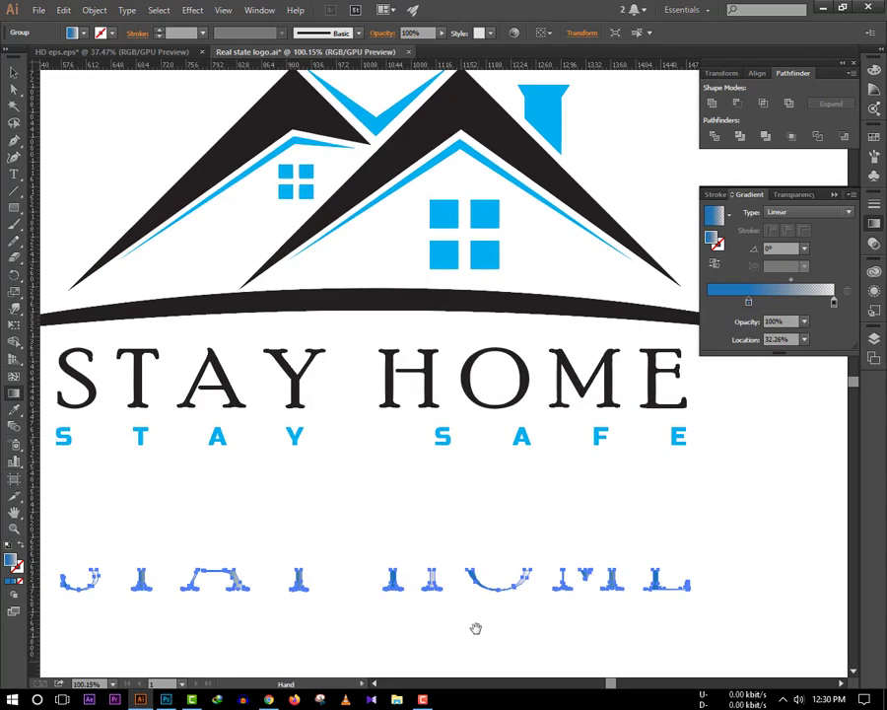
pyautogui.scroll(2, 476, 628)
# Step: Run the gradient vertically, blue at bottom to transparent at top, and move the bottoms onto the STAY HOME base
pyautogui.moveTo(412, 481)
pyautogui.mouseDown()
pyautogui.moveTo(407, 505)
pyautogui.moveTo(406, 443)
pyautogui.moveTo(411, 485)
pyautogui.mouseUp()
pyautogui.scroll(-1, 402, 548)
pyautogui.scroll(-1, 468, 550)
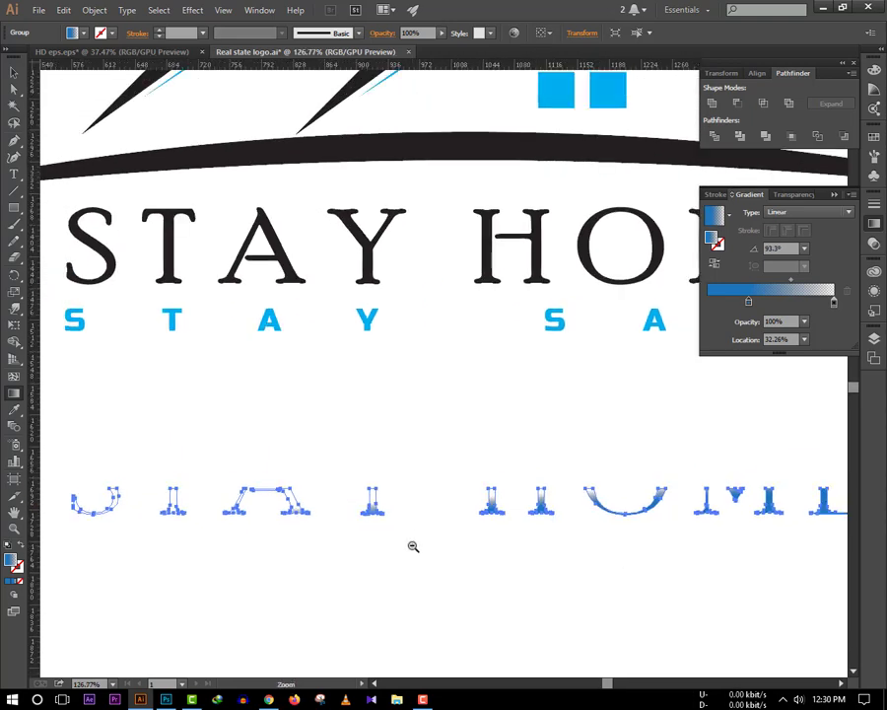
pyautogui.moveTo(421, 511); pyautogui.dragTo(421, 488)
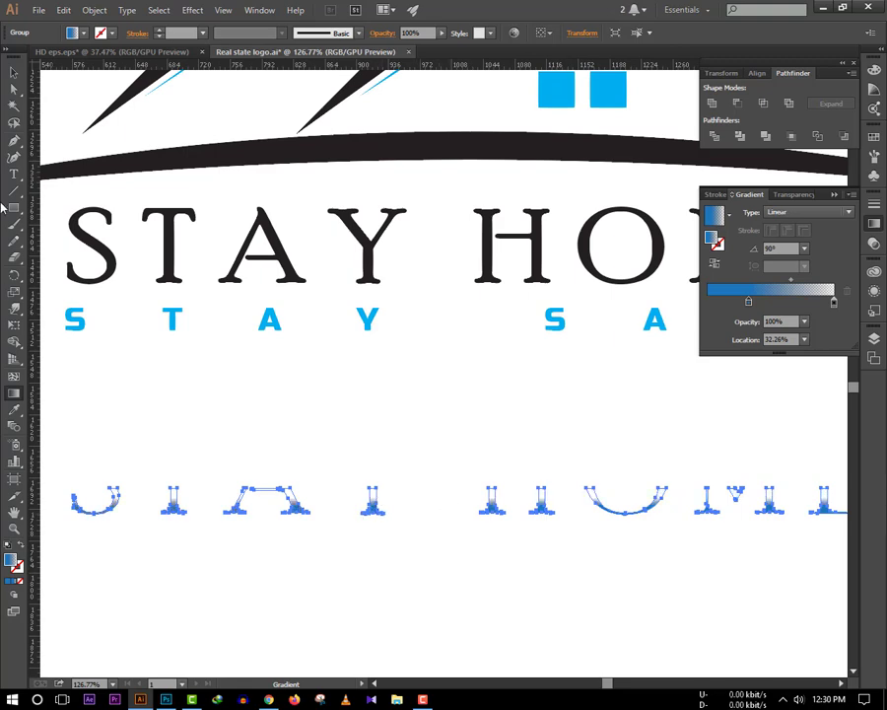
pyautogui.press('v')
pyautogui.moveTo(498, 506); pyautogui.dragTo(493, 275)
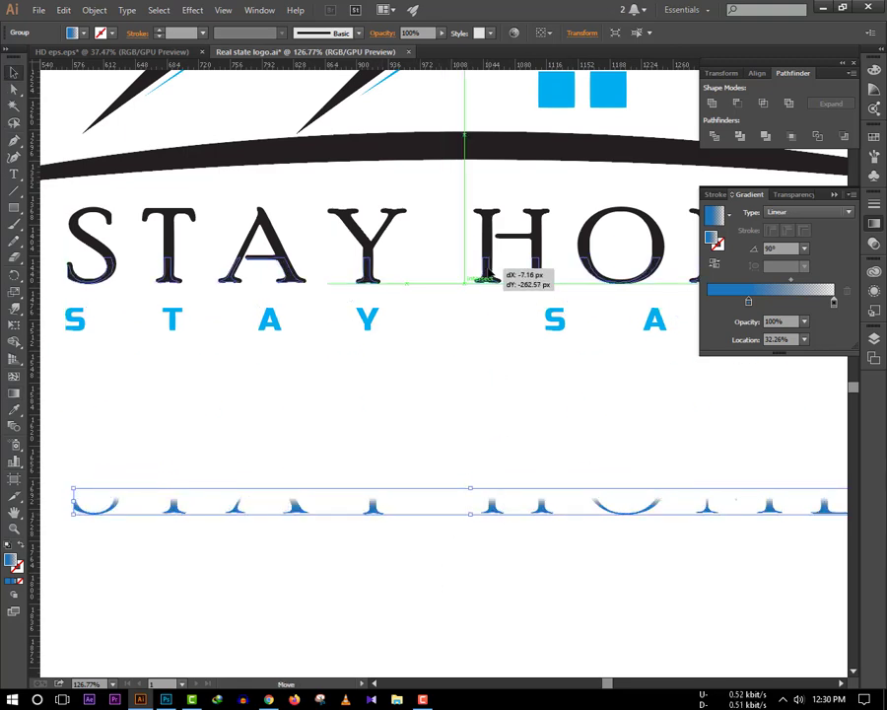
pyautogui.click(479, 406)
pyautogui.moveTo(706, 550)
pyautogui.mouseDown()
pyautogui.moveTo(523, 542)
pyautogui.moveTo(367, 237)
pyautogui.mouseUp()
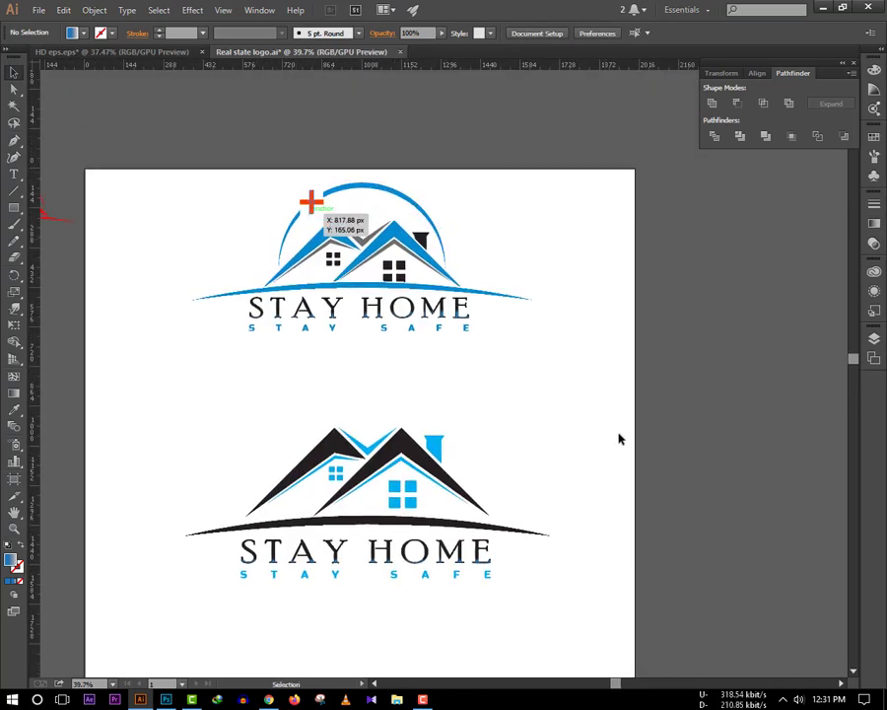
# Step: Draw a large circle beside the page and give it a blue fill
pyautogui.moveTo(14, 207); pyautogui.dragTo(49, 247)
pyautogui.moveTo(589, 303); pyautogui.dragTo(795, 517)
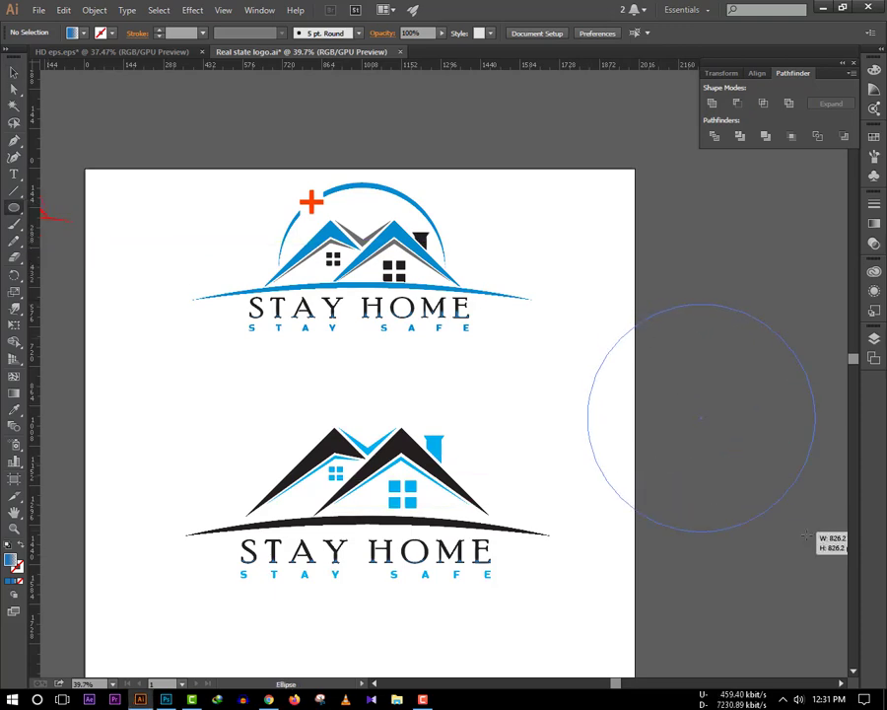
pyautogui.press('v')
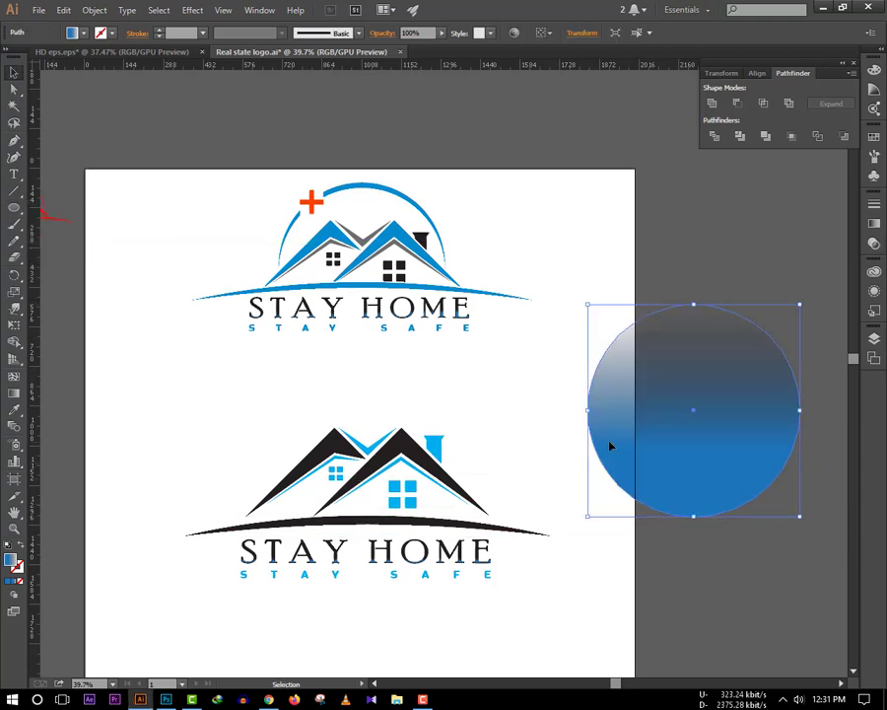
pyautogui.doubleClick(10, 558)
pyautogui.click(831, 372)
pyautogui.press('.')
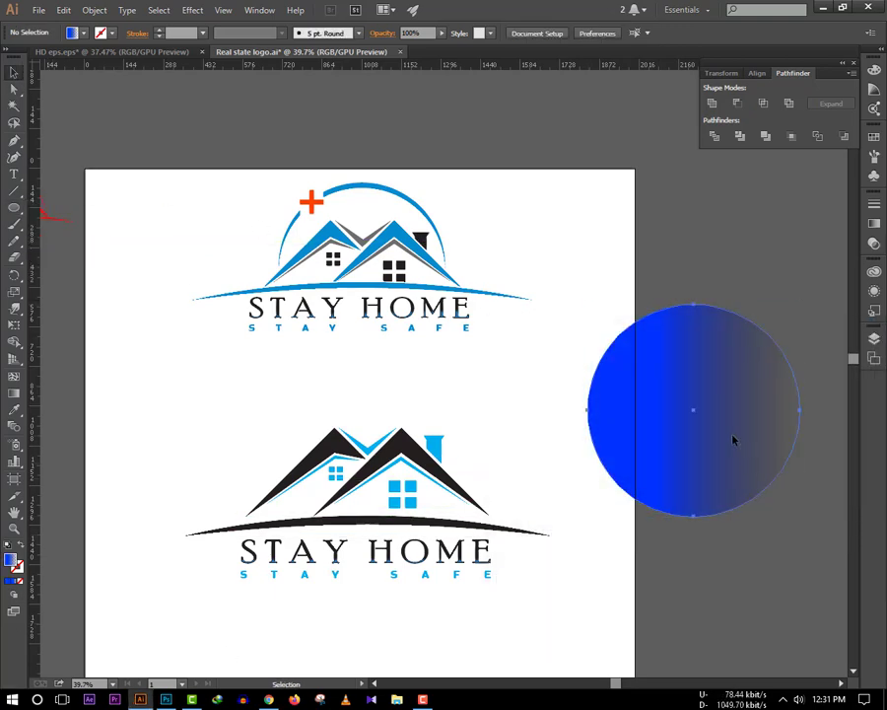
pyautogui.doubleClick(12, 558)
pyautogui.click(668, 438)
pyautogui.click(672, 400)
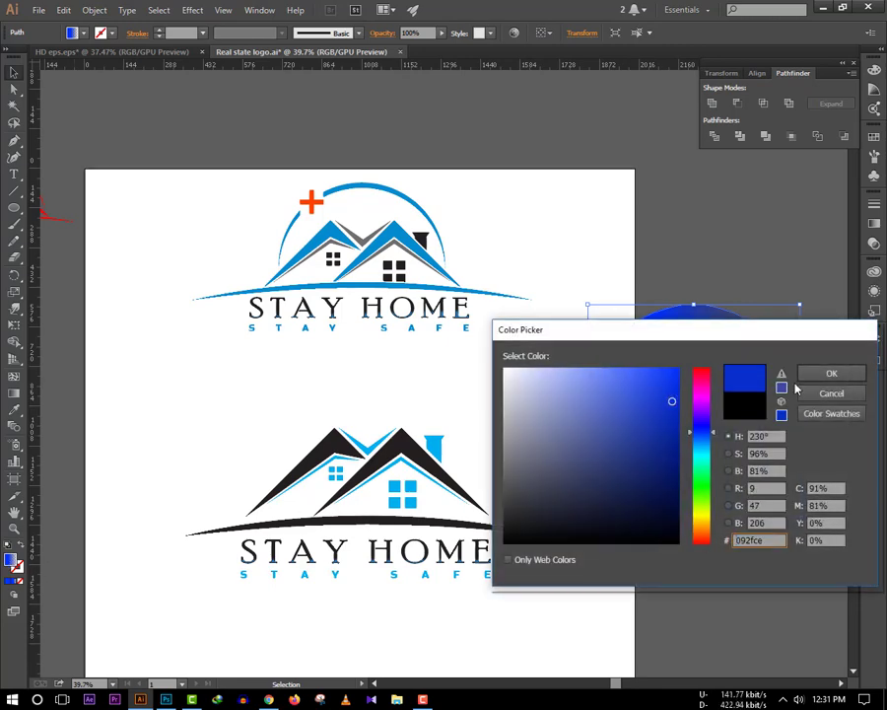
pyautogui.click(828, 371)
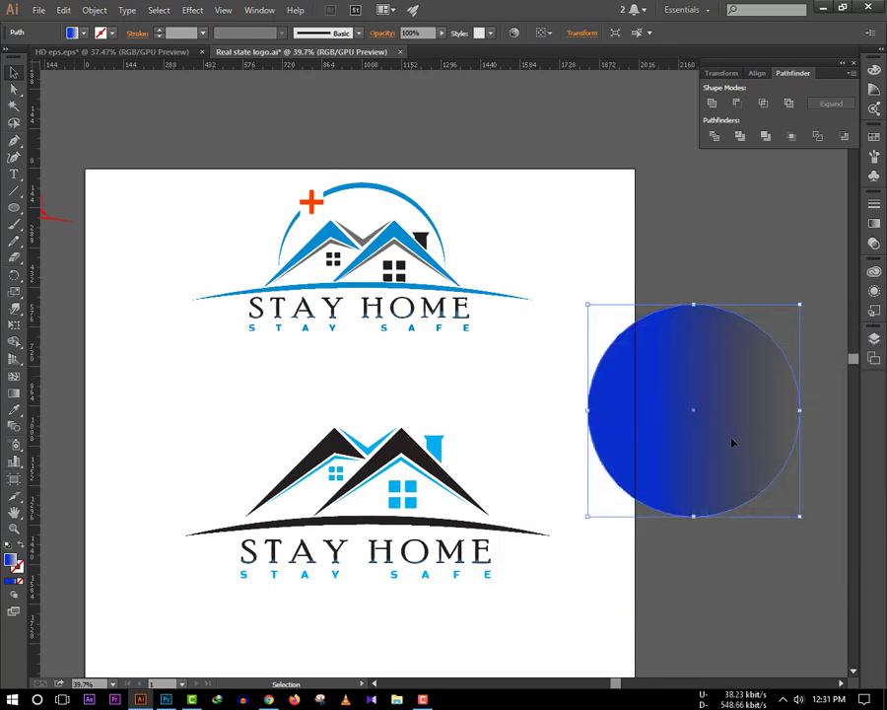
# Step: Recolour the circle cyan, cut it into an arc with Minus Front, and place it over the lower logo
pyautogui.click(83, 32)
pyautogui.click(11, 57)
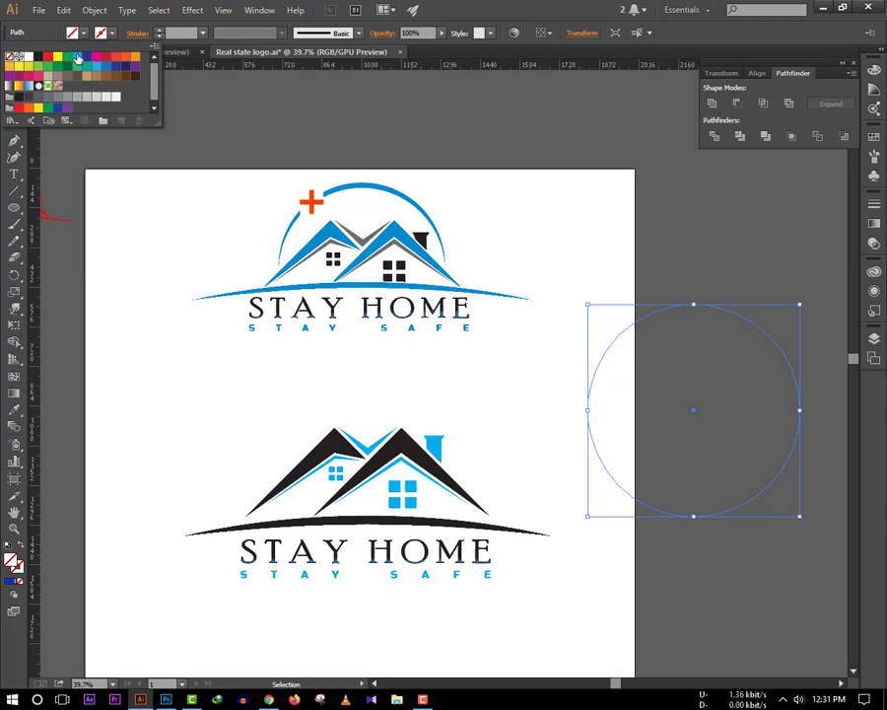
pyautogui.click(78, 57)
pyautogui.moveTo(710, 398); pyautogui.dragTo(711, 411)
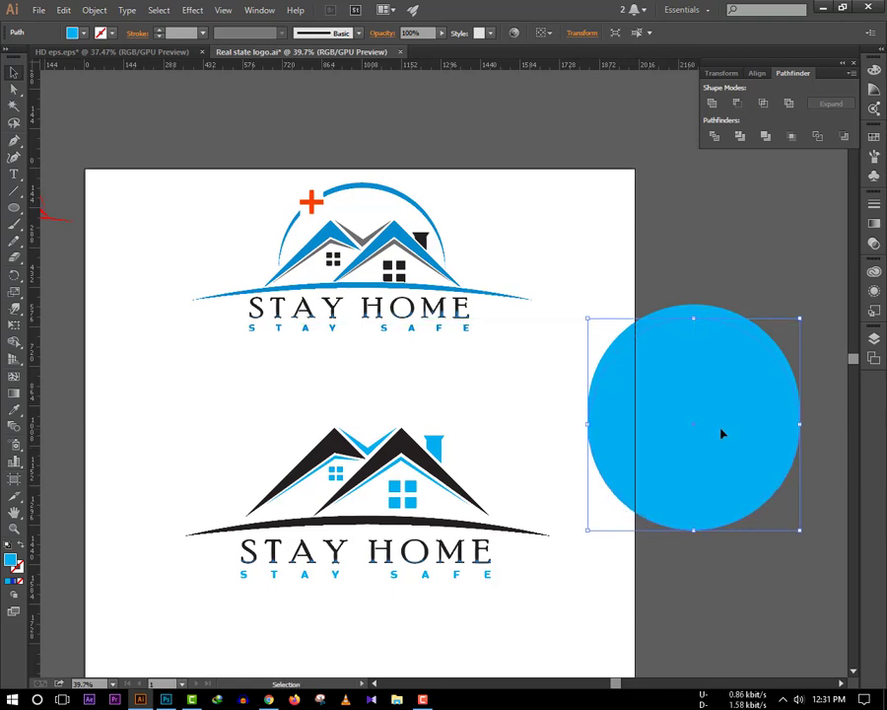
pyautogui.click(739, 104)
pyautogui.moveTo(741, 327)
pyautogui.mouseDown()
pyautogui.moveTo(414, 386)
pyautogui.moveTo(385, 383)
pyautogui.mouseUp()
pyautogui.click(434, 408)
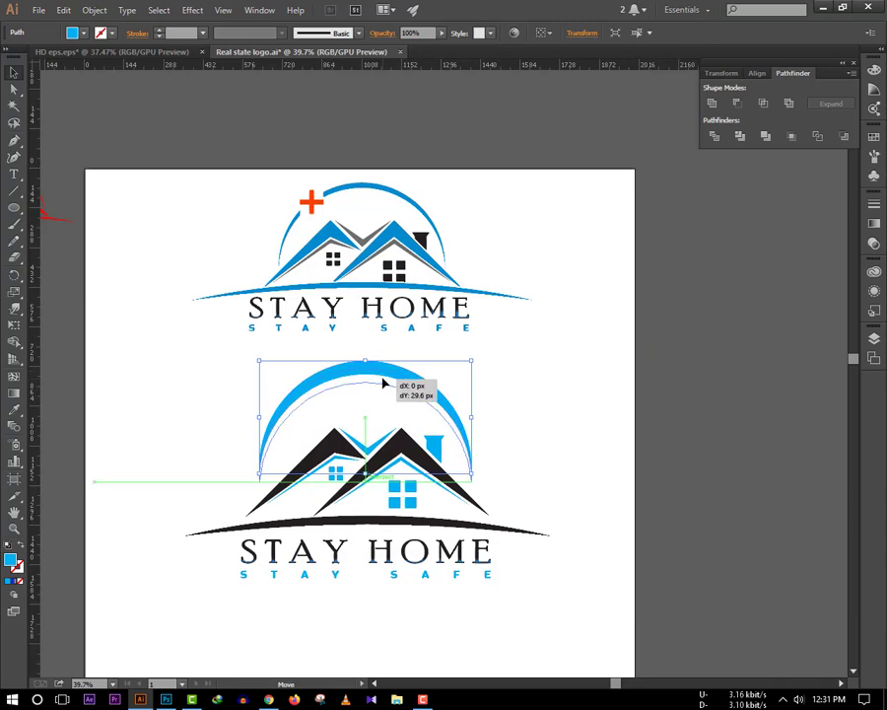
pyautogui.click(524, 375)
pyautogui.scroll(2, 393, 427)
pyautogui.scroll(3, 392, 427)
# Step: Draw a thin bar and add a 90° rotated copy crossing it to form a plus
pyautogui.scroll(-1, 310, 187)
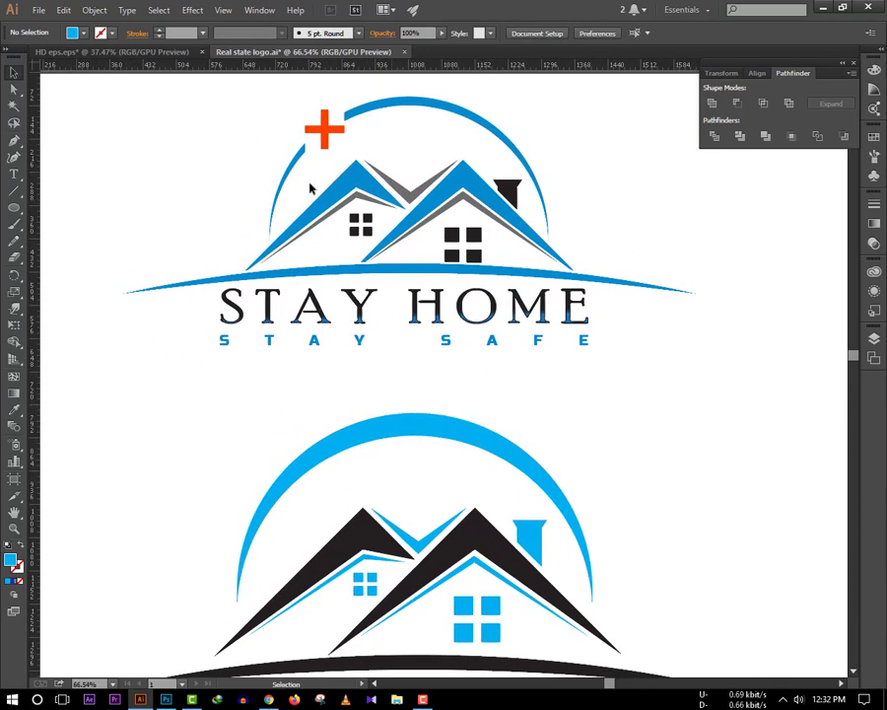
pyautogui.click(14, 207)
pyautogui.moveTo(99, 437)
pyautogui.mouseDown()
pyautogui.moveTo(192, 449)
pyautogui.moveTo(181, 449)
pyautogui.mouseUp()
pyautogui.press('v')
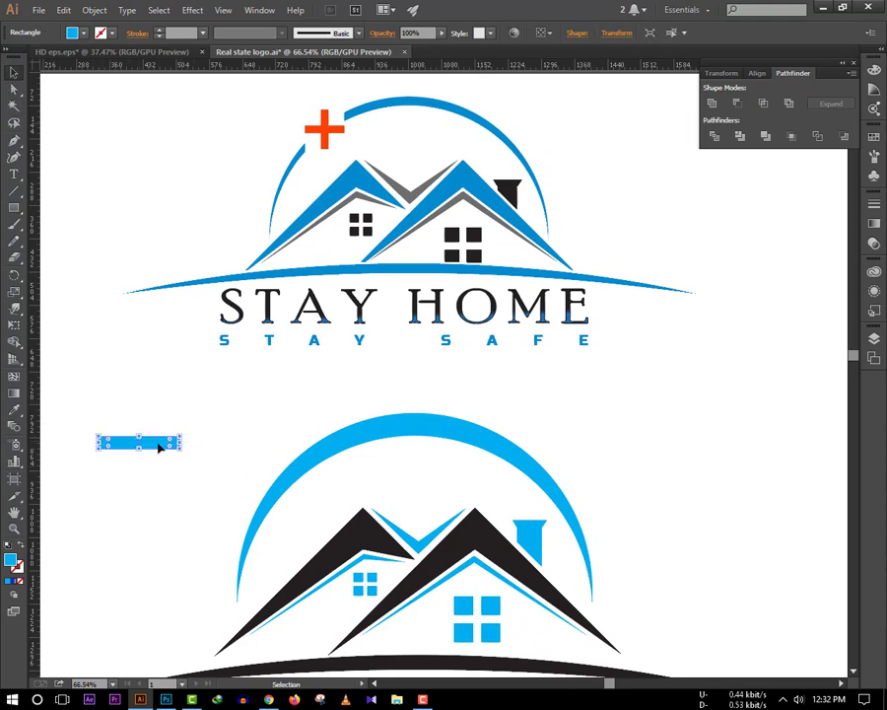
pyautogui.rightClick(158, 449)
pyautogui.moveTo(198, 626)
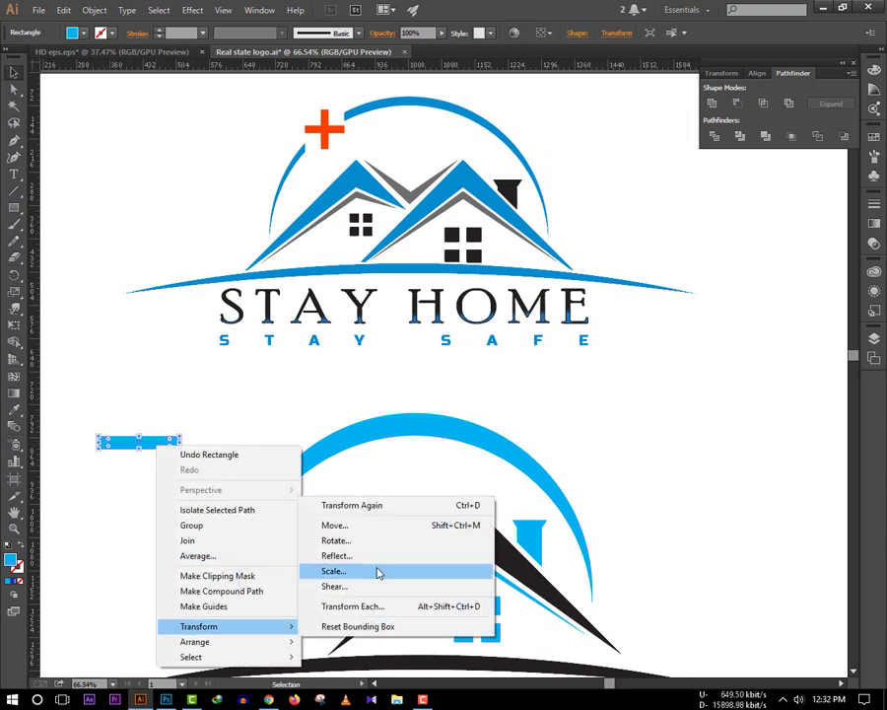
pyautogui.click(343, 548)
pyautogui.press('Escape')
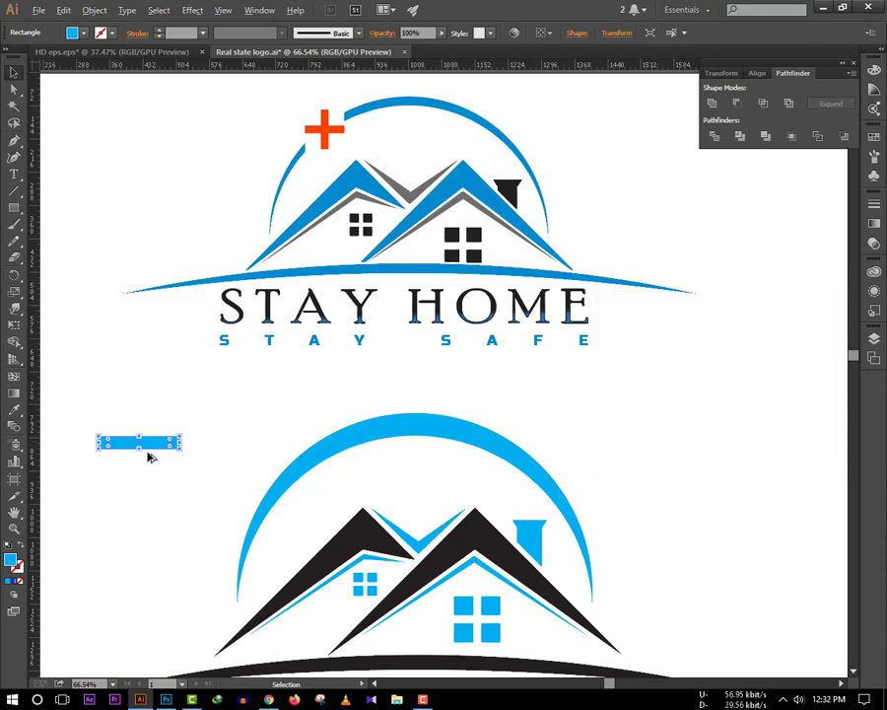
pyautogui.moveTo(150, 456)
pyautogui.mouseDown()
pyautogui.moveTo(185, 501)
pyautogui.moveTo(130, 564)
pyautogui.mouseUp()
pyautogui.moveTo(138, 515); pyautogui.dragTo(138, 477)
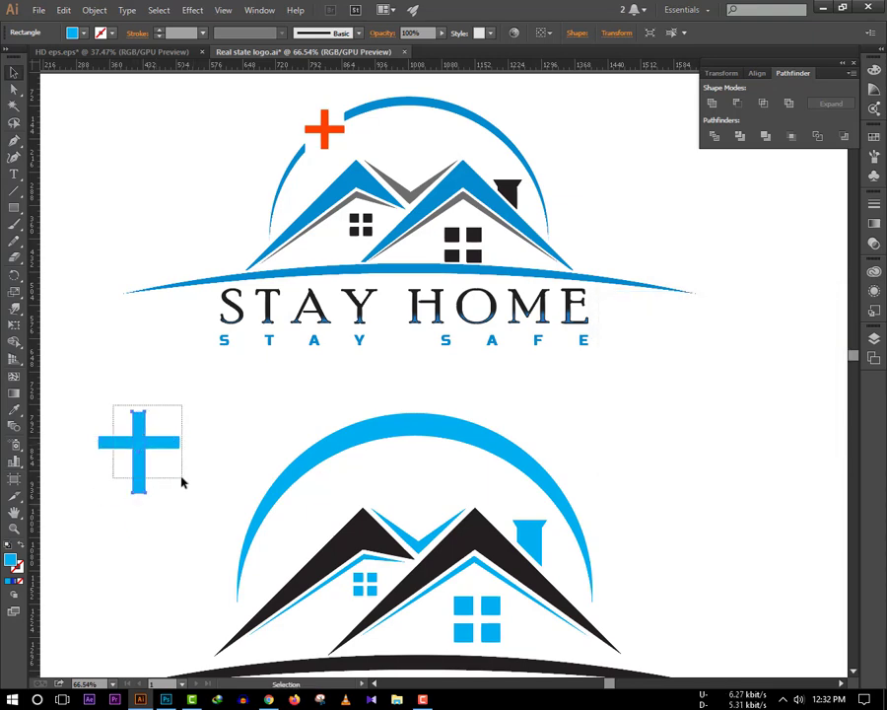
# Step: Centre-align the two bars and scale the cross onto the arc's left end
pyautogui.keyDown('shift'); pyautogui.click(168, 444); pyautogui.keyUp('shift')
pyautogui.click(759, 74)
pyautogui.click(312, 384)
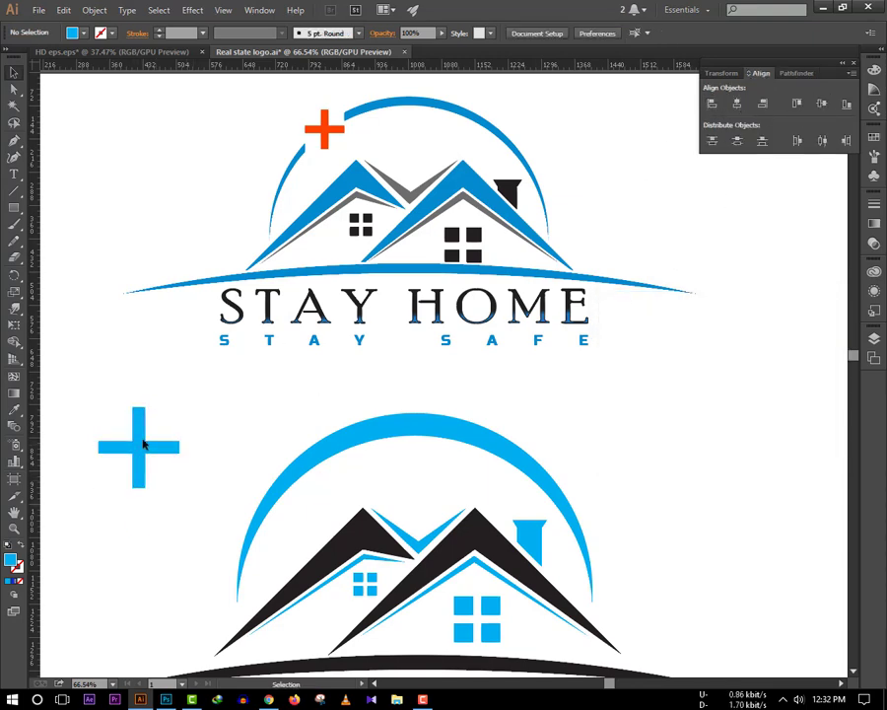
pyautogui.click(143, 445)
pyautogui.moveTo(179, 486)
pyautogui.mouseDown()
pyautogui.moveTo(346, 497)
pyautogui.moveTo(310, 465)
pyautogui.mouseUp()
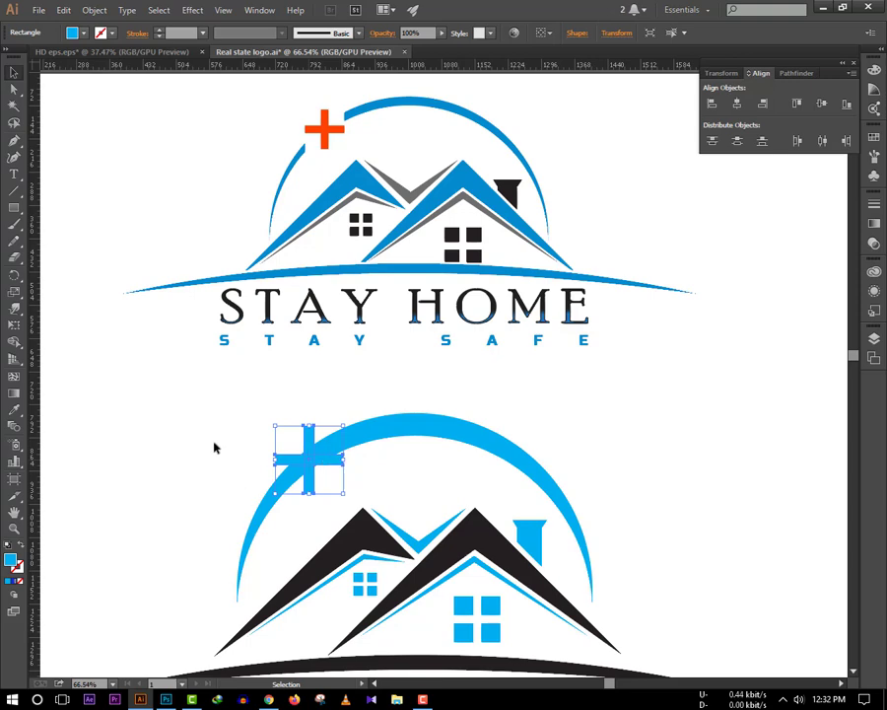
# Step: Draw a square over the cross and subtract it from the arc with Minus Front
pyautogui.press('m')
pyautogui.moveTo(277, 424)
pyautogui.mouseDown()
pyautogui.moveTo(292, 456)
pyautogui.moveTo(343, 493)
pyautogui.mouseUp()
pyautogui.hotkey('ctrl', 'z')
pyautogui.hotkey('ctrl', 'shift', 'a')
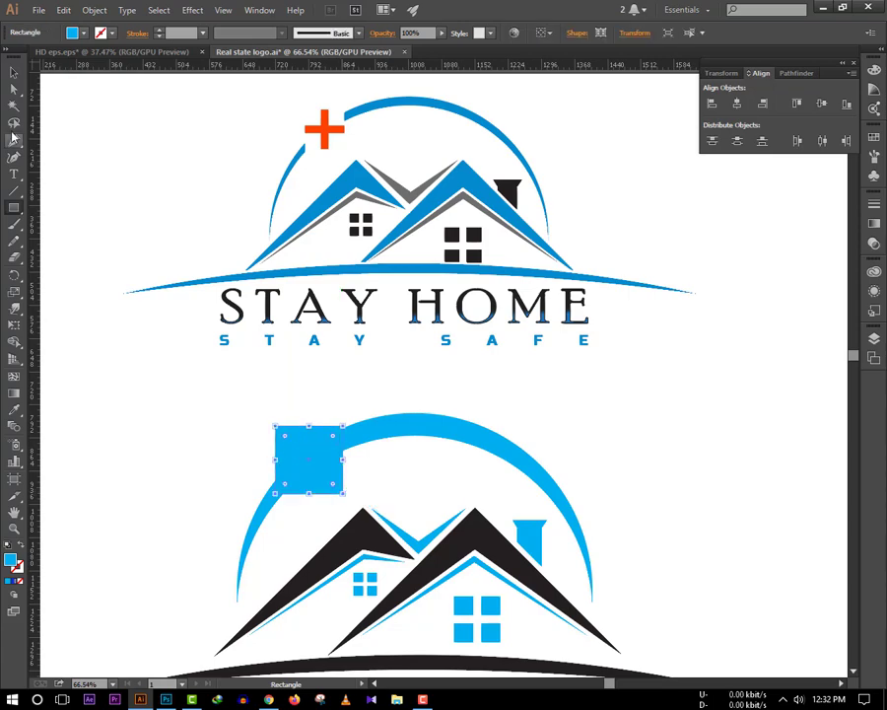
pyautogui.press('v')
pyautogui.keyDown('shift'); pyautogui.click(397, 434); pyautogui.keyUp('shift')
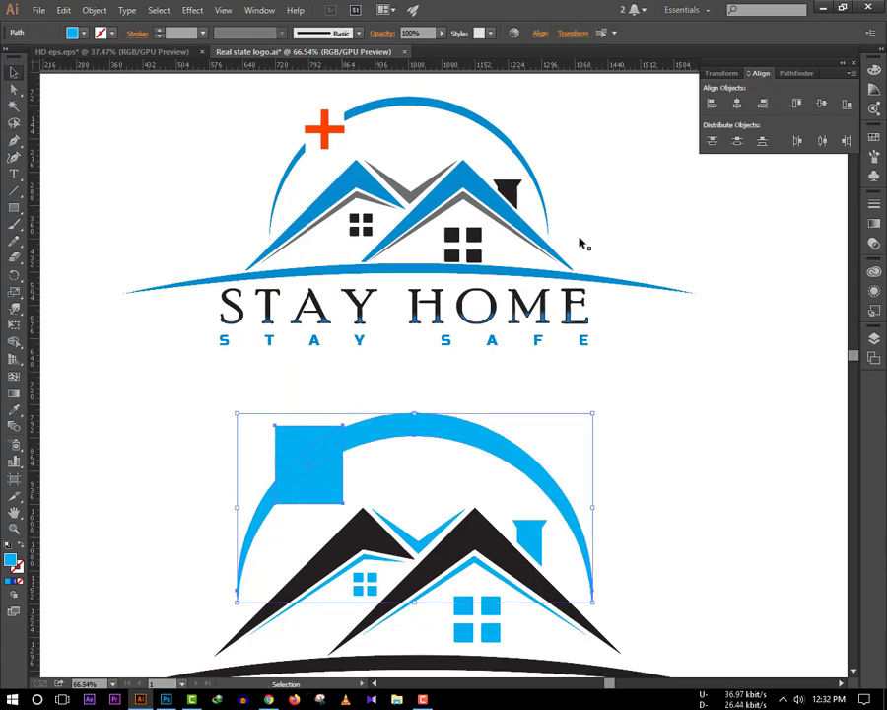
pyautogui.click(793, 73)
pyautogui.click(737, 103)
pyautogui.scroll(-5, 507, 441)
# Step: Eyedrop the top logo's blue onto the lower roof and its grey onto the inner roof
pyautogui.scroll(3, 414, 311)
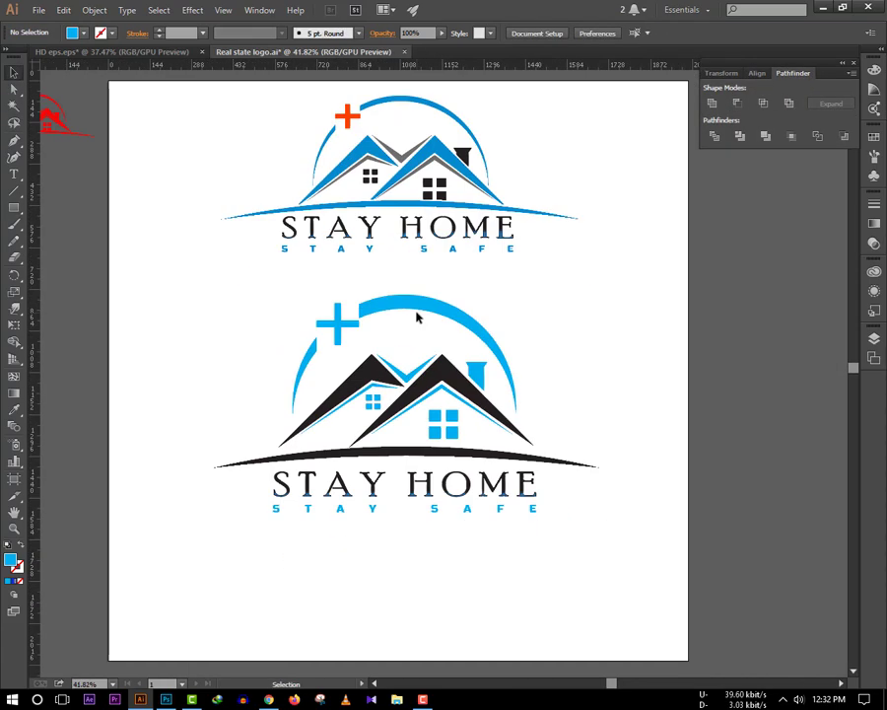
pyautogui.click(706, 374)
pyautogui.scroll(-3, 592, 533)
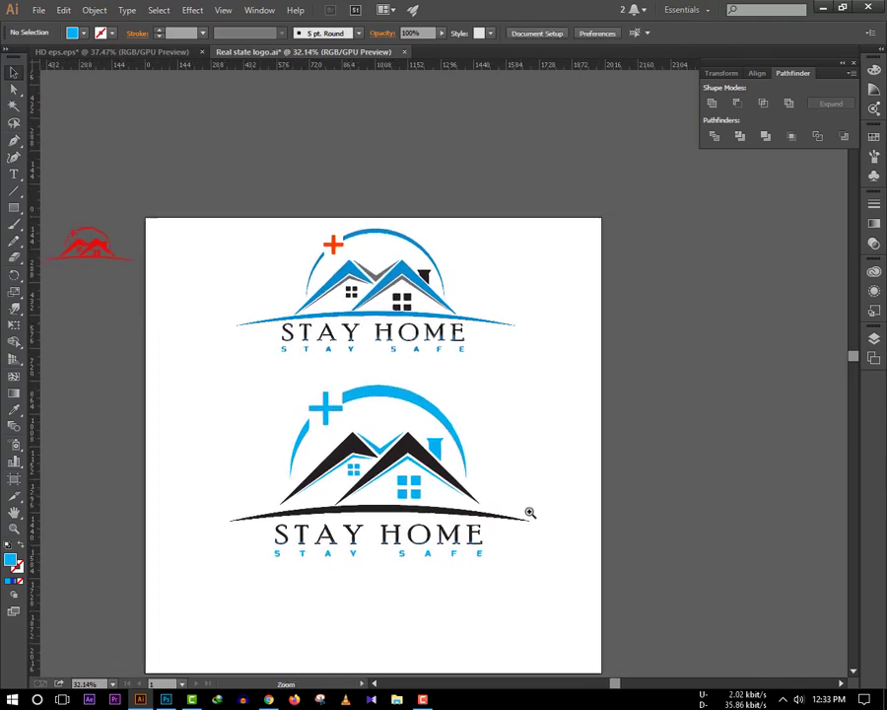
pyautogui.scroll(1, 533, 493)
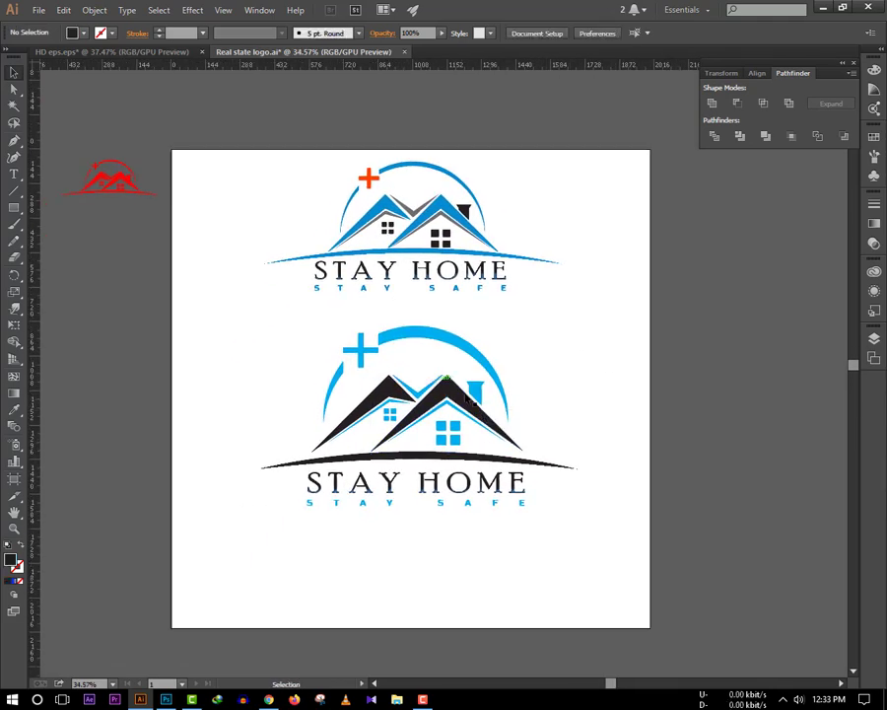
pyautogui.click(483, 414)
pyautogui.press('i')
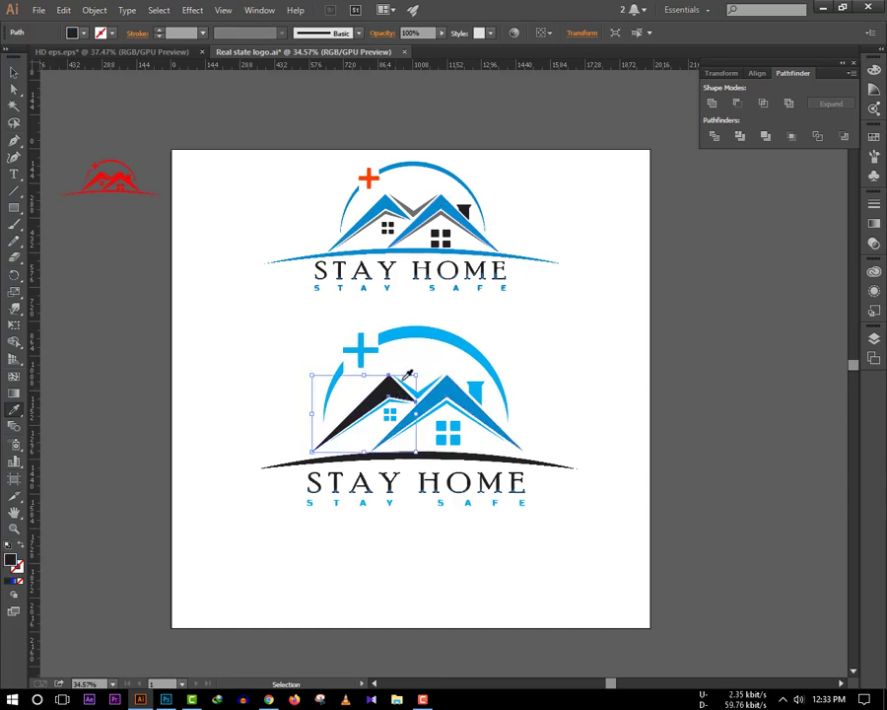
pyautogui.click(415, 209)
pyautogui.hotkey('ctrl', 'z')
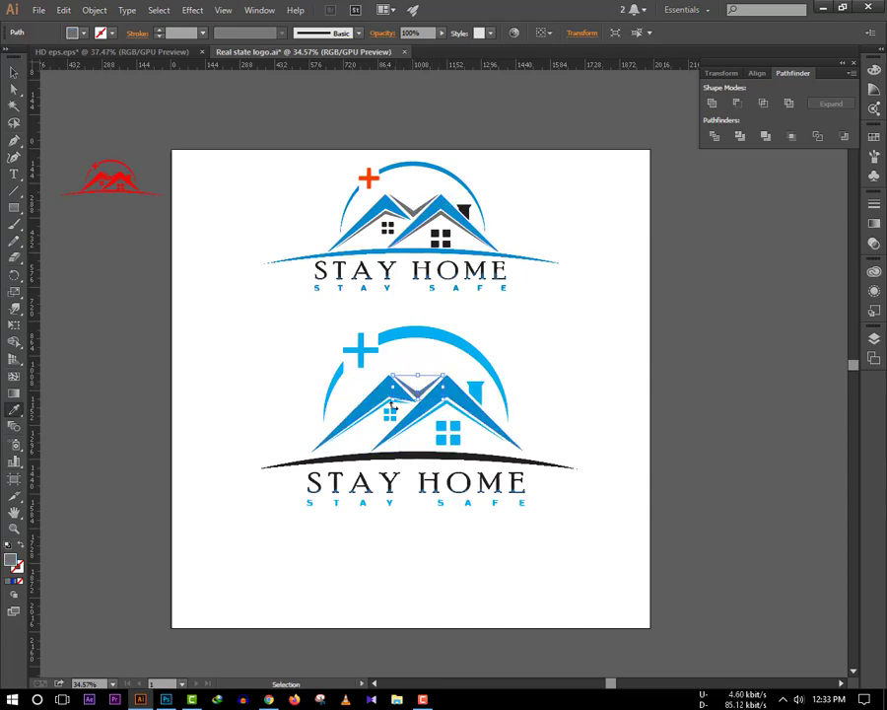
# Step: Sample the top logo to make the lower chimney black, plus orange and large window black
pyautogui.keyDown('ctrl'); pyautogui.click(474, 392); pyautogui.keyUp('ctrl')
pyautogui.click(470, 205)
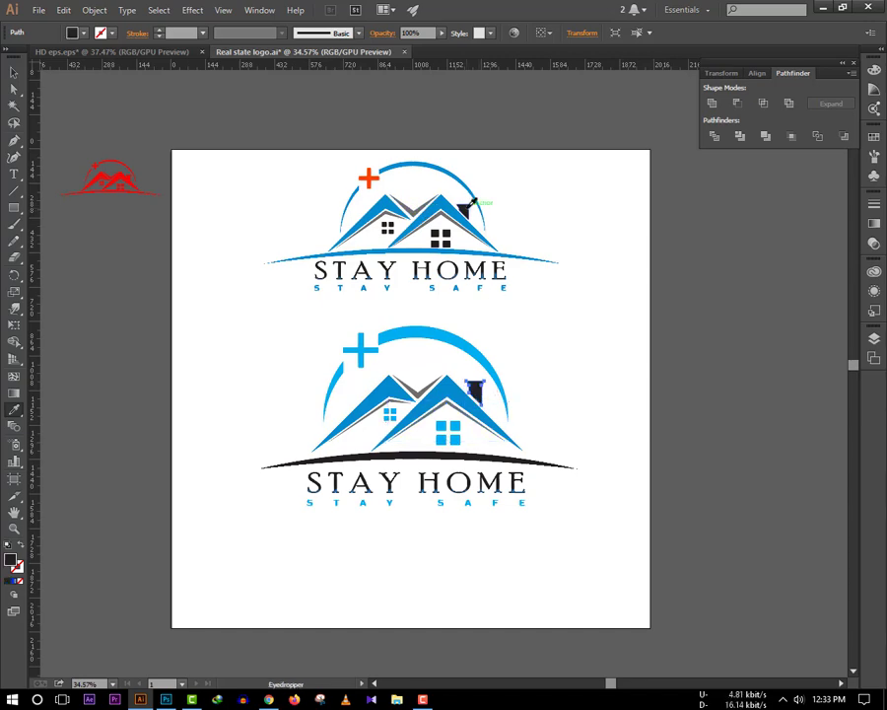
pyautogui.keyDown('ctrl'); pyautogui.click(369, 357); pyautogui.keyUp('ctrl')
pyautogui.press('i')
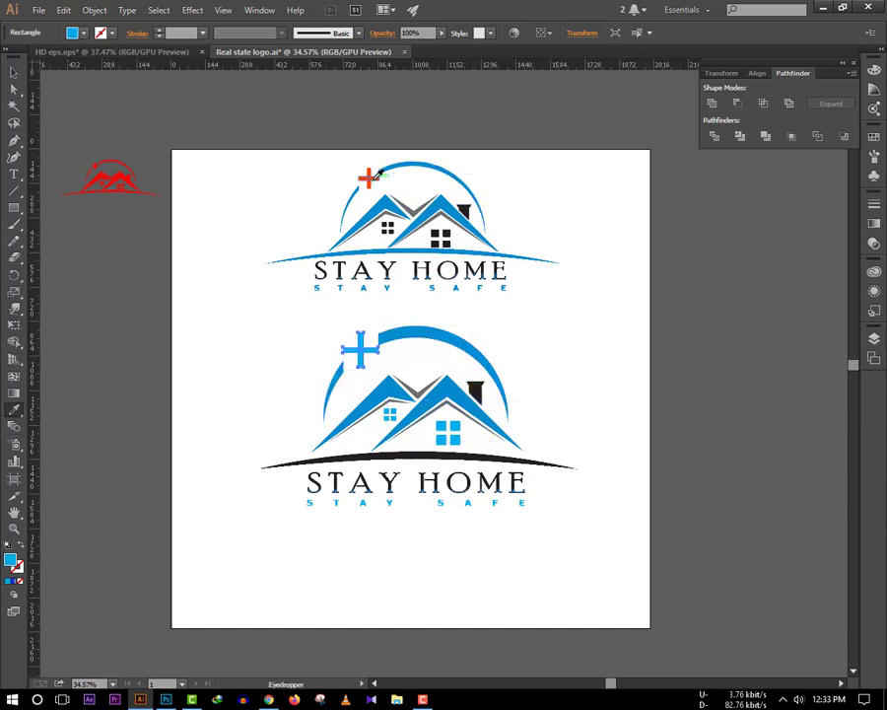
pyautogui.click(368, 178)
pyautogui.keyDown('ctrl'); pyautogui.click(449, 432); pyautogui.keyUp('ctrl')
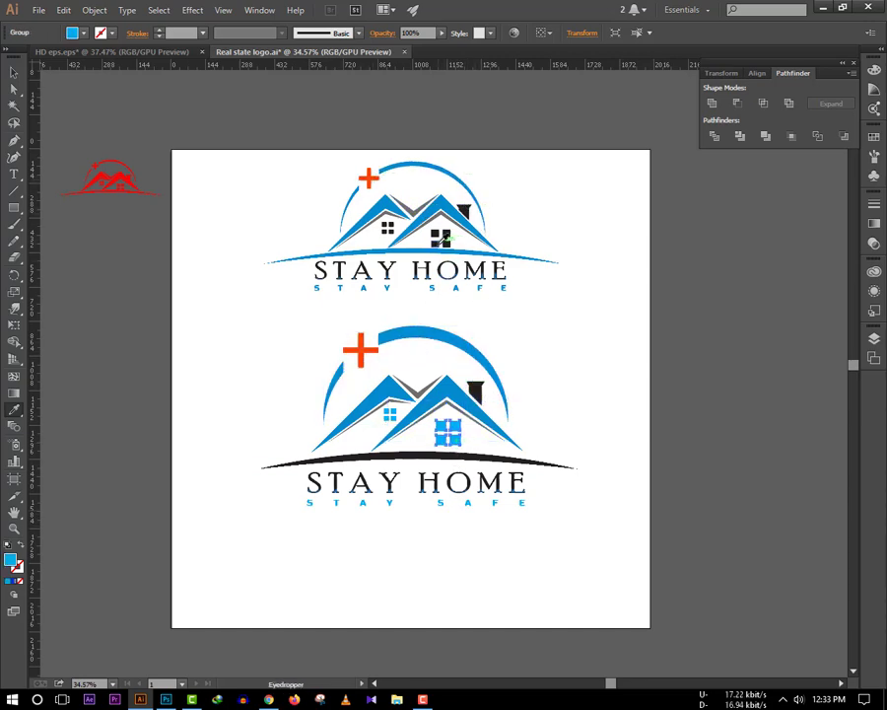
pyautogui.click(440, 238)
# Step: Make the small window black and the base arc blue, then select all lower logo parts
pyautogui.keyDown('ctrl'); pyautogui.click(389, 414); pyautogui.keyUp('ctrl')
pyautogui.click(387, 228)
pyautogui.keyDown('ctrl'); pyautogui.click(427, 458); pyautogui.keyUp('ctrl')
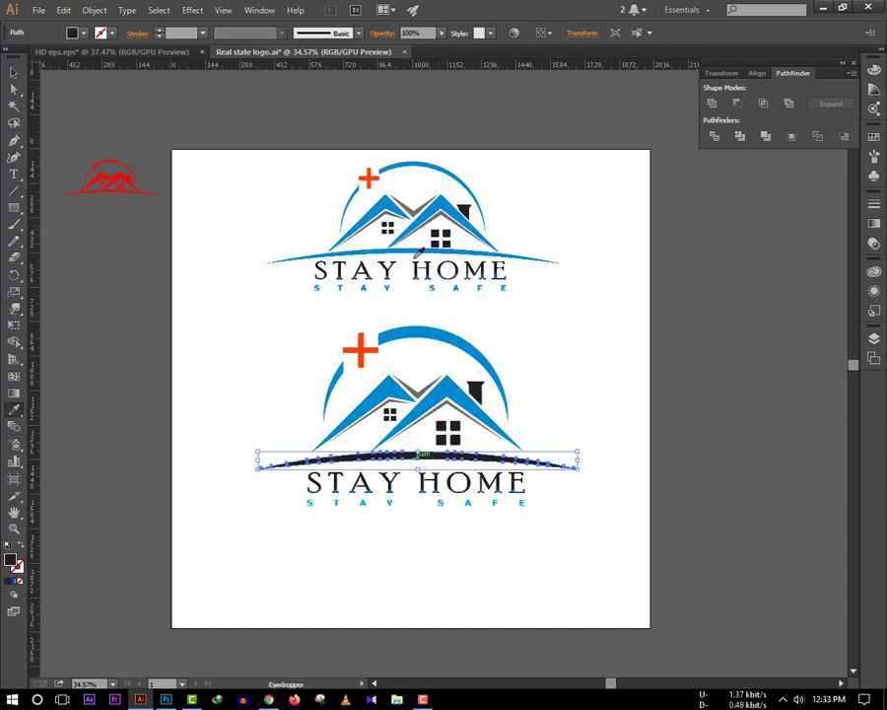
pyautogui.click(301, 261)
pyautogui.keyDown('ctrl'); pyautogui.click(424, 502); pyautogui.keyUp('ctrl')
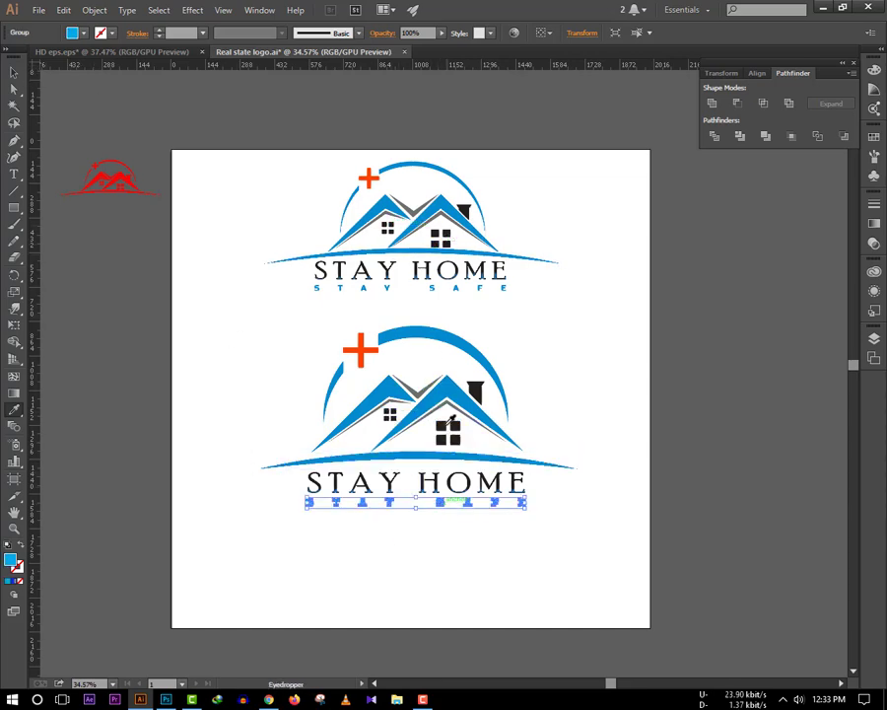
pyautogui.click(170, 338)
pyautogui.click(414, 456)
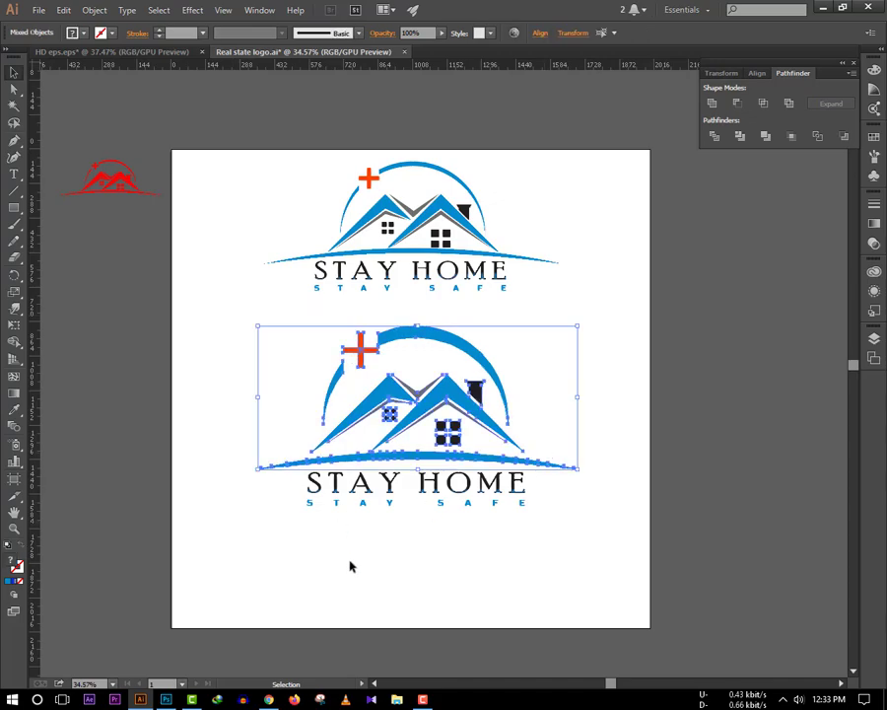
pyautogui.click(350, 565)
pyautogui.moveTo(328, 347)
pyautogui.mouseDown()
pyautogui.moveTo(588, 533)
pyautogui.moveTo(532, 479)
pyautogui.mouseUp()
# Step: Scale the lower logo down by its corner and move it lower, then drag the top logo down
pyautogui.moveTo(415, 424); pyautogui.dragTo(424, 498)
pyautogui.moveTo(454, 197)
pyautogui.mouseDown()
pyautogui.moveTo(463, 286)
pyautogui.moveTo(457, 295)
pyautogui.mouseUp()
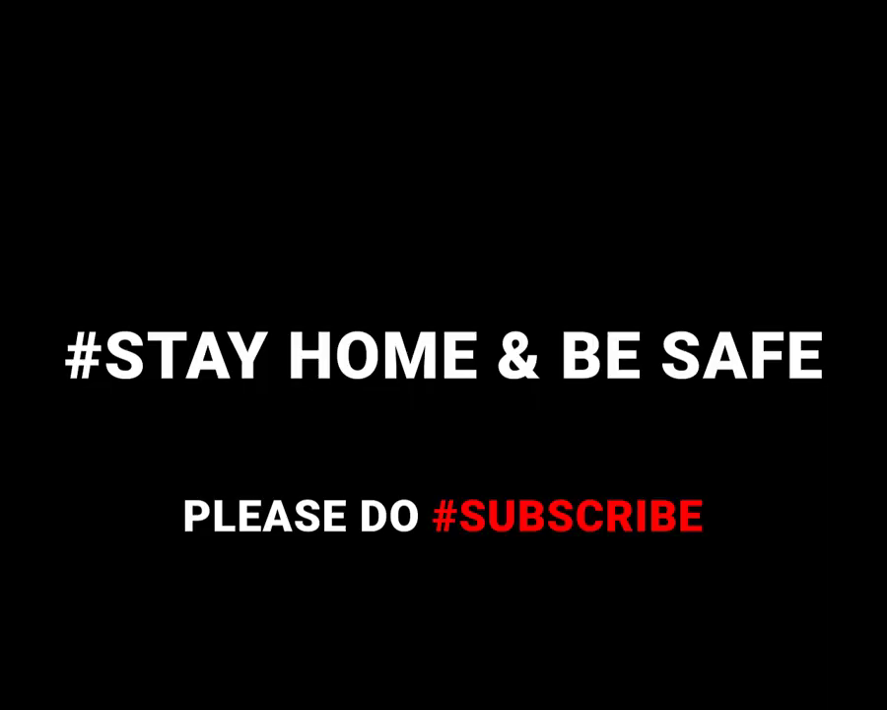